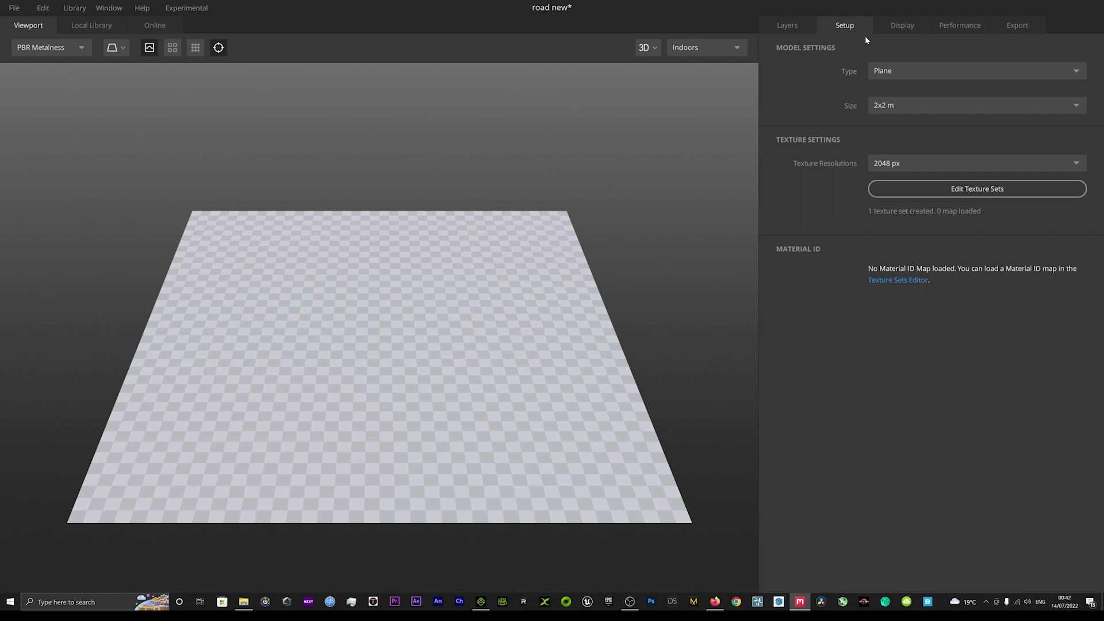
- Keep Plane as the model type and show the empty Layers panel
left_click(916, 73)
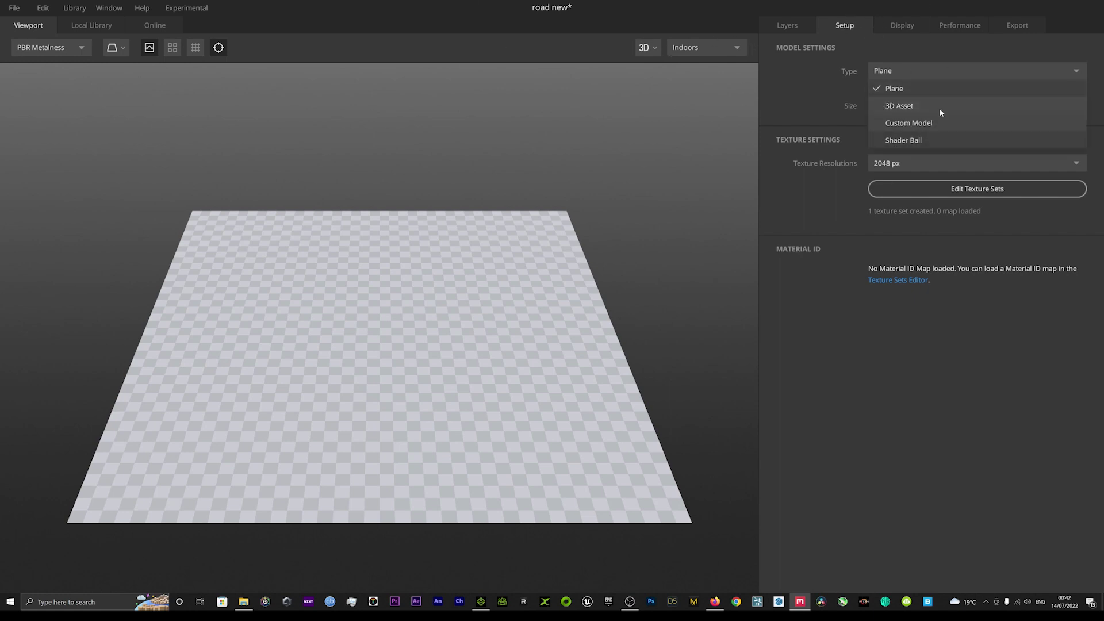
left_click(895, 91)
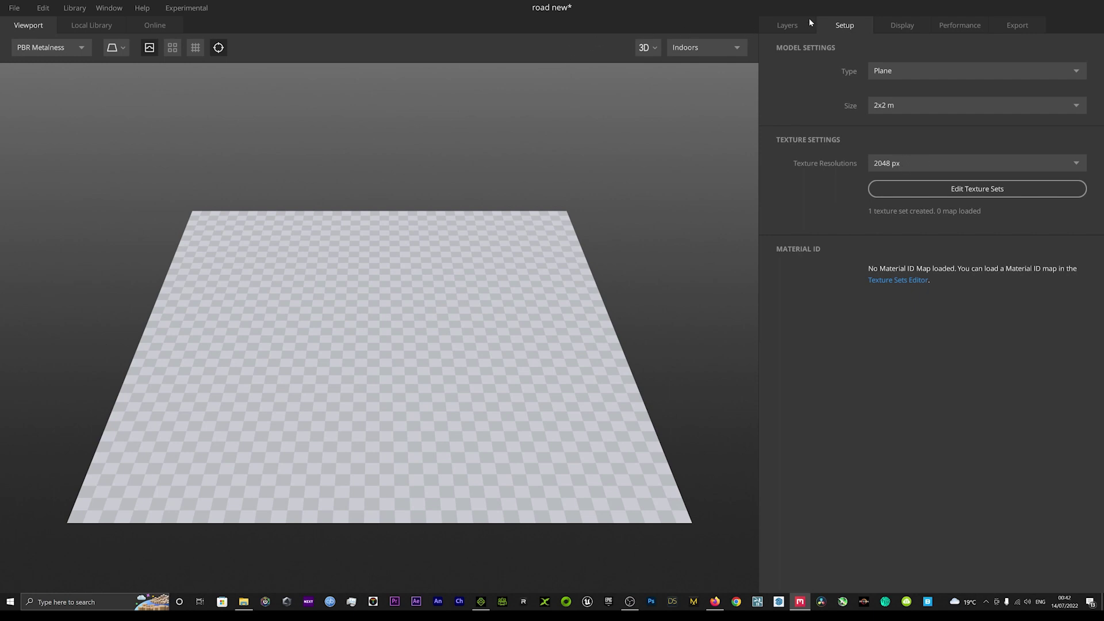
left_click(787, 25)
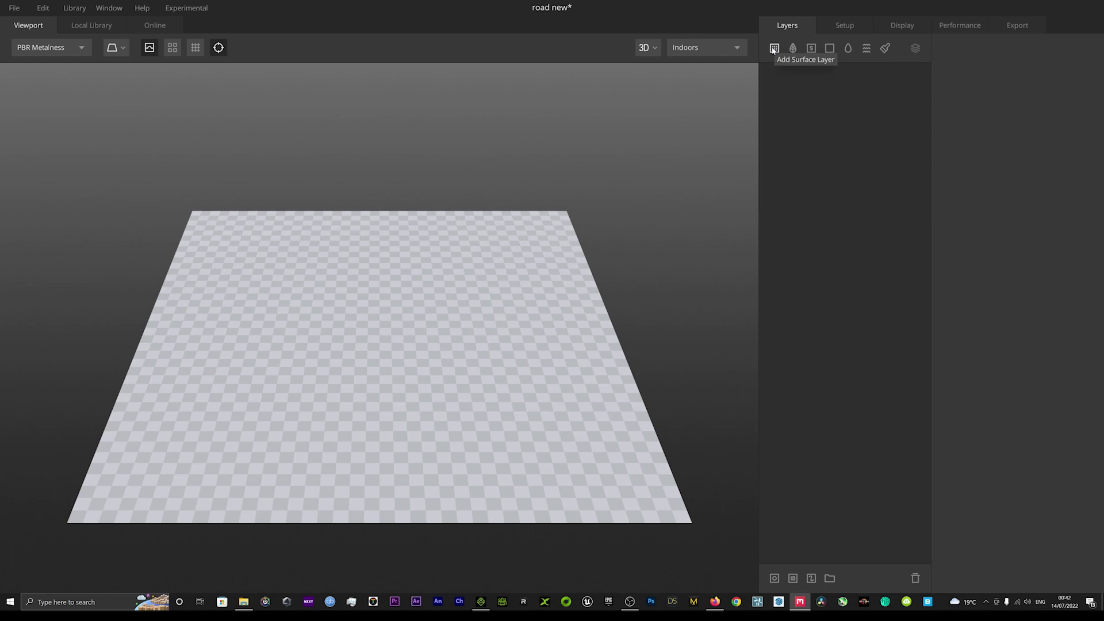
- Add a Solid 1 solid colour layer, toggling its visibility off and back on
left_click(828, 48)
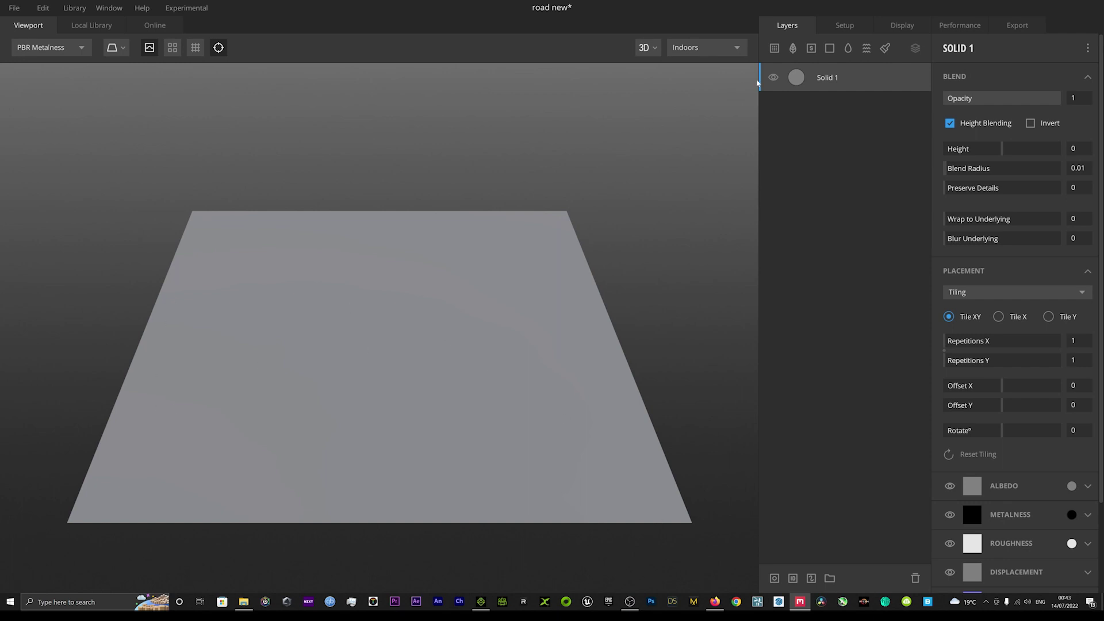
left_click(773, 78)
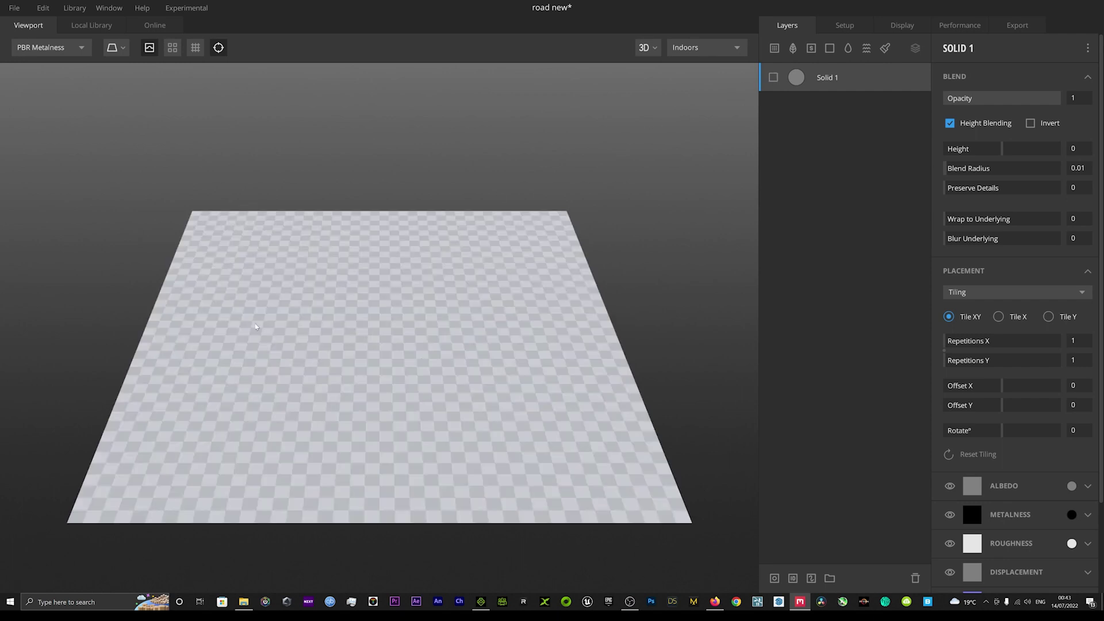
left_click(787, 84)
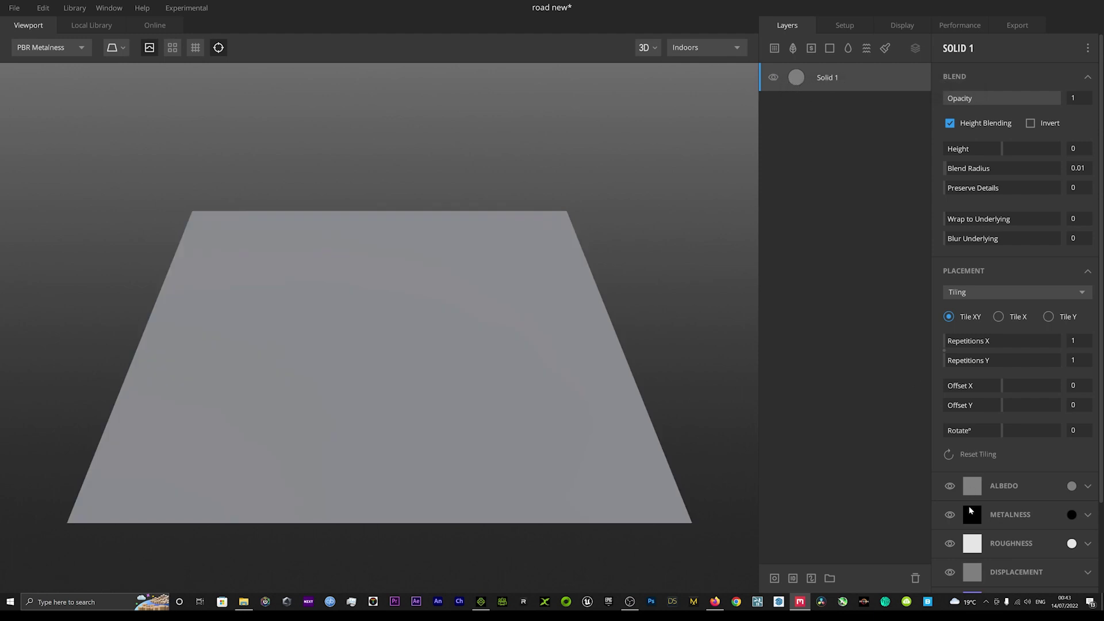
- Give Solid 1 a near-black 2E2A2A albedo, then show the Local Library materials
left_click(1071, 485)
mouse_move(464, 253)
left_mouse_down()
mouse_move(518, 246)
mouse_move(508, 281)
mouse_move(428, 304)
mouse_move(508, 335)
mouse_move(496, 335)
left_mouse_up()
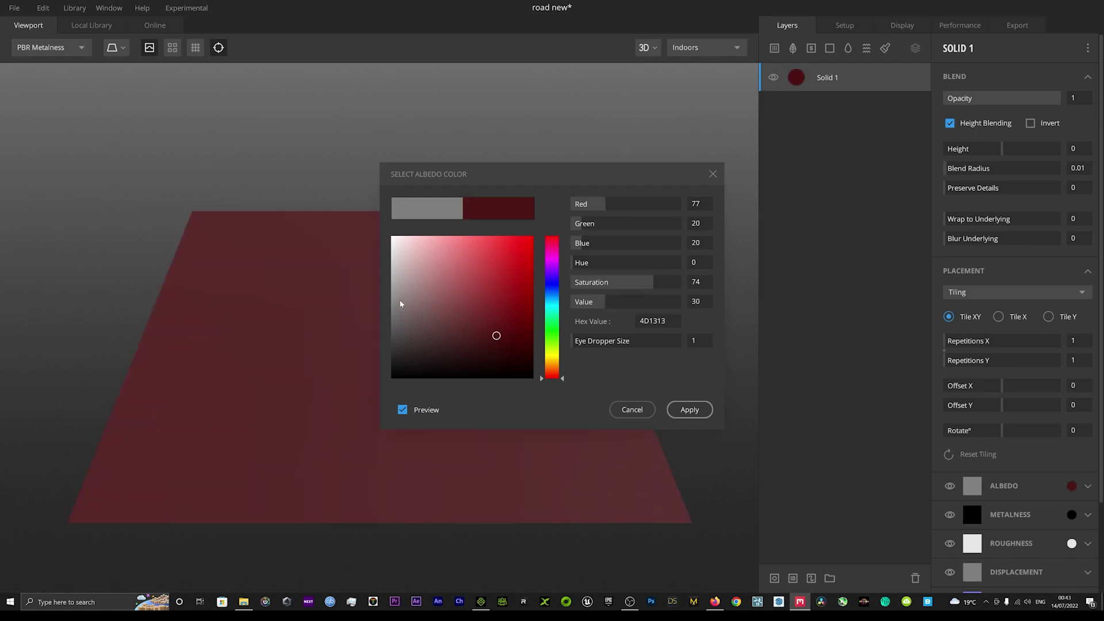
left_click(406, 340)
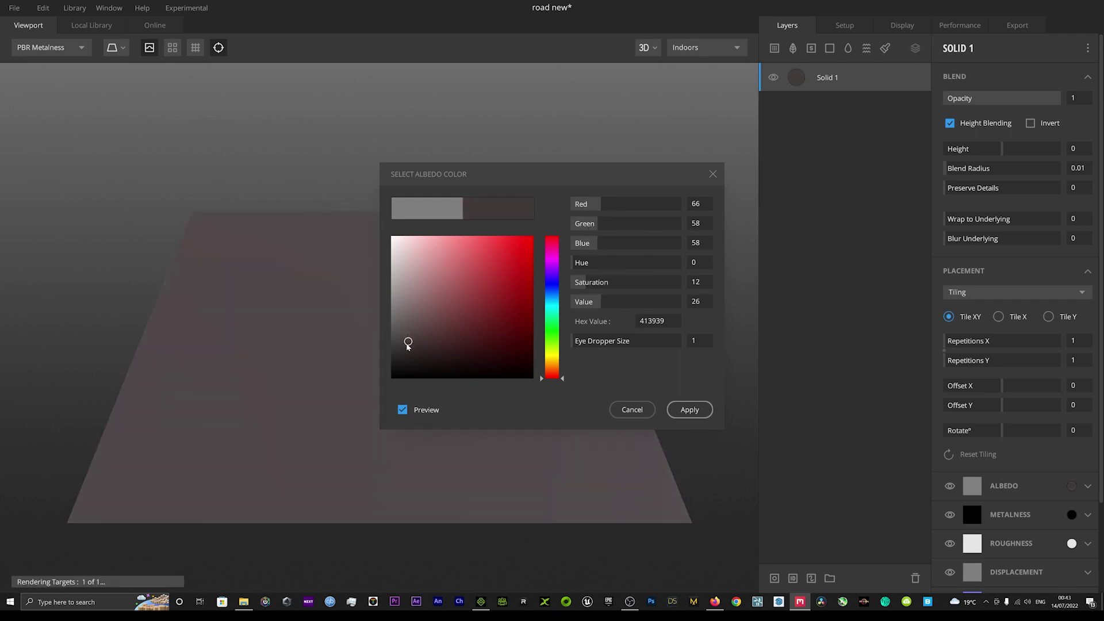
left_click_drag(407, 344, 408, 352)
left_click(403, 353)
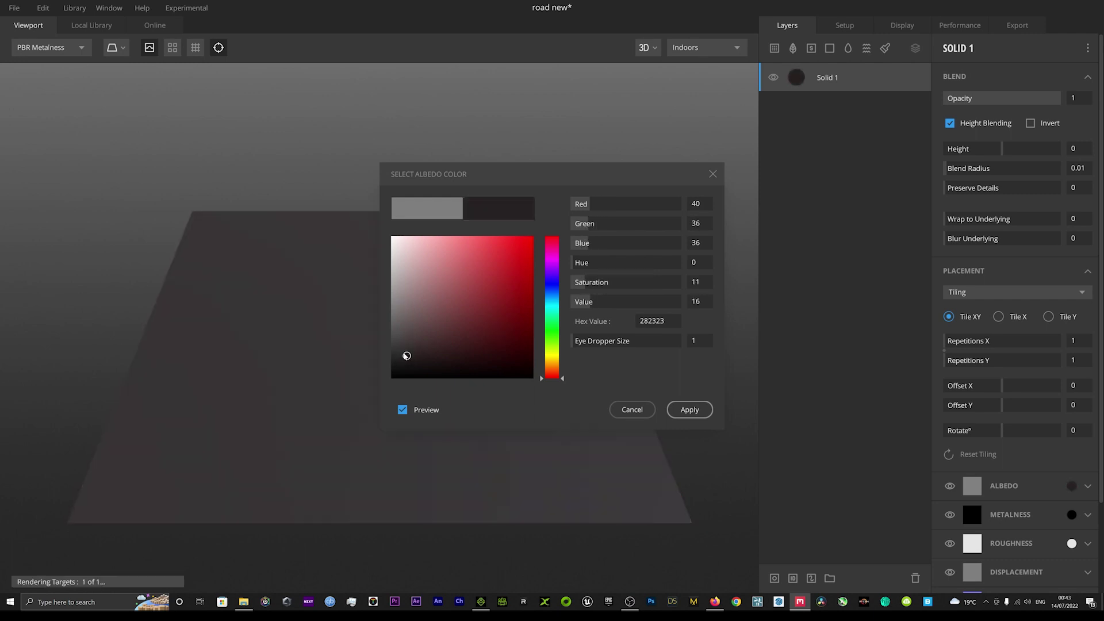
left_click(682, 410)
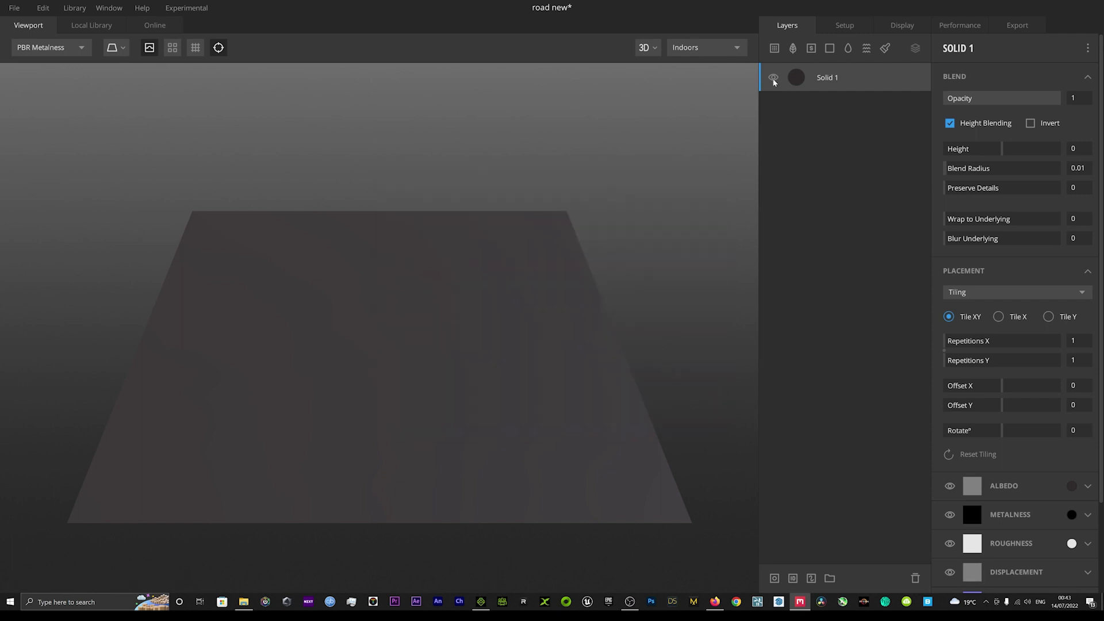
left_click(774, 49)
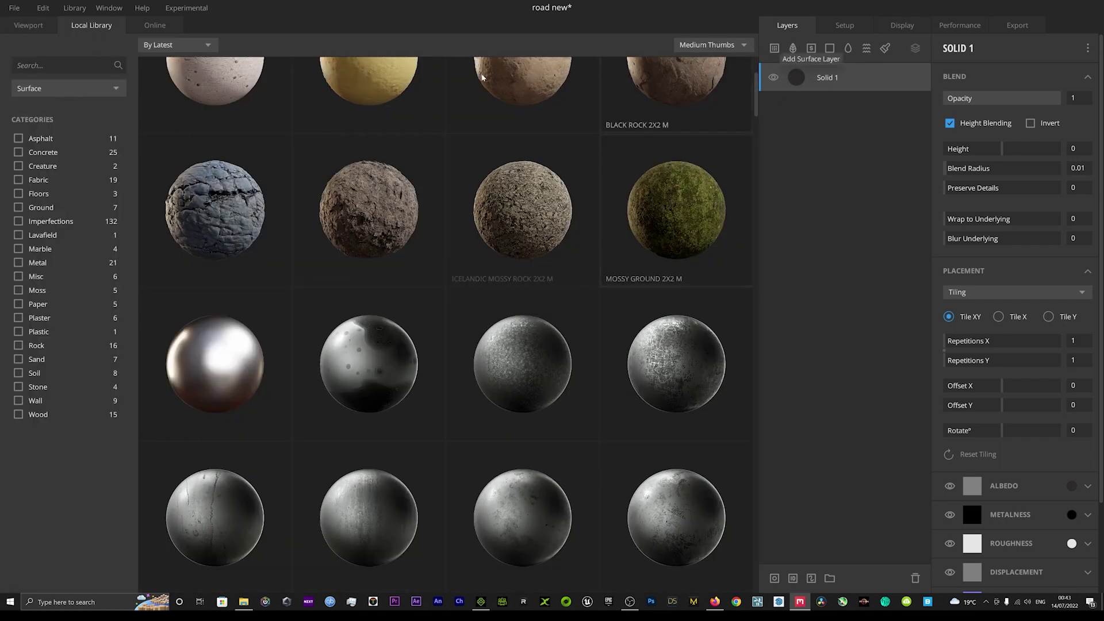
- Download the Rough Asphalt material from the Online library's Asphalt category
scroll(417, 249, "up", 4)
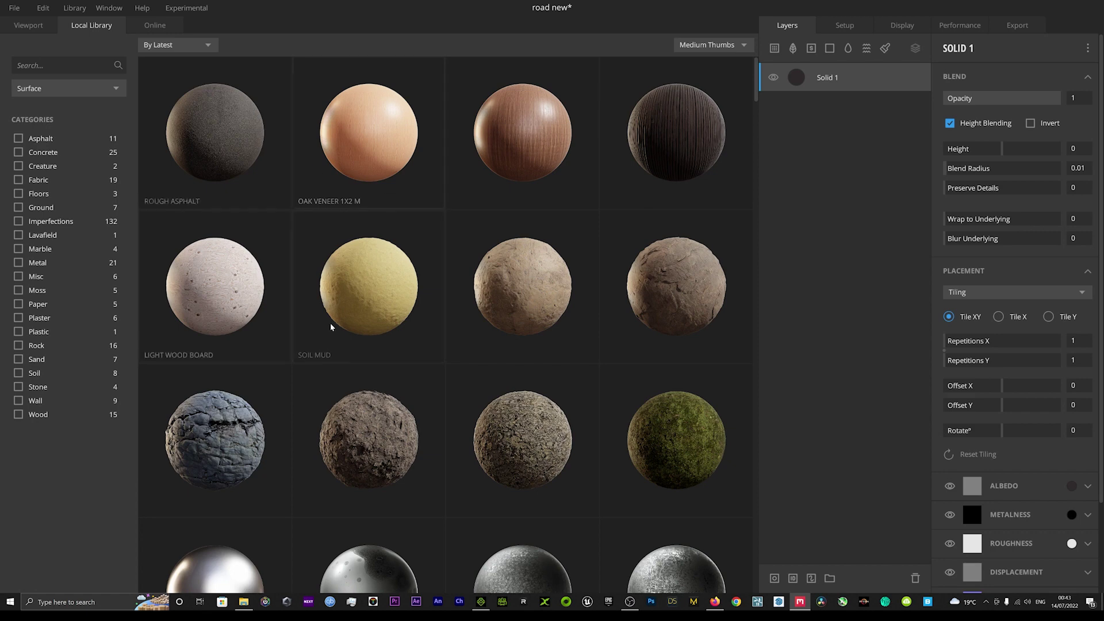
scroll(437, 298, "down", 8)
scroll(429, 301, "up", 7)
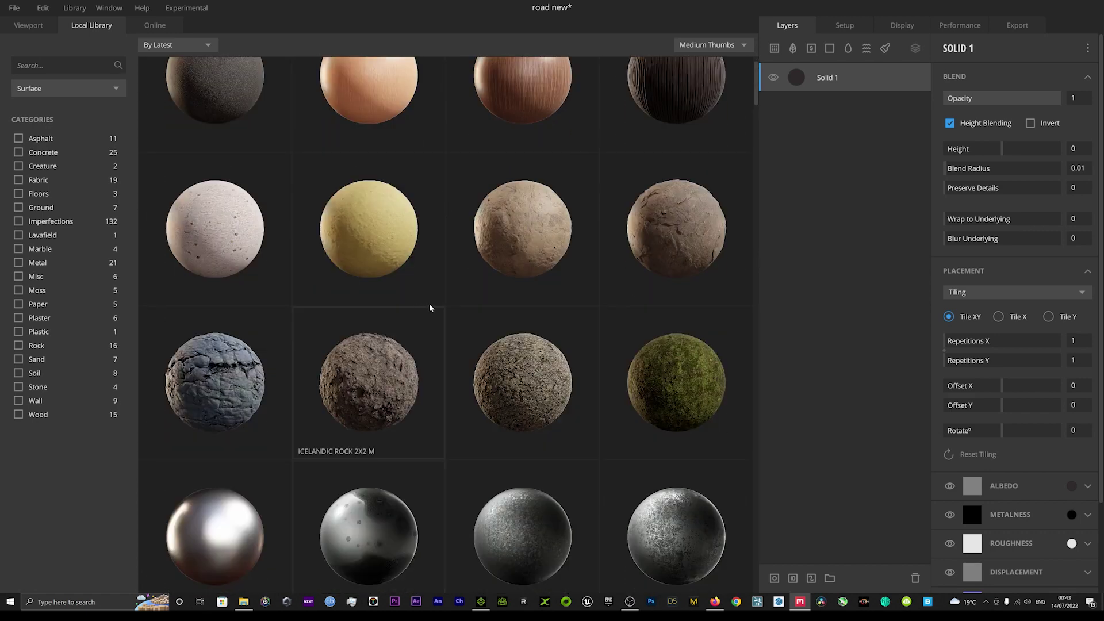
scroll(428, 308, "up", 1)
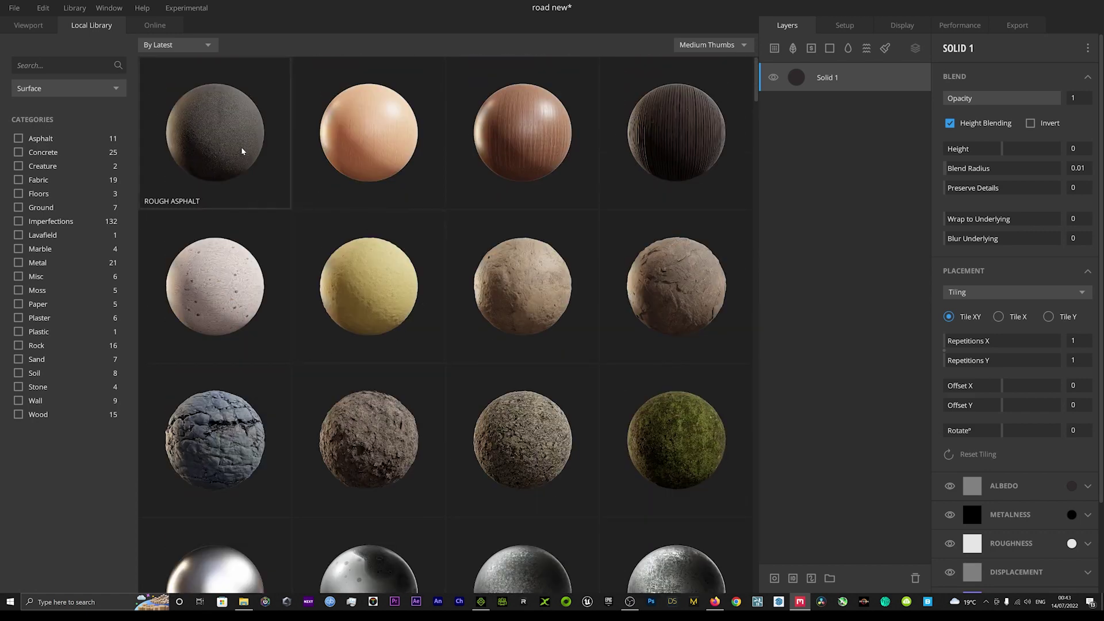
left_click(154, 25)
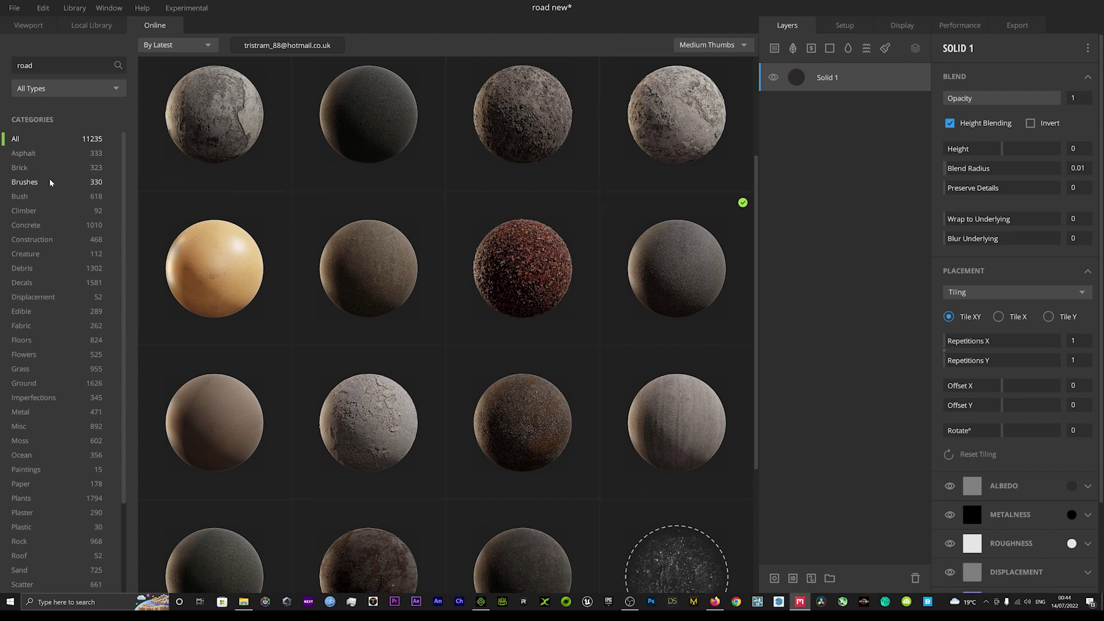
scroll(60, 182, "down", 3)
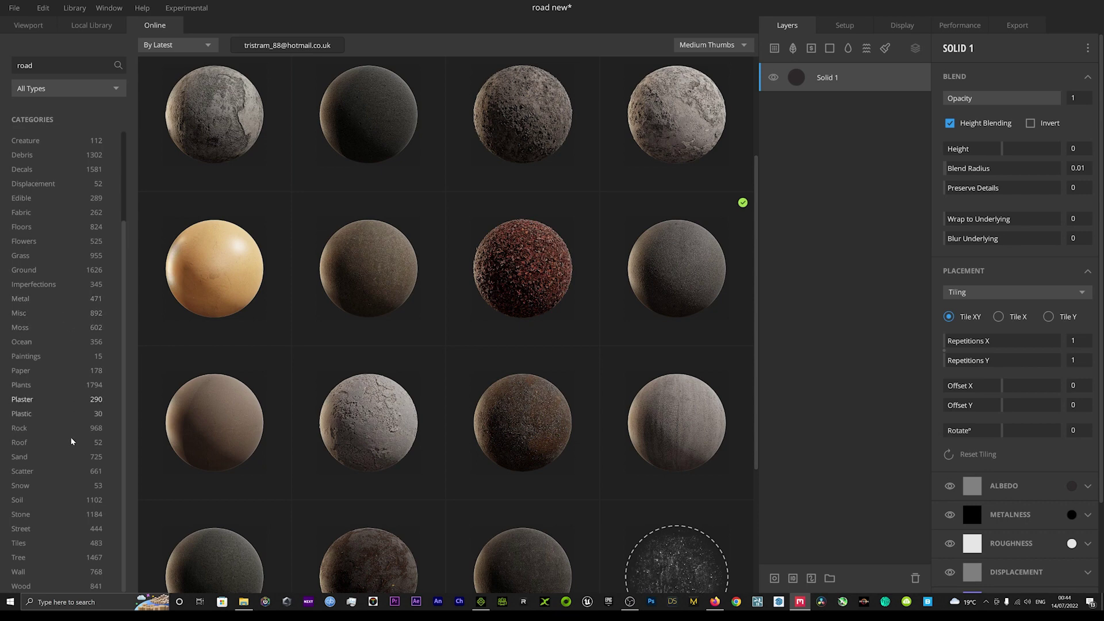
scroll(69, 506, "up", 3)
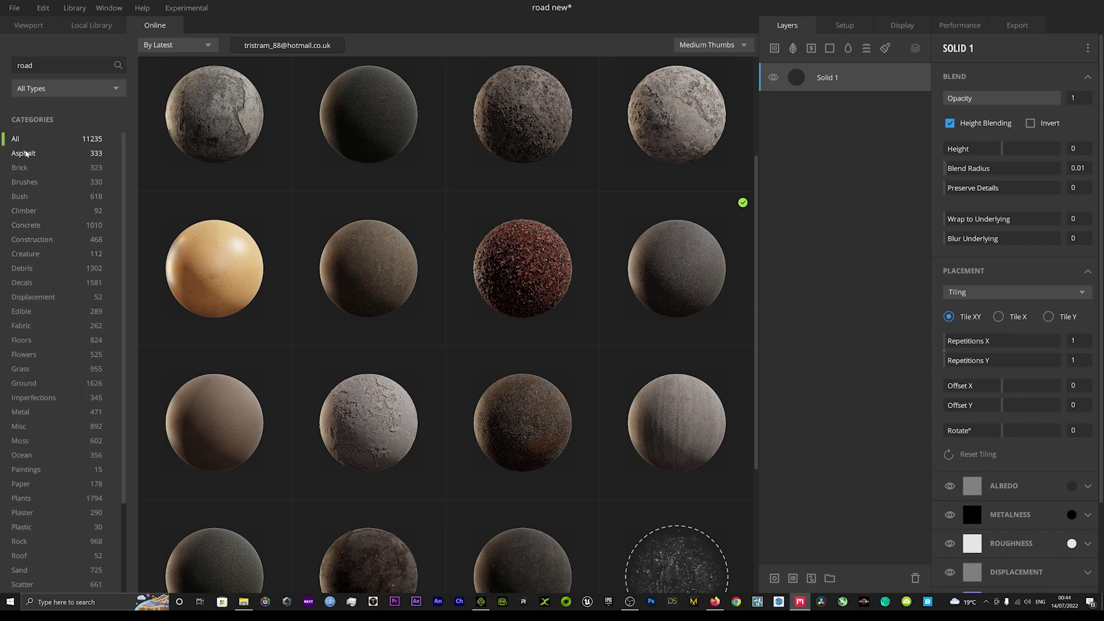
left_click(26, 154)
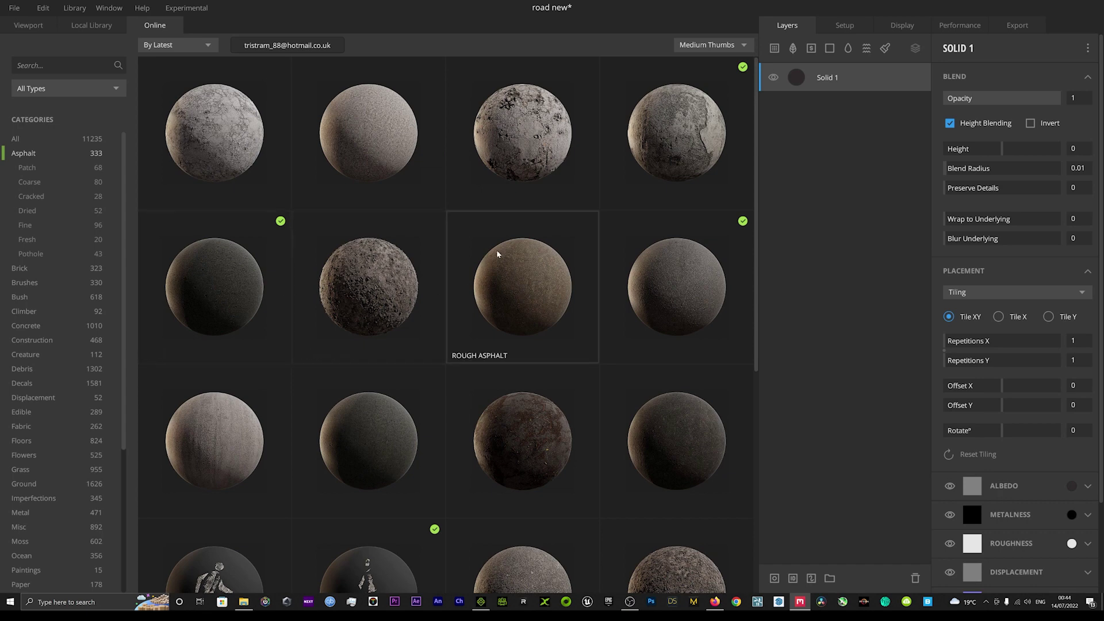
scroll(489, 244, "down", 3)
scroll(484, 244, "down", 1)
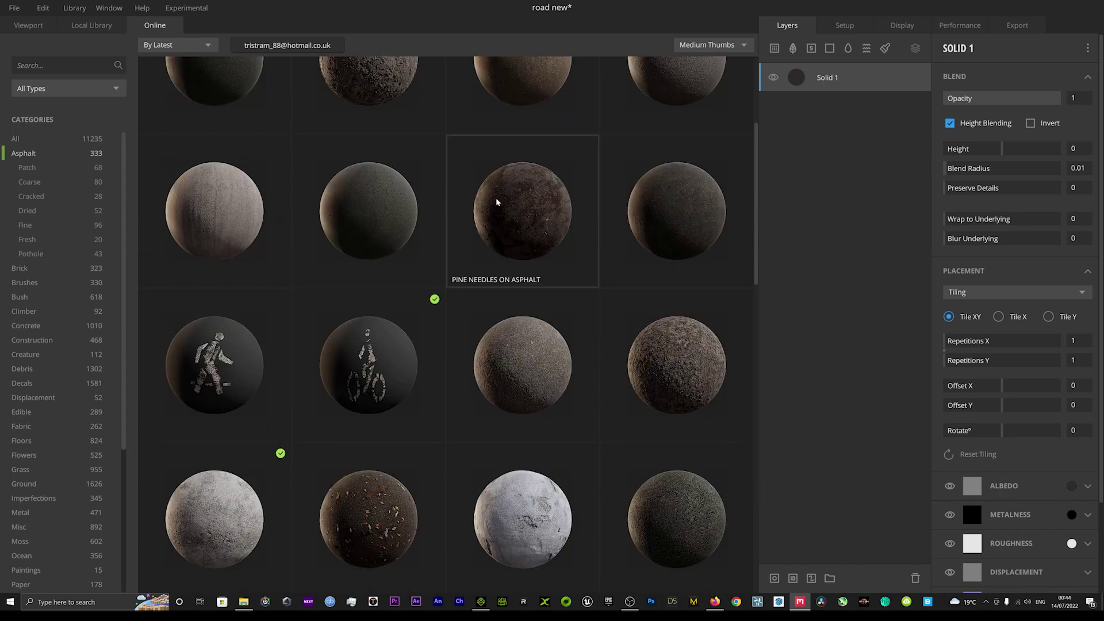
left_click(381, 210)
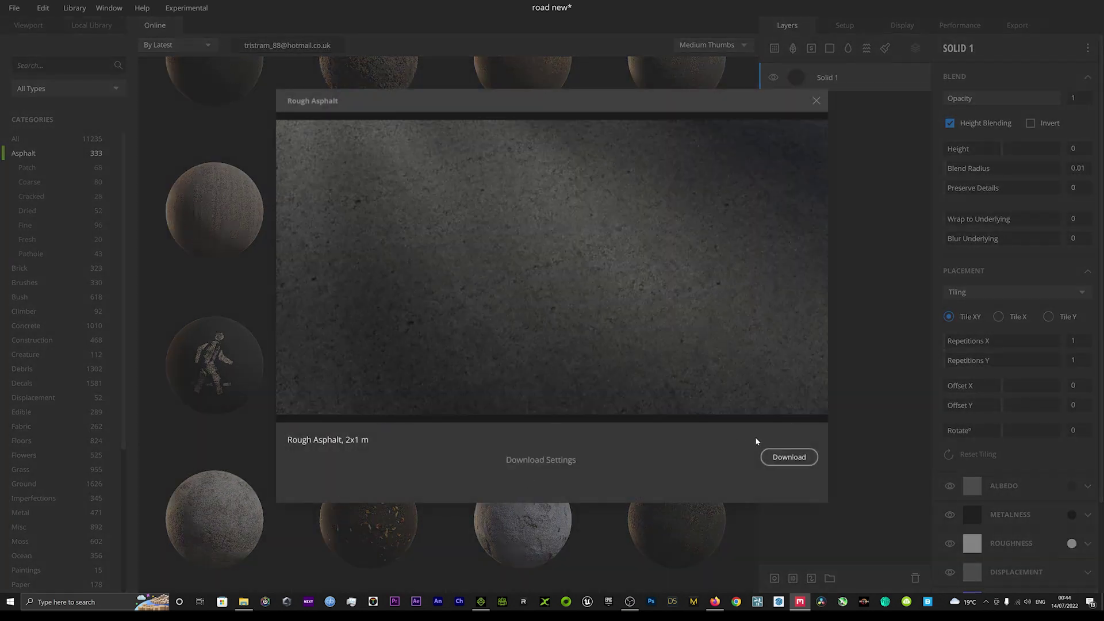
left_click(786, 457)
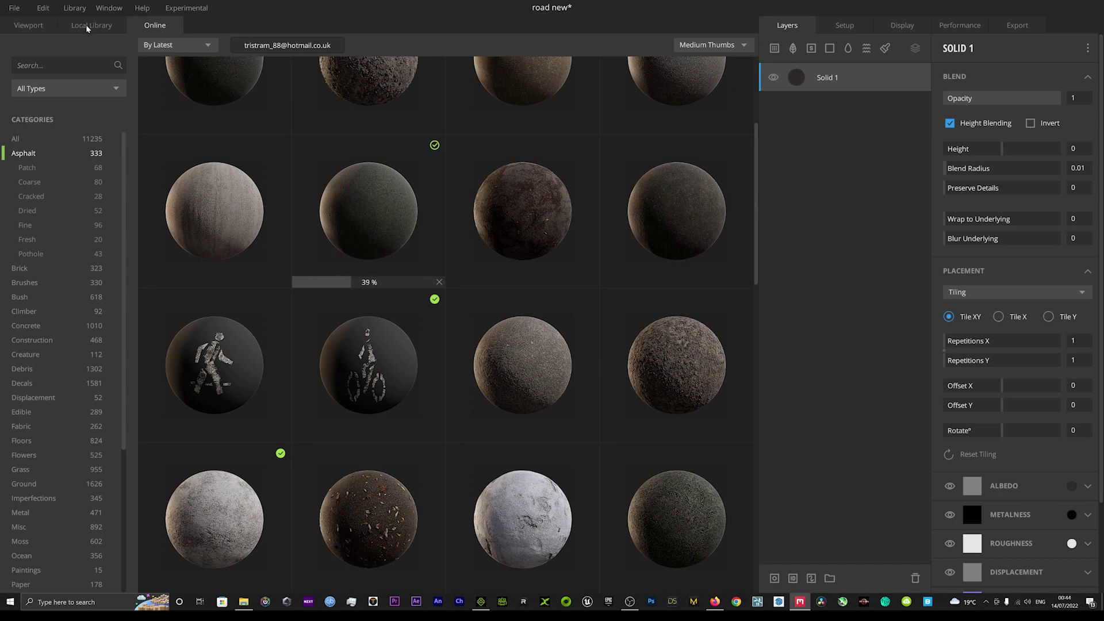
- Verify Rough Asphalt appears in the Local Library, cancelling the removal of Oak Veneer
left_click(88, 25)
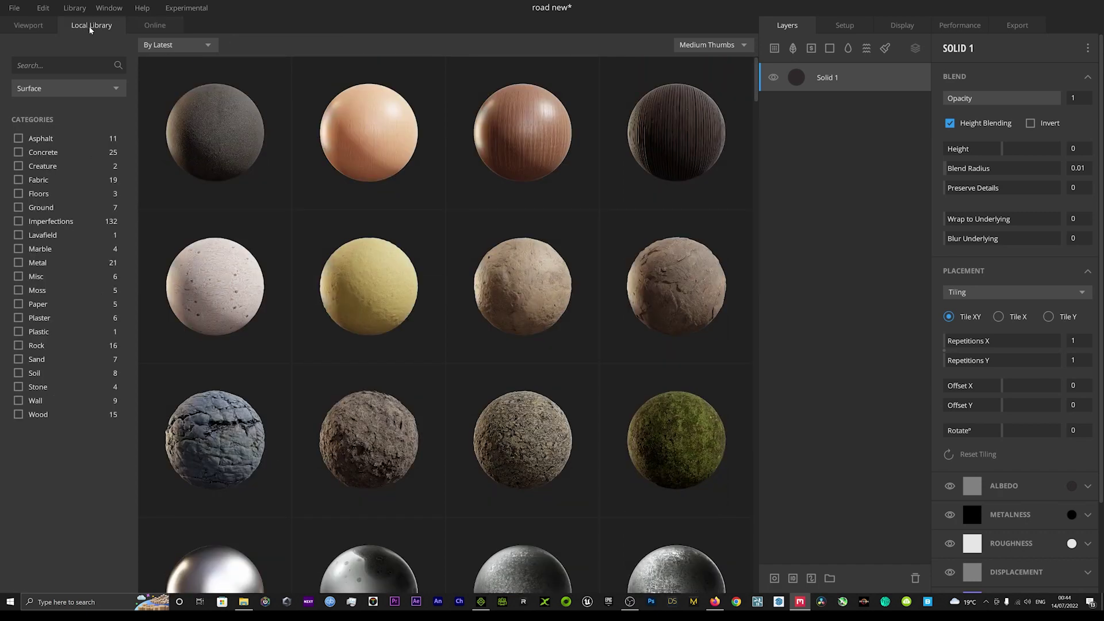
scroll(471, 299, "down", 6)
scroll(454, 315, "down", 10)
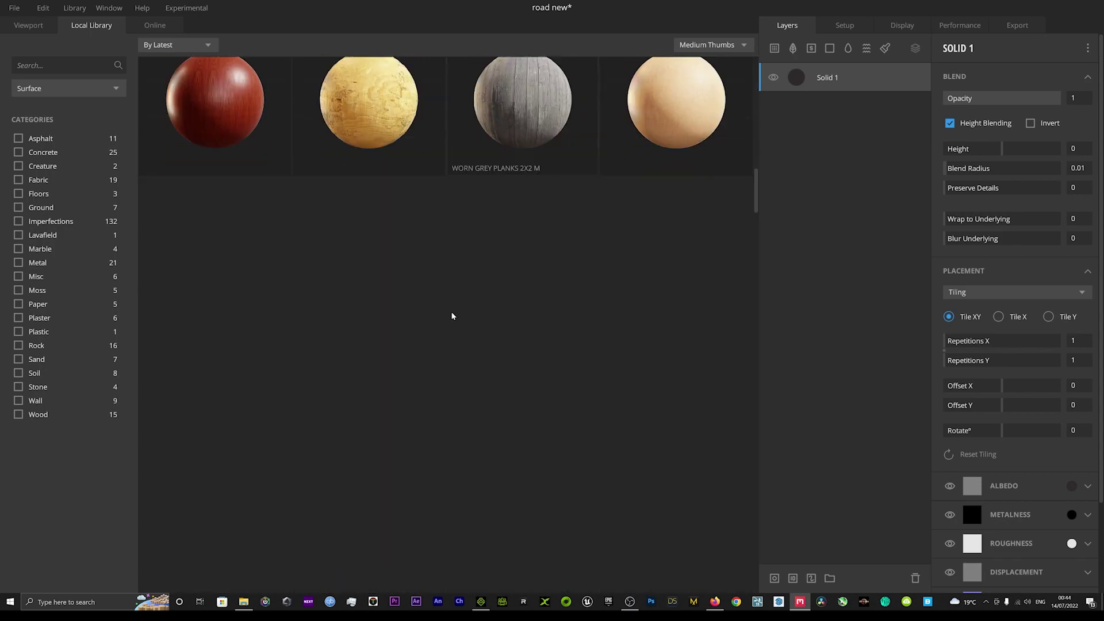
scroll(447, 314, "down", 12)
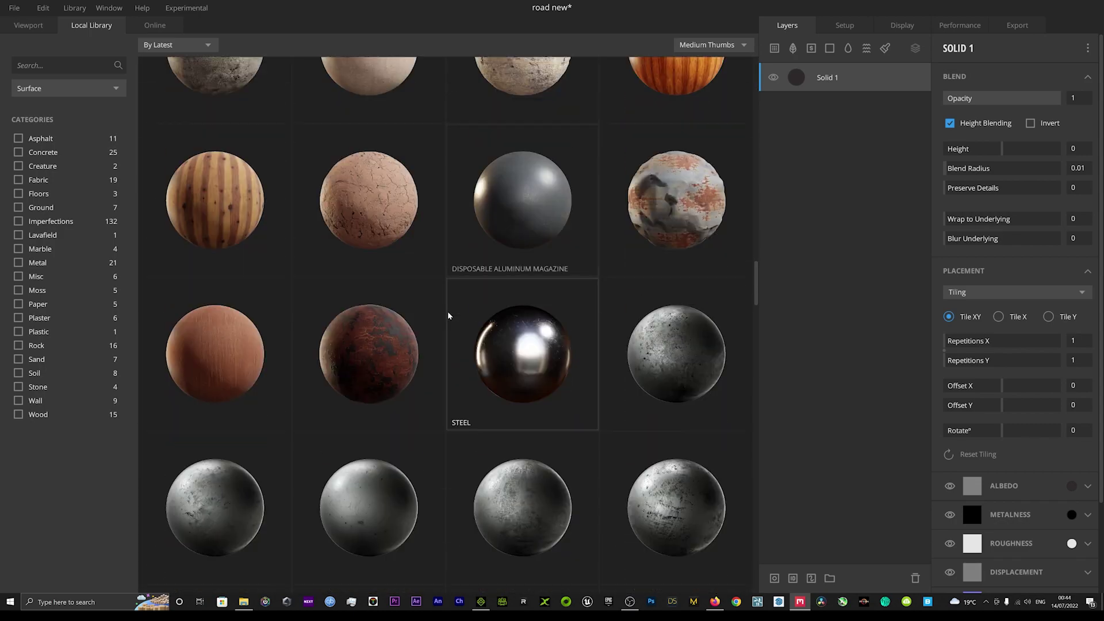
scroll(442, 308, "up", 15)
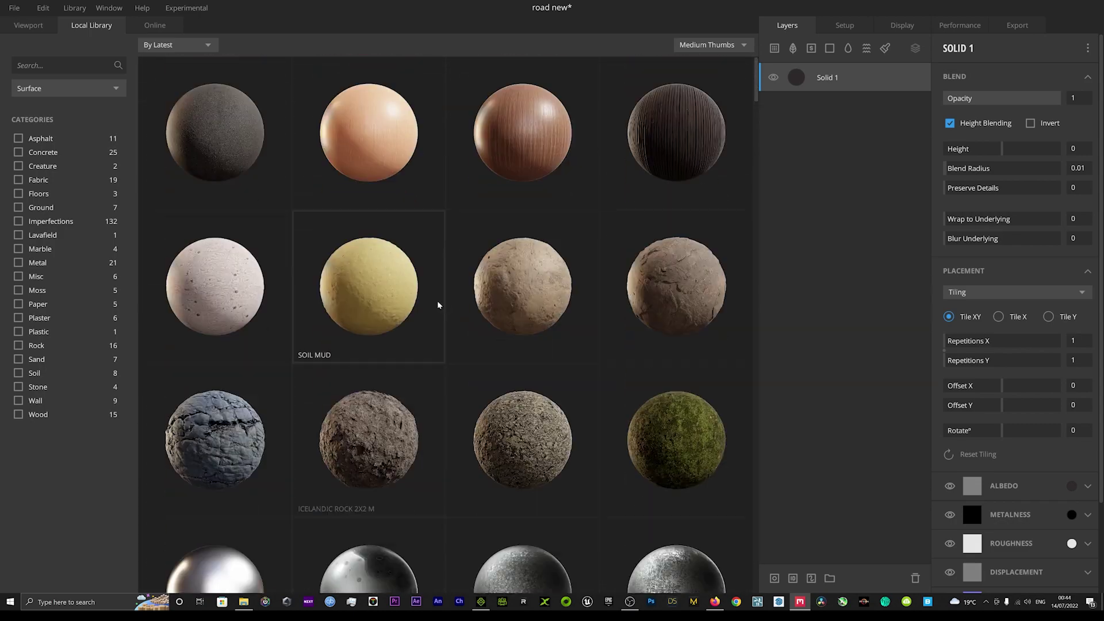
right_click(395, 139)
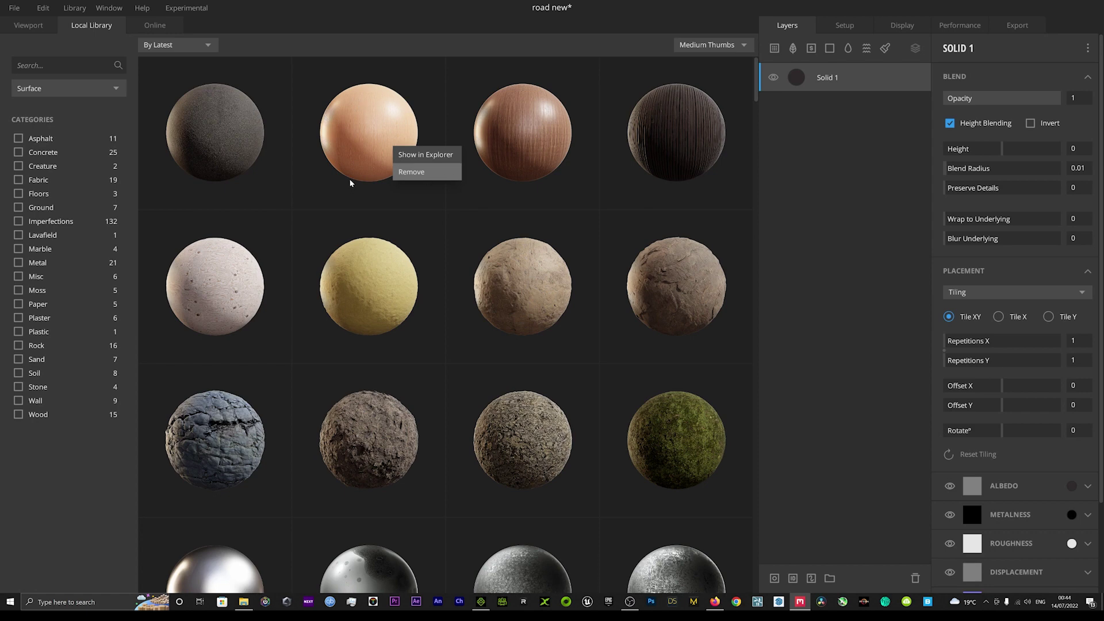
left_click(427, 174)
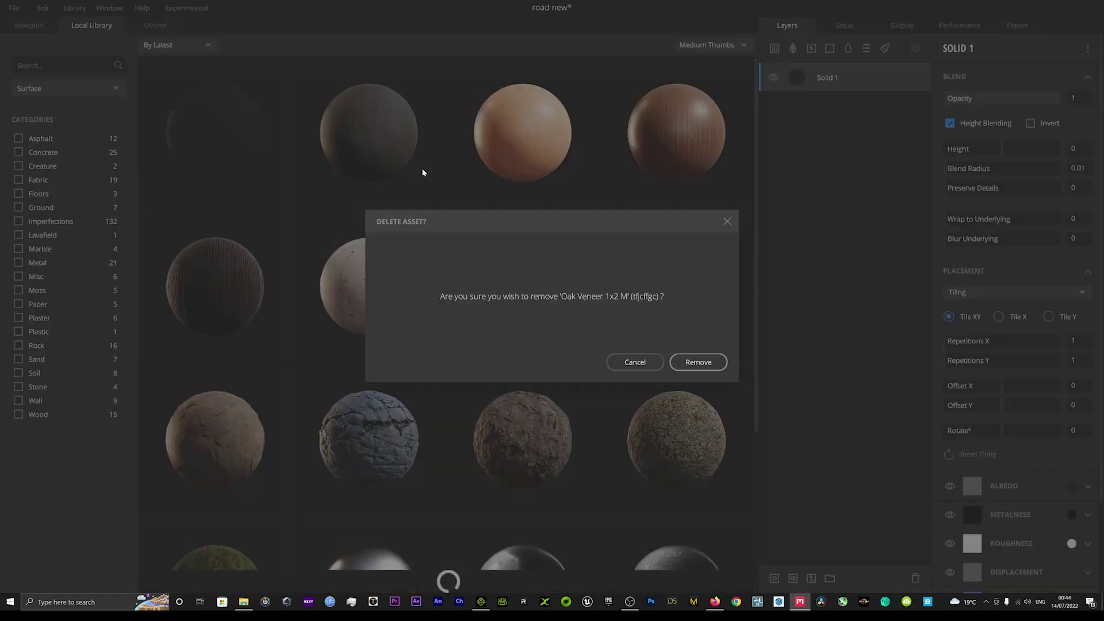
left_click(634, 363)
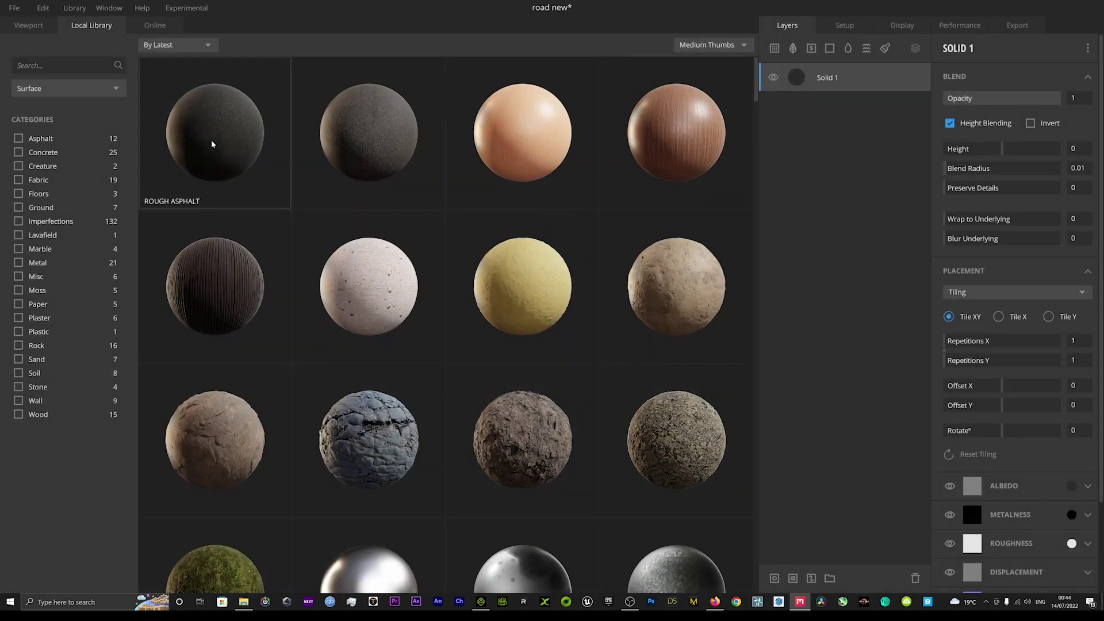
left_click(160, 29)
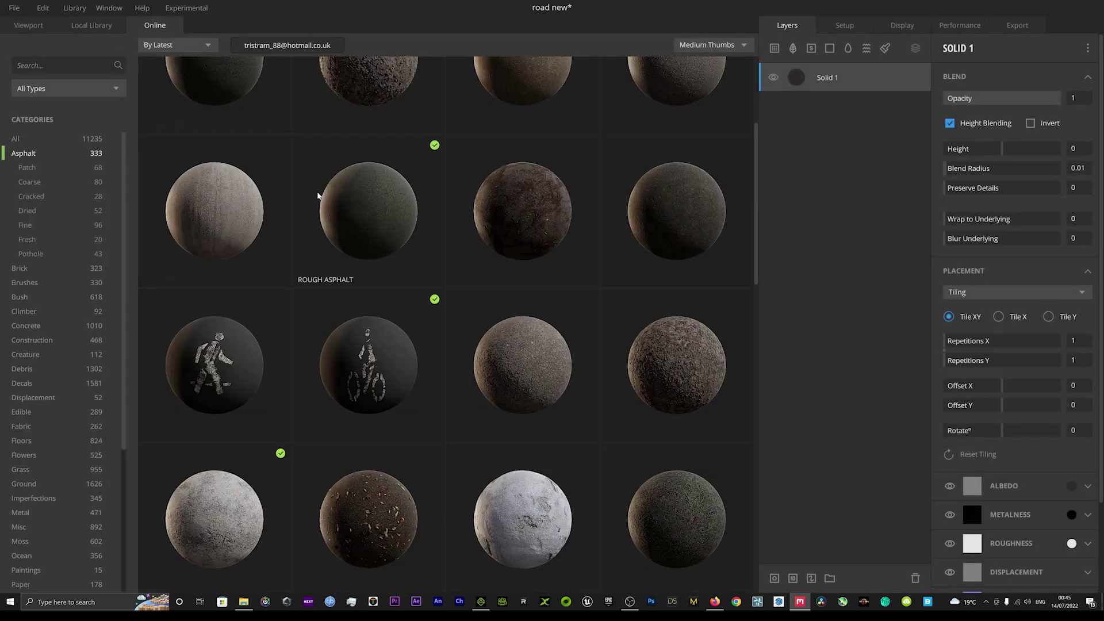
left_click(89, 27)
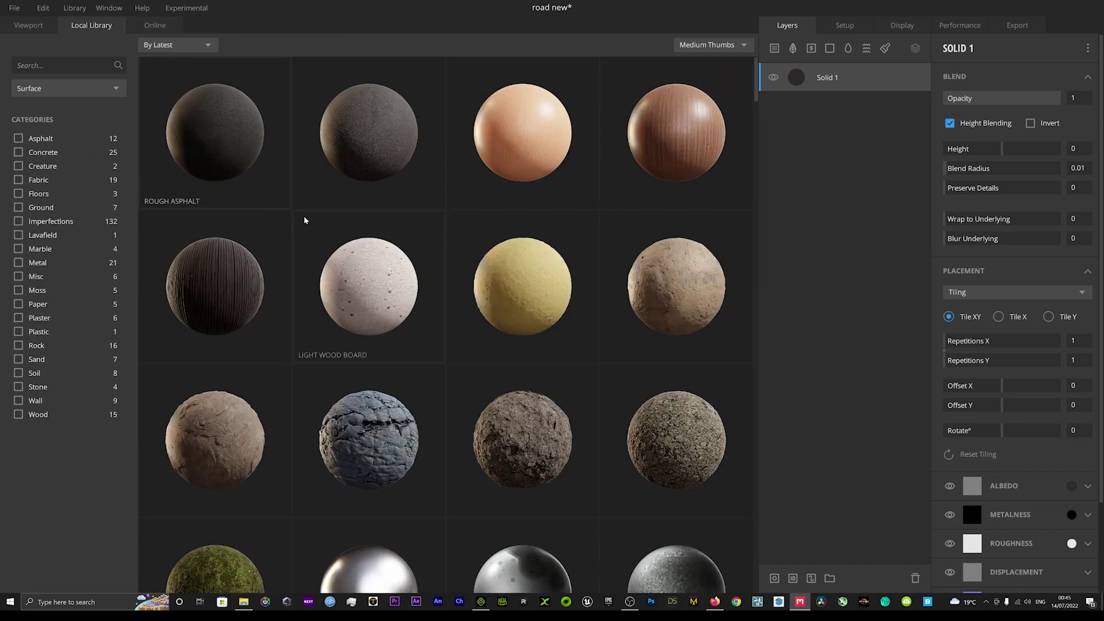
- Add Rough Asphalt as a layer and lower Solid 1's blend height to -5.572
double_click(227, 133)
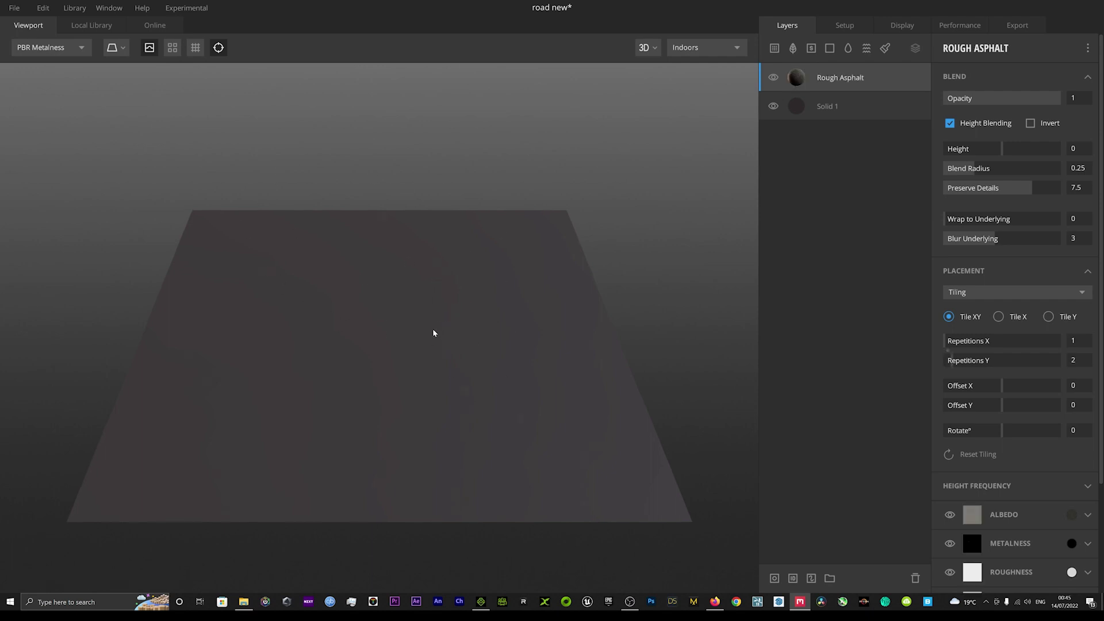
right_click_drag(431, 379, 514, 316, "alt")
left_click(846, 109)
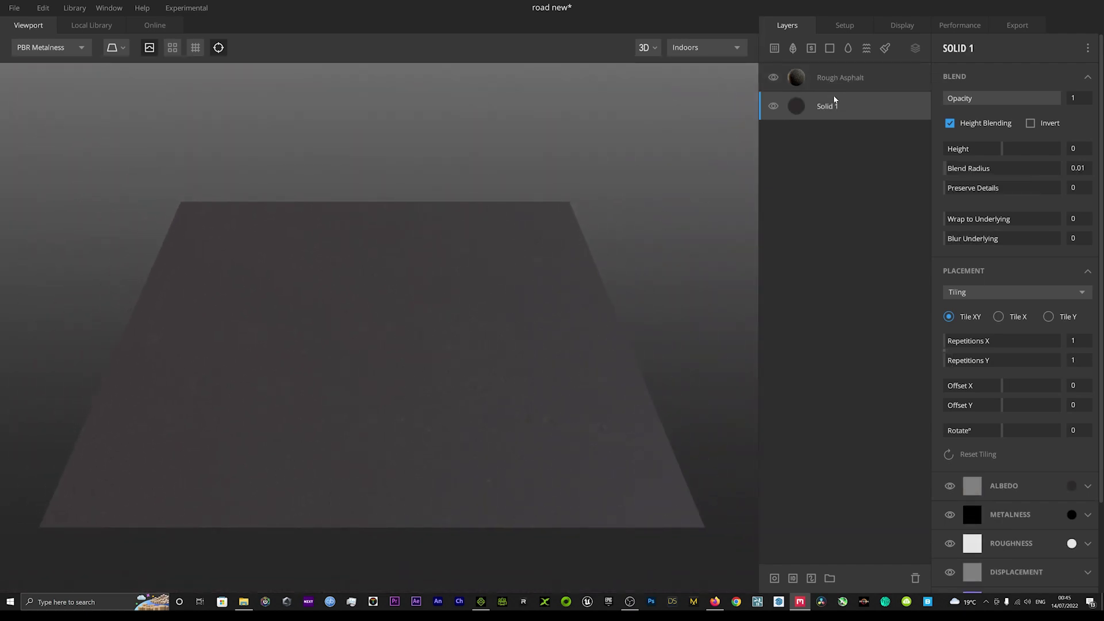
mouse_move(1056, 101)
left_mouse_down()
mouse_move(1029, 99)
mouse_move(1088, 105)
mouse_move(1001, 98)
mouse_move(1063, 99)
left_mouse_up()
left_click_drag(1002, 150, 984, 151)
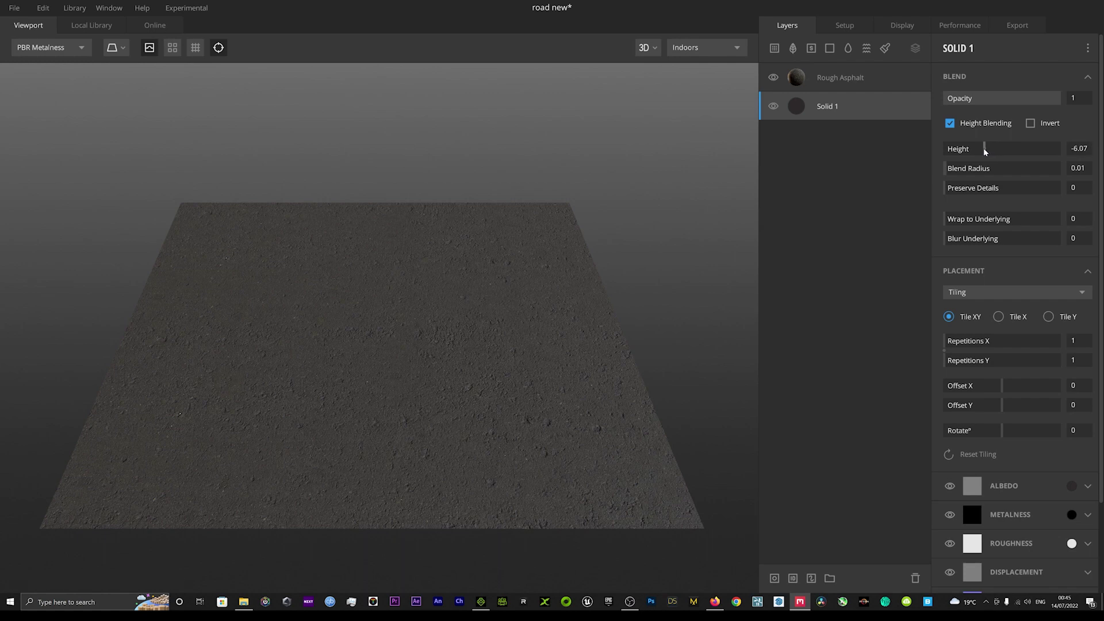
mouse_move(985, 151)
left_mouse_down()
mouse_move(970, 149)
mouse_move(999, 148)
mouse_move(984, 148)
left_mouse_up()
mouse_move(528, 361)
left_mouse_down()
mouse_move(559, 337)
mouse_move(500, 424)
mouse_move(452, 403)
mouse_move(461, 371)
mouse_move(564, 374)
mouse_move(589, 394)
mouse_move(547, 416)
mouse_move(515, 382)
mouse_move(532, 368)
mouse_move(518, 370)
mouse_move(525, 379)
left_mouse_up()
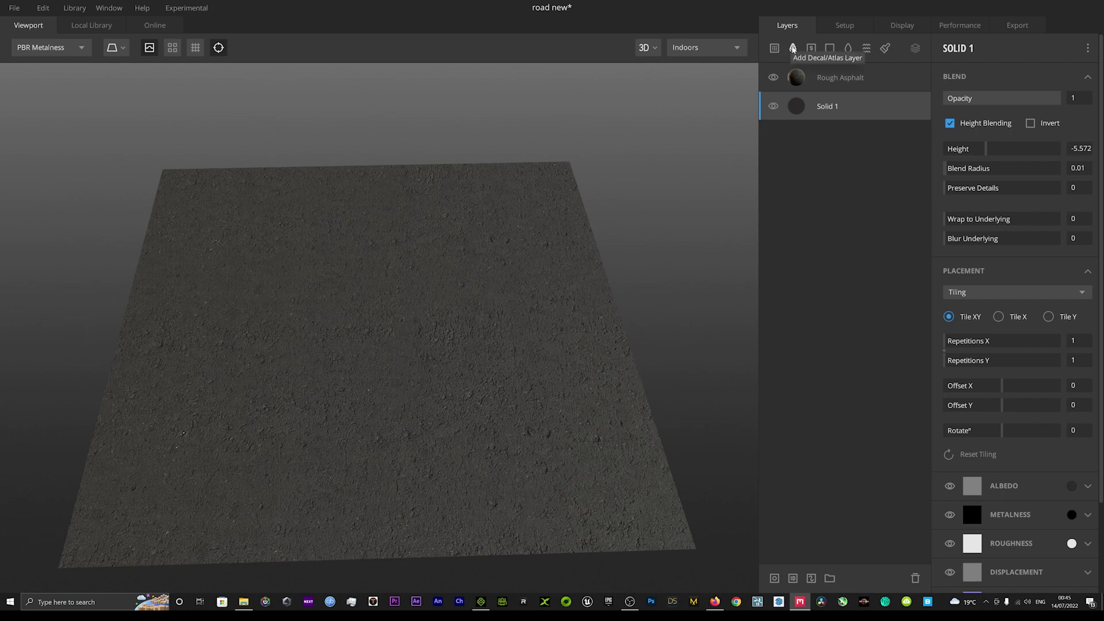
- Add the Yellow Road Line decal from the Local Library as a new layer
left_click(793, 49)
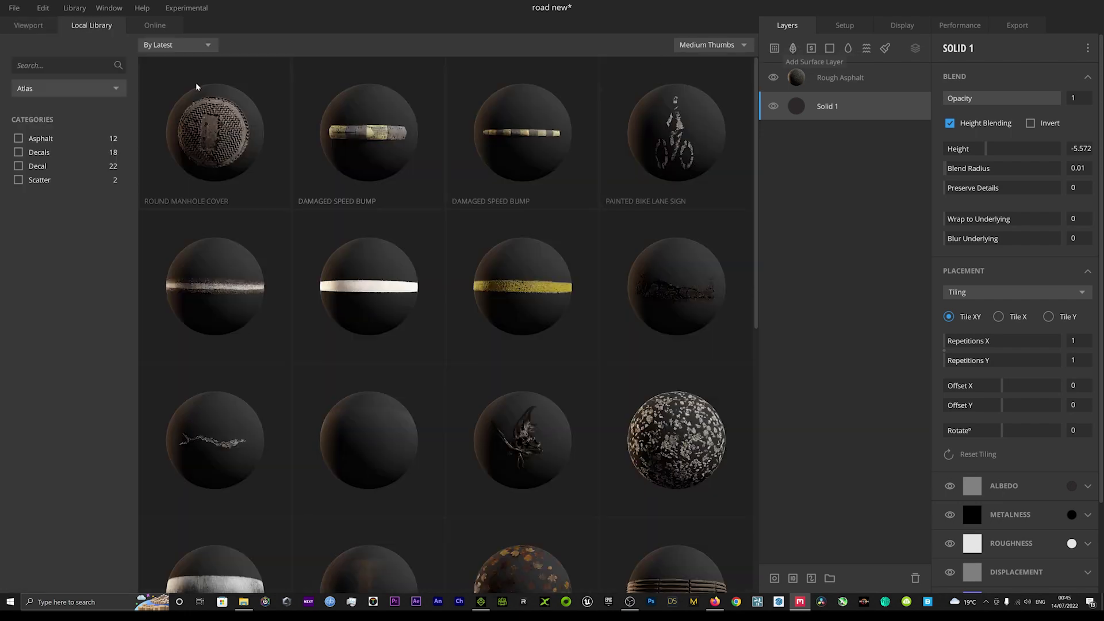
left_click(153, 26)
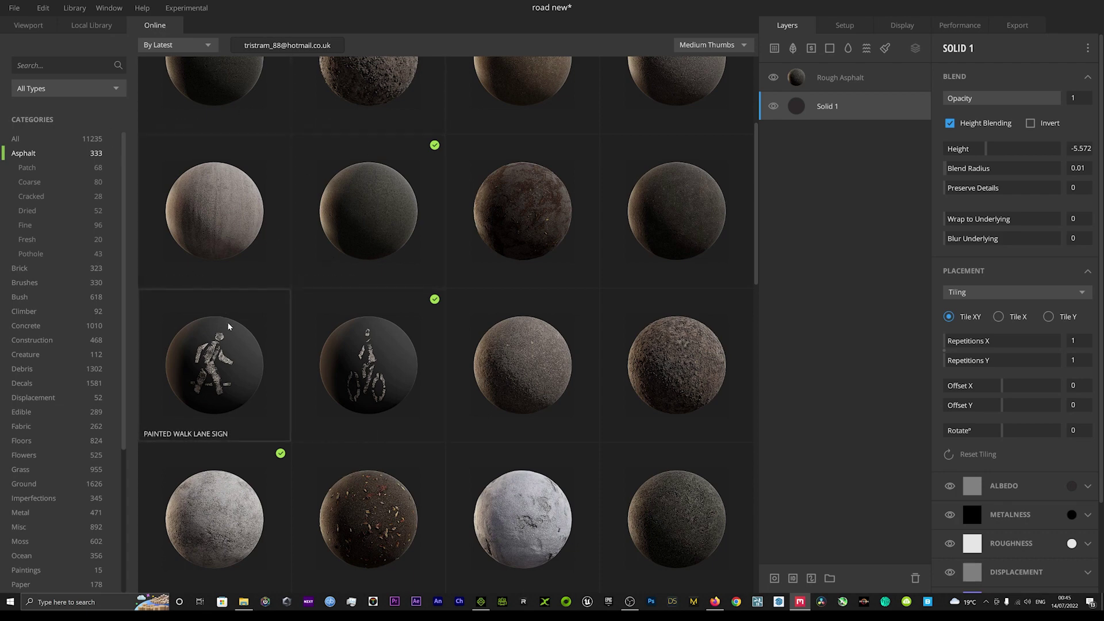
left_click(23, 383)
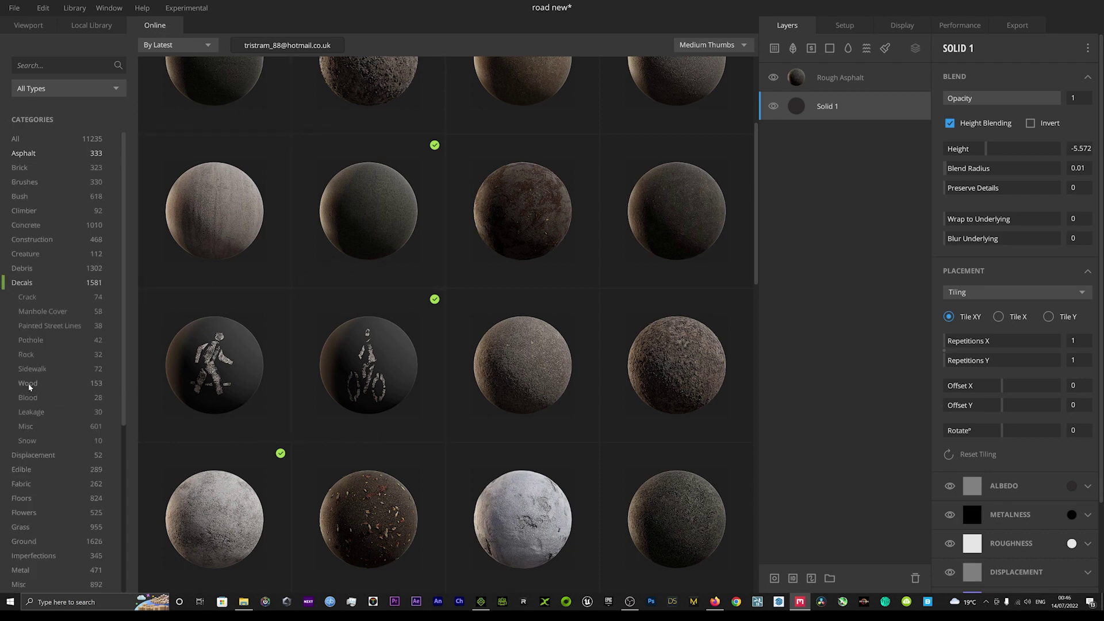
scroll(429, 293, "down", 15)
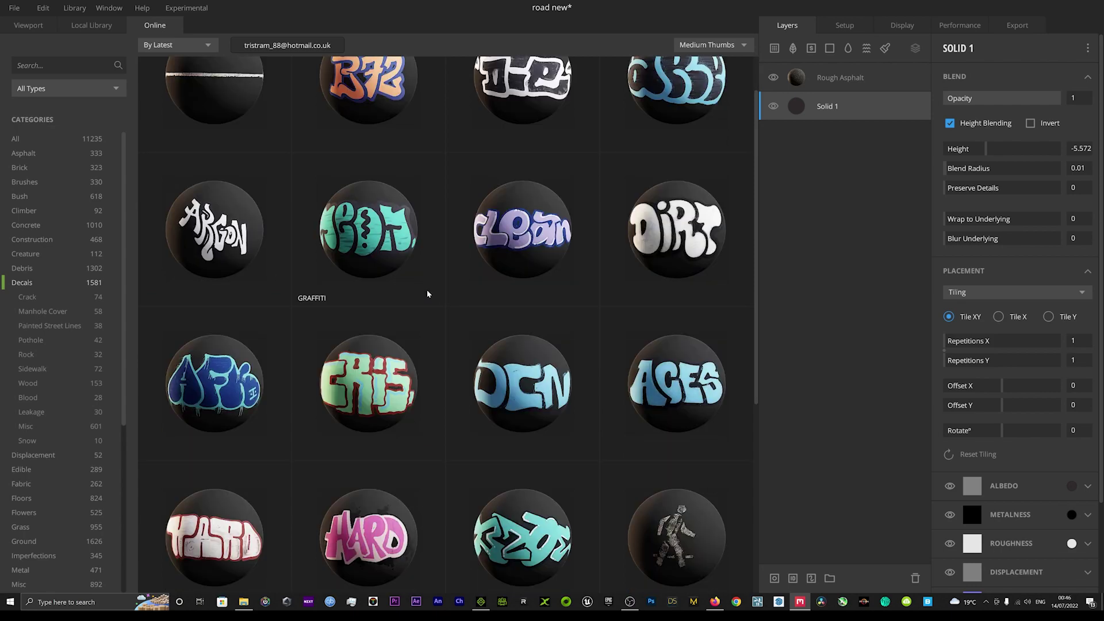
scroll(567, 374, "down", 15)
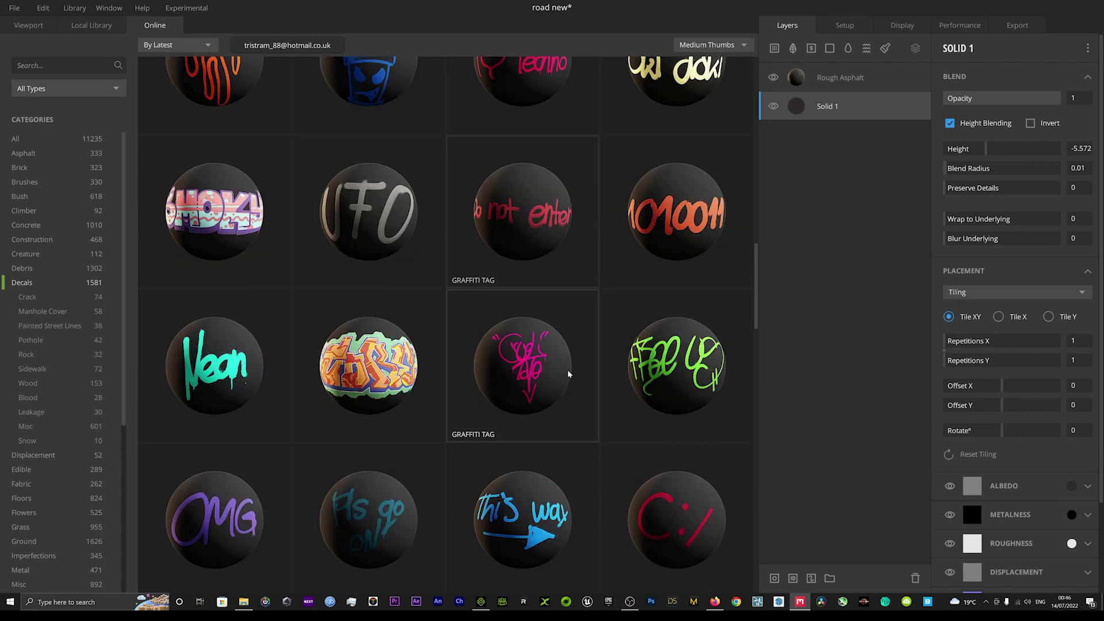
scroll(314, 189, "up", 5)
scroll(314, 190, "up", 3)
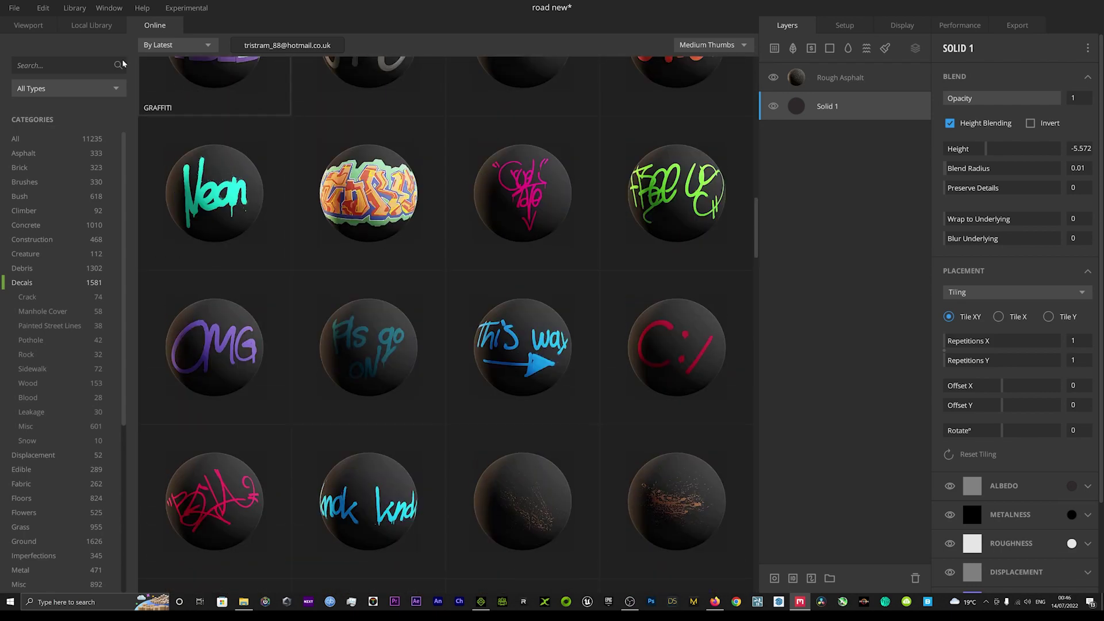
left_click(91, 26)
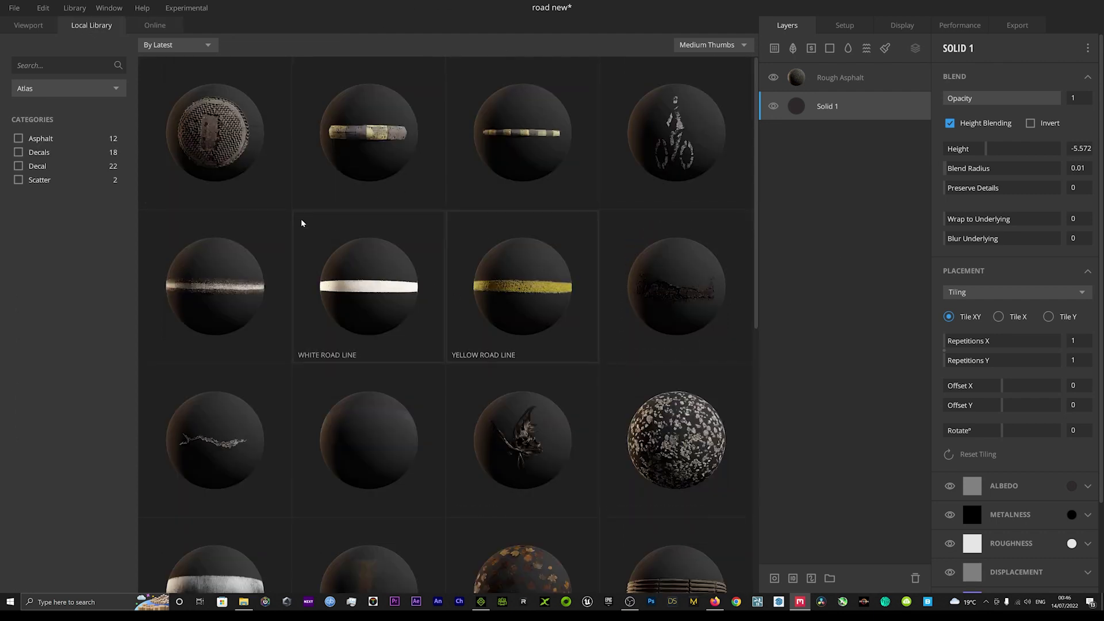
left_click(525, 282)
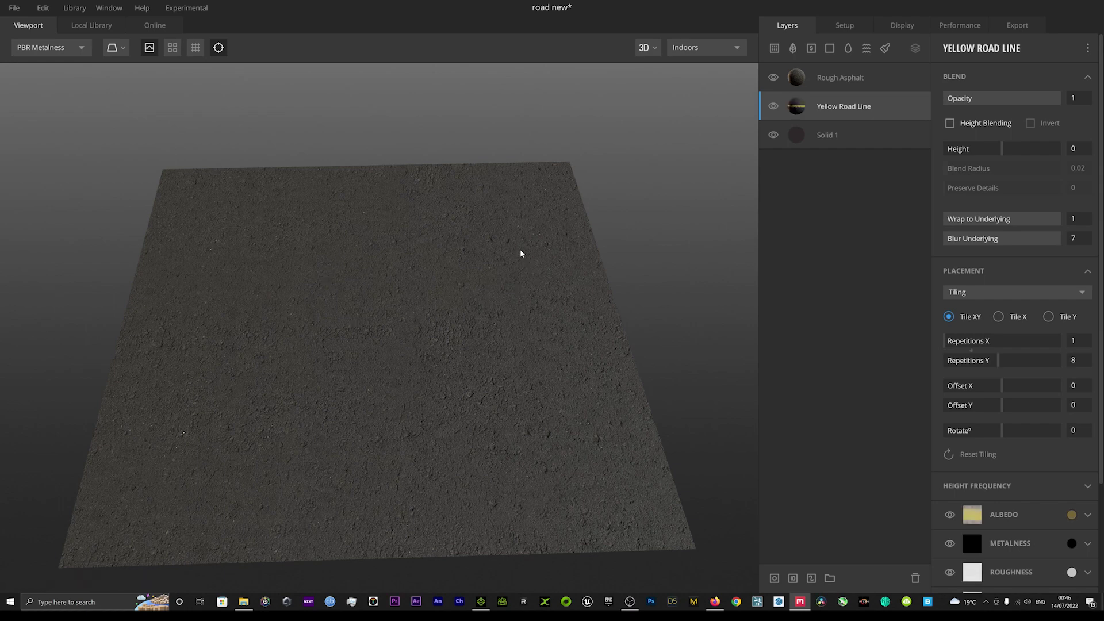
- Move the Yellow Road Line layer above Rough Asphalt to the top of the stack
scroll(313, 287, "down", 2)
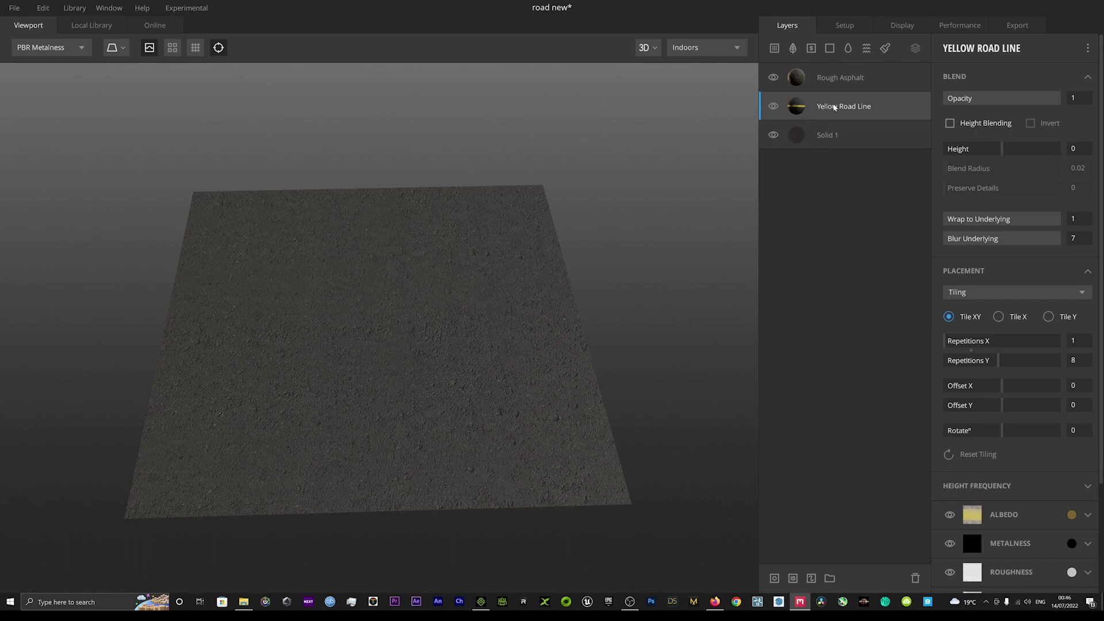
left_click_drag(835, 108, 834, 70)
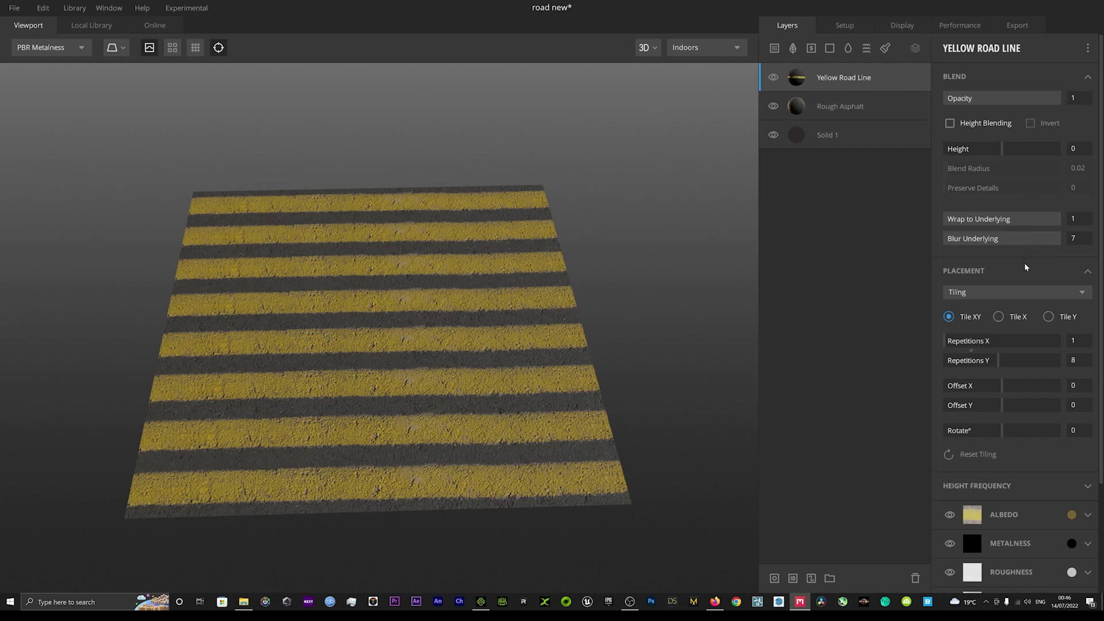
scroll(980, 292, "down", 3)
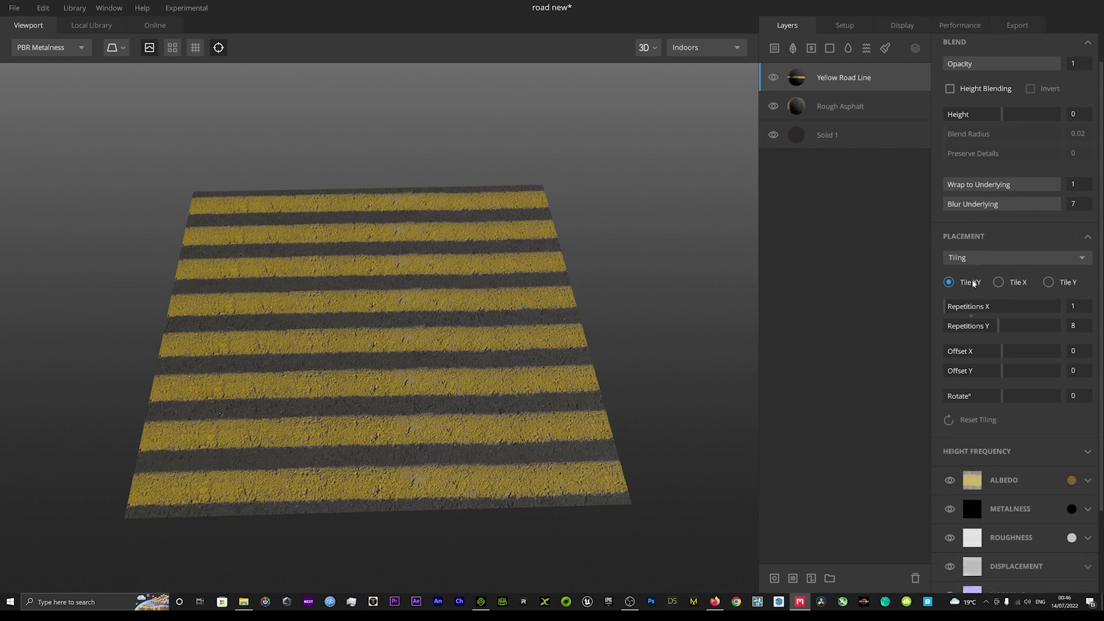
scroll(985, 233, "down", 1)
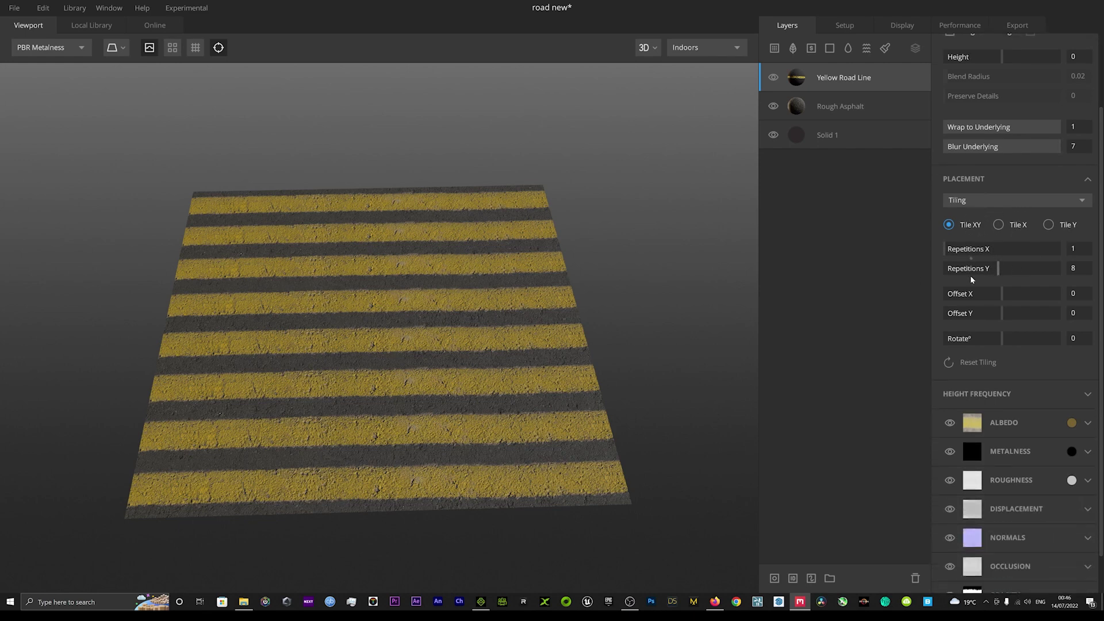
- Set Yellow Road Line placement to Tile X, Repetitions Y 12, Offset Y 0.363
left_click(999, 225)
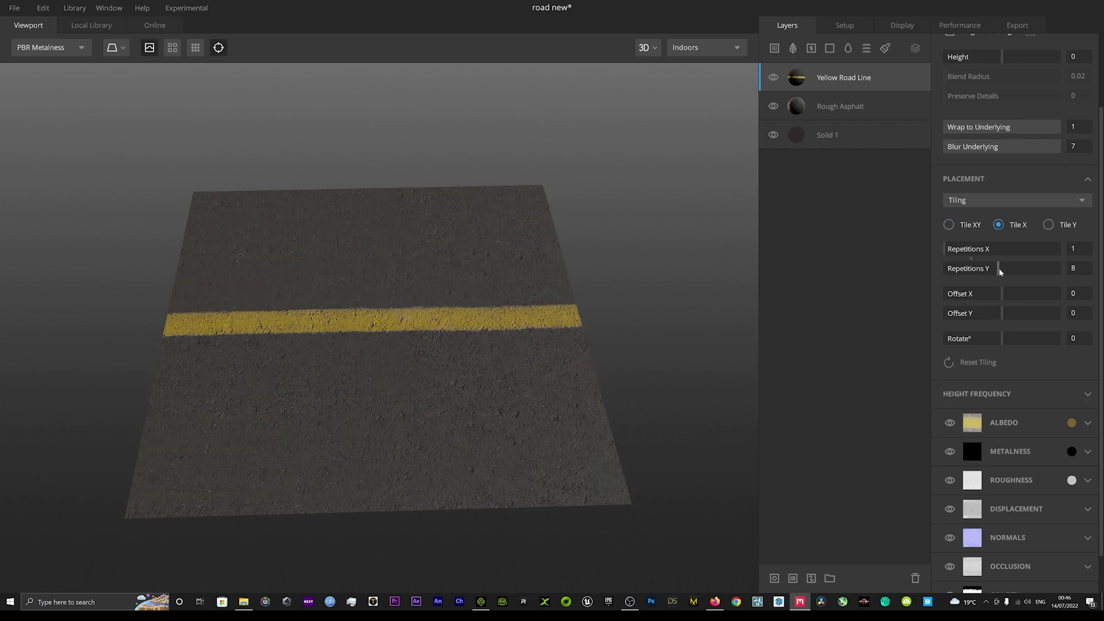
left_click_drag(998, 271, 1030, 267)
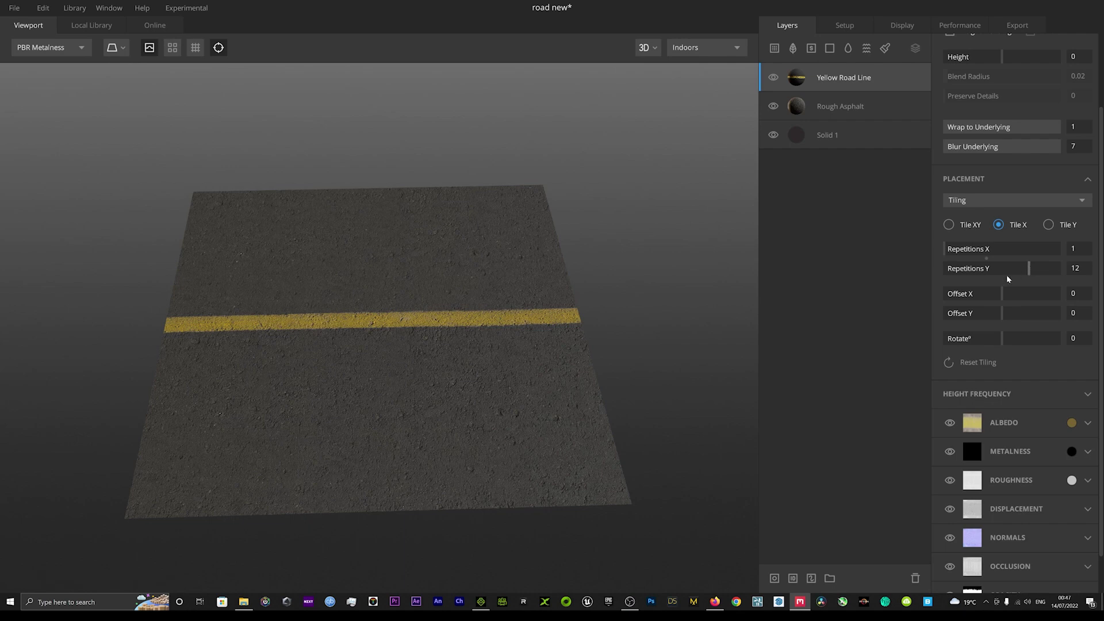
left_click_drag(1003, 315, 1029, 312)
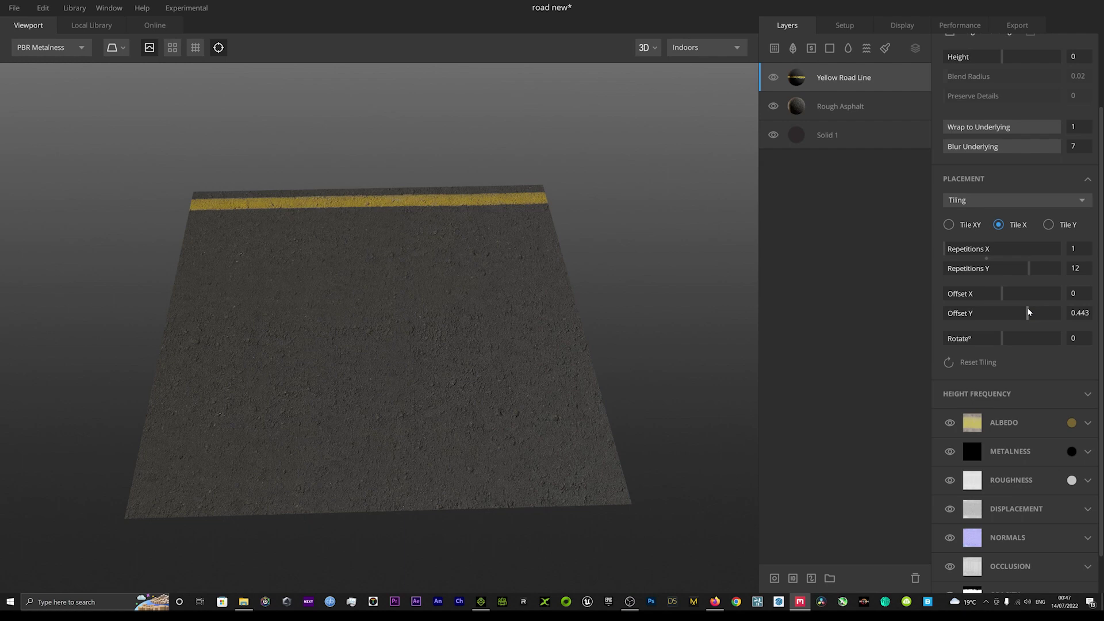
left_click_drag(1028, 311, 1023, 312)
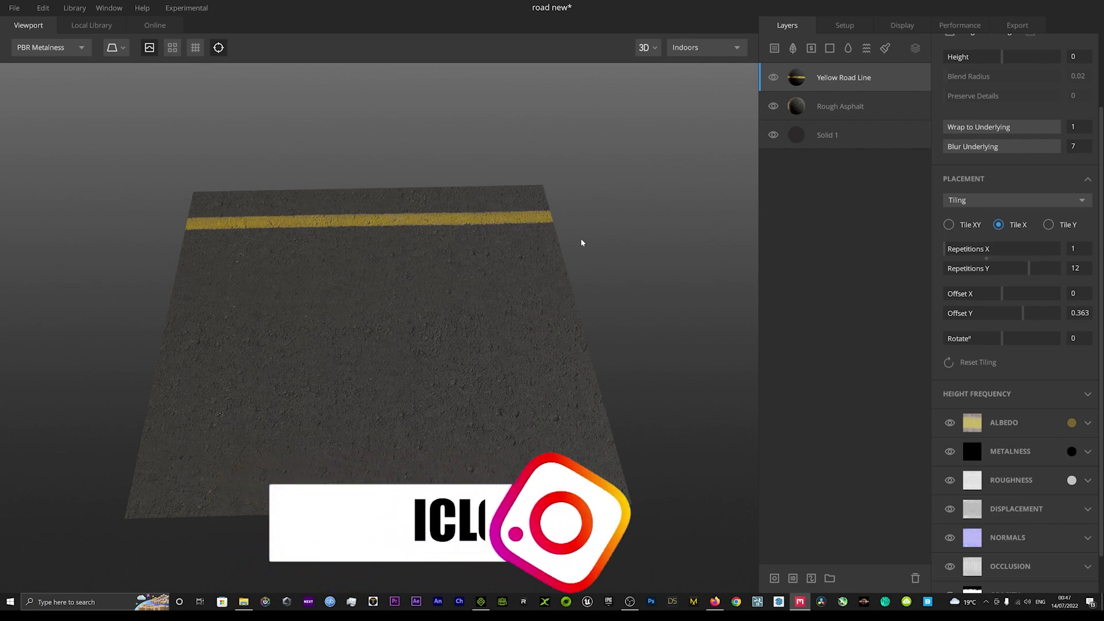
- Duplicate the Yellow Road Line layer and set the copy's Offset Y to -0.358
right_click(843, 78)
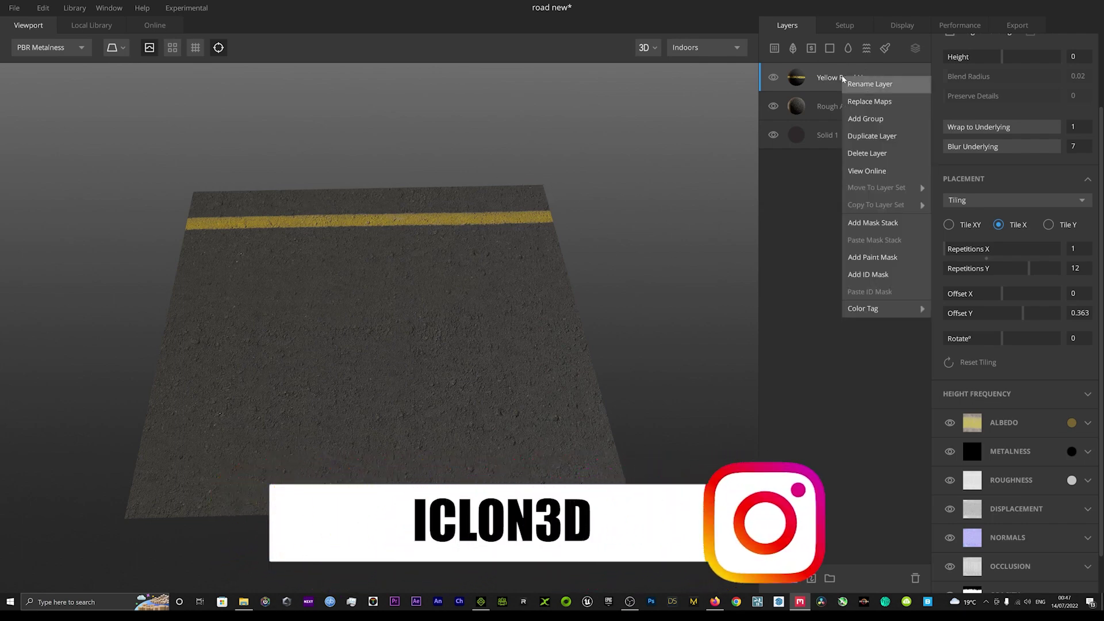
left_click(870, 138)
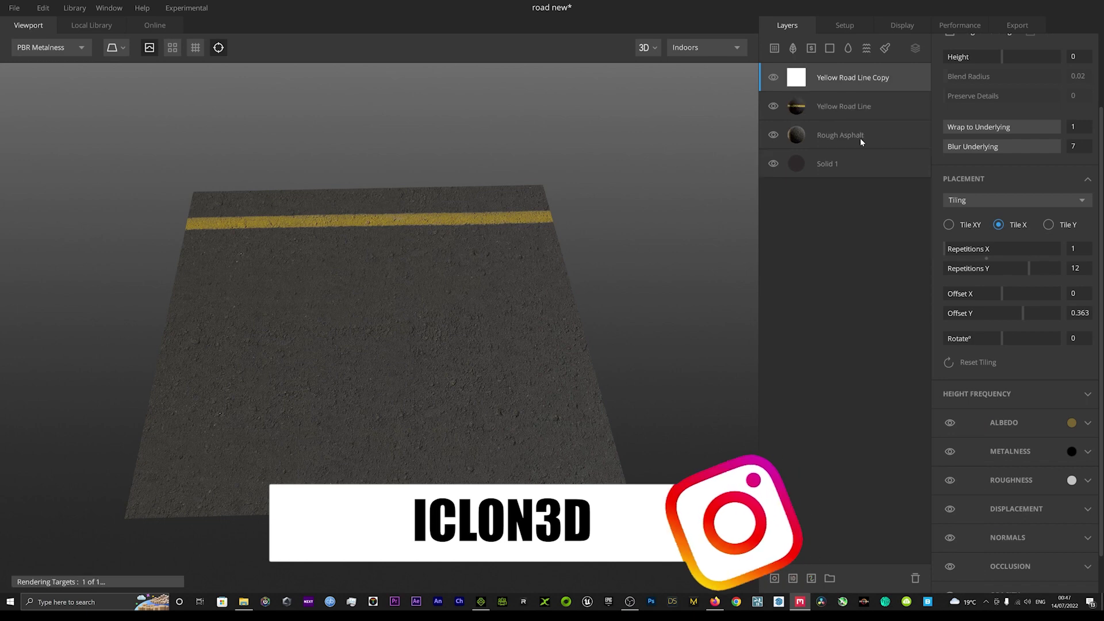
left_click_drag(1025, 315, 981, 313)
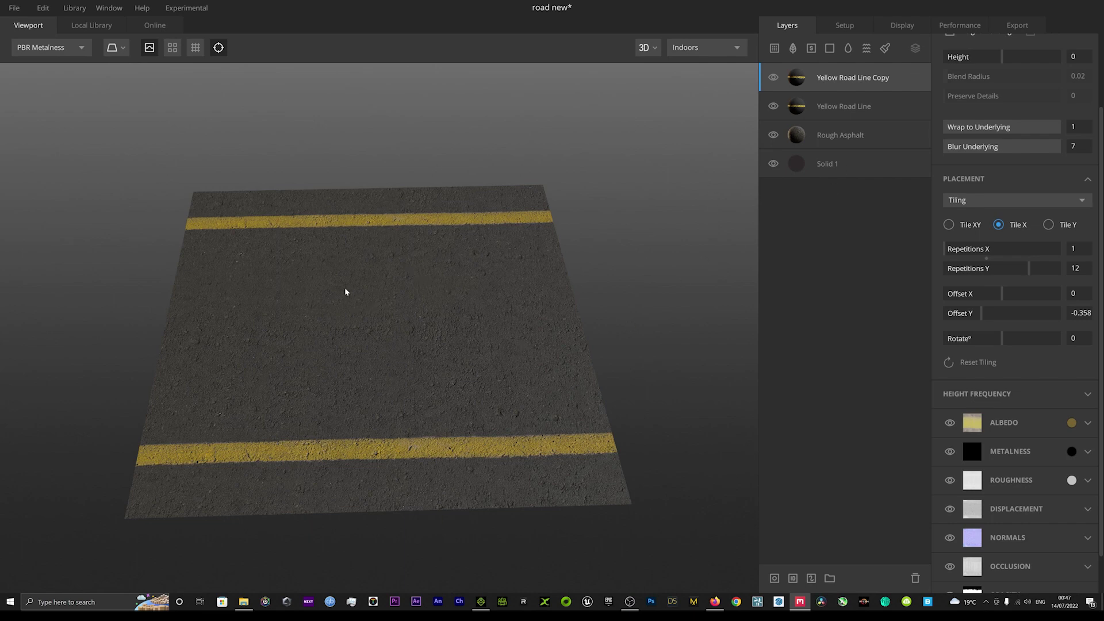
- Add a Damaged Speed Bump decal rotated 89.55 and scaled to 0.23
left_click(793, 49)
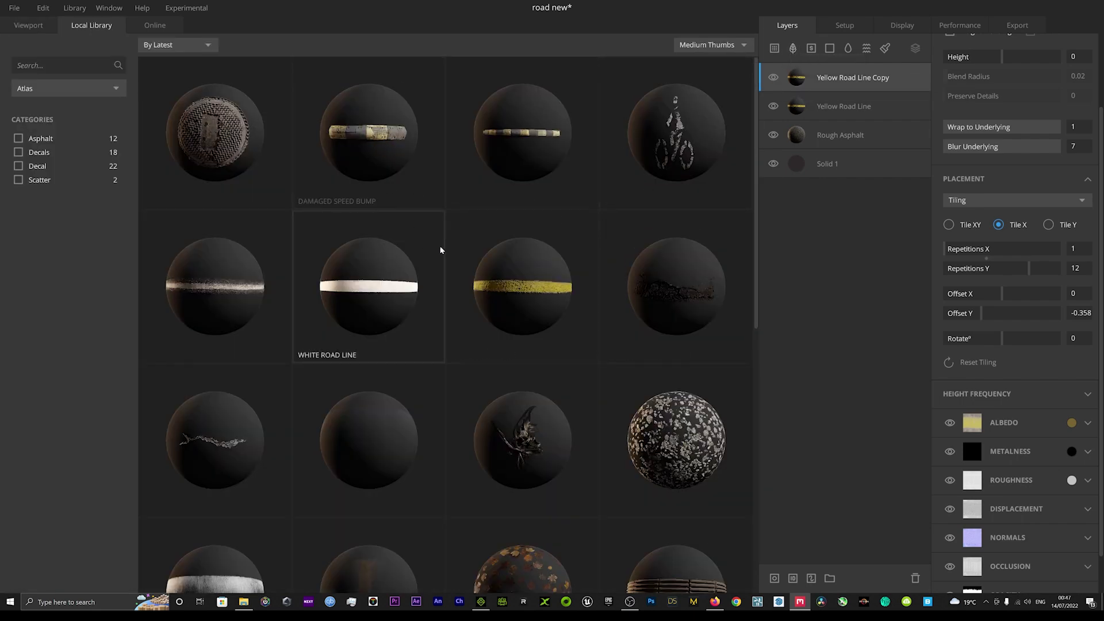
left_click(525, 131)
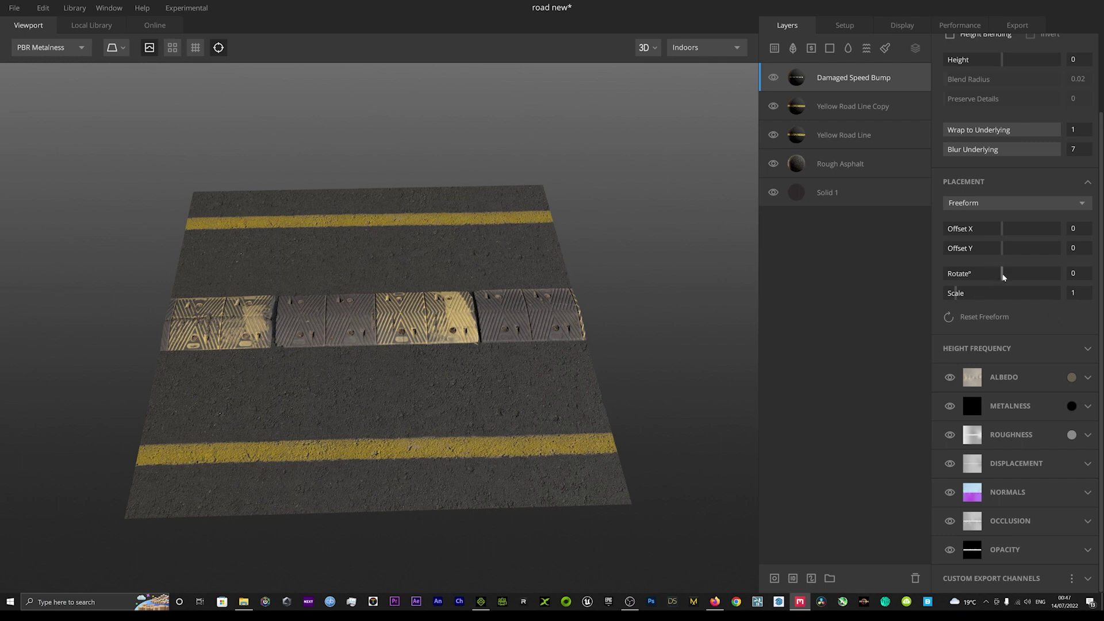
left_click_drag(1003, 277, 1032, 281)
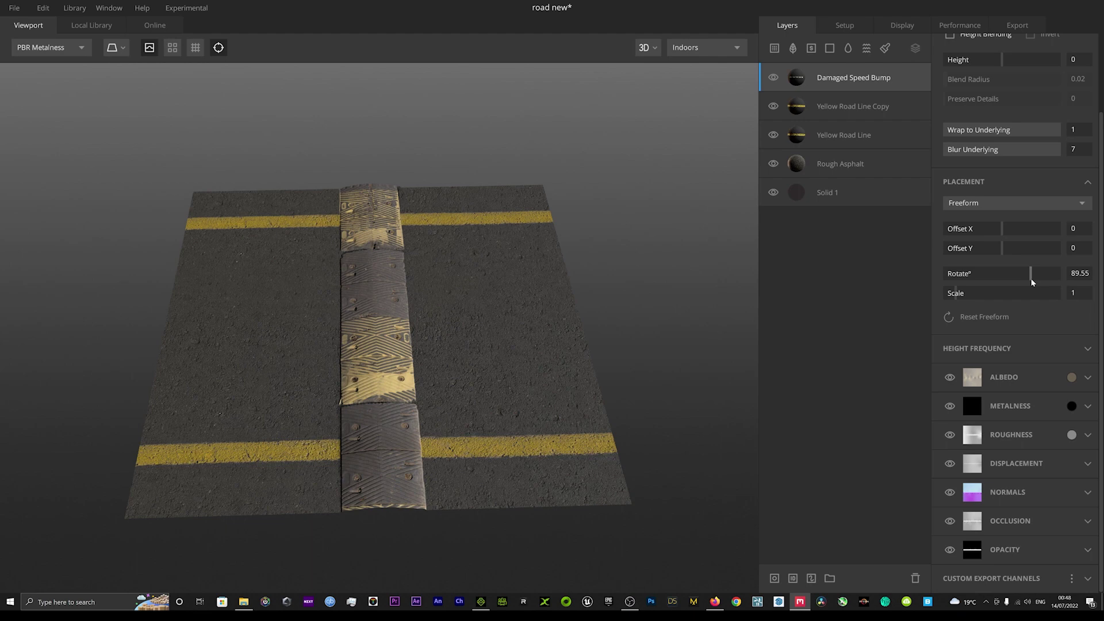
left_click_drag(956, 293, 947, 295)
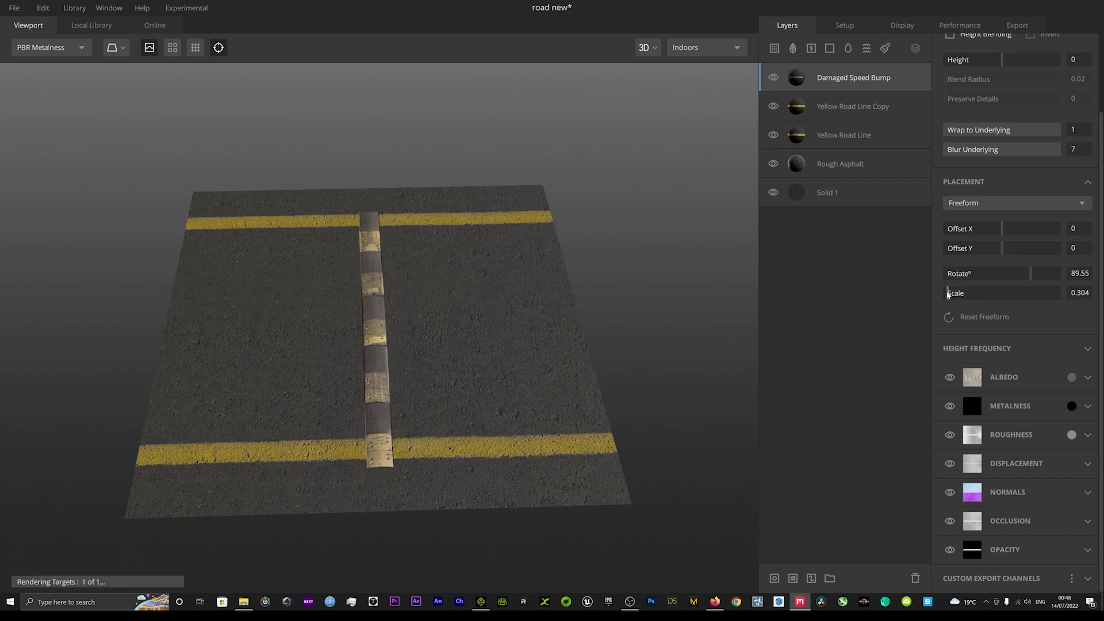
left_click_drag(948, 295, 948, 294)
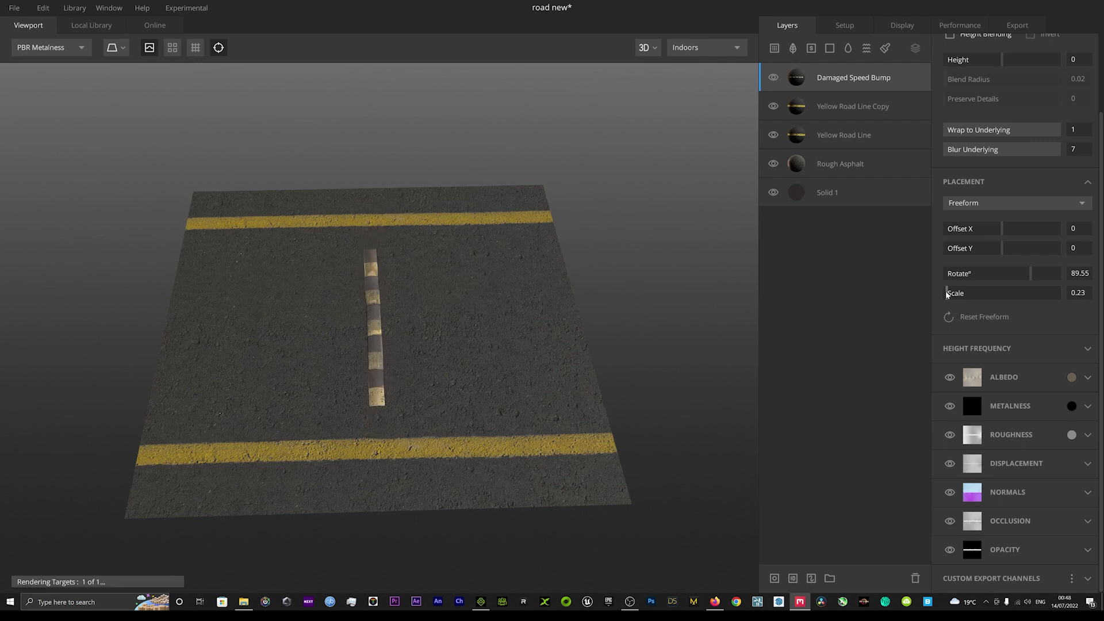
- Hide the first speed bump layer and add another Damaged Speed Bump decal
left_click(773, 78)
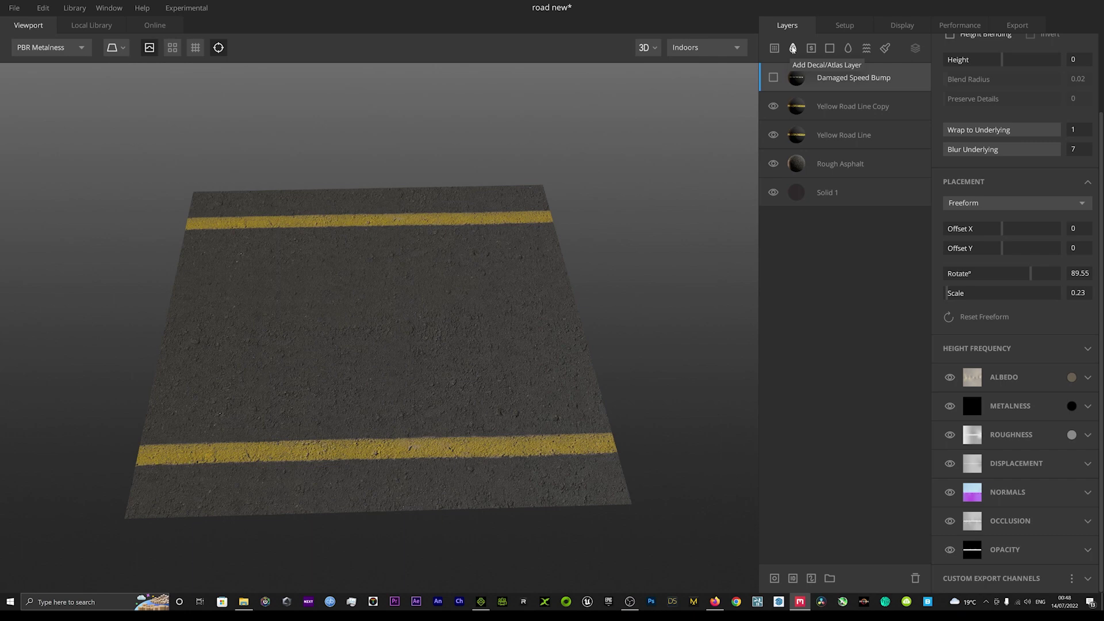
left_click(792, 49)
left_click(375, 140)
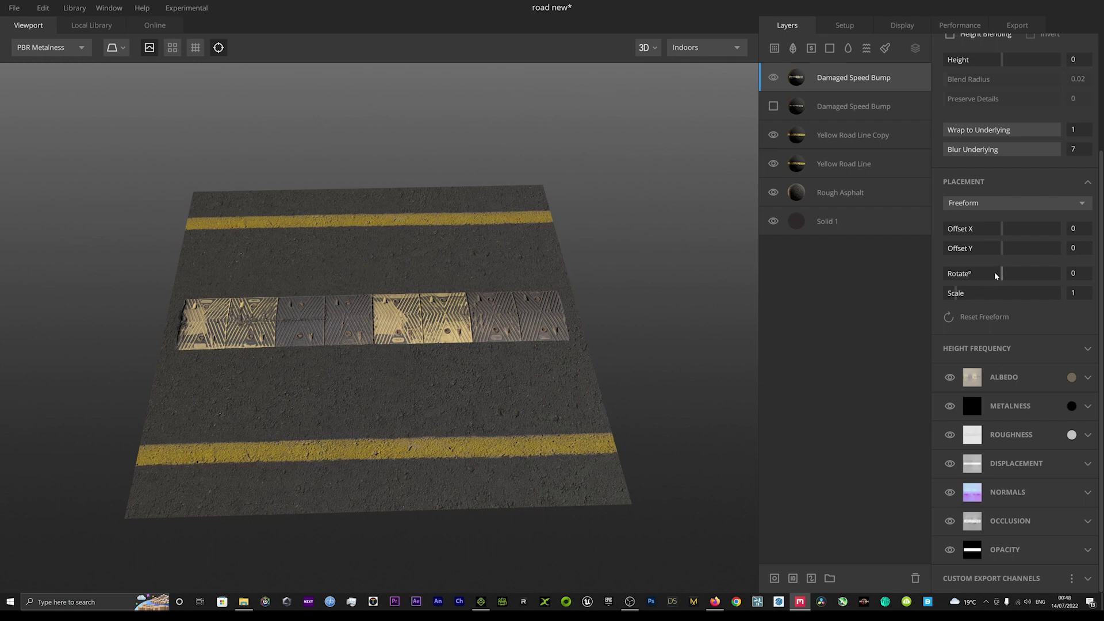
- Set the new speed bump to Rotate 91.34, Scale 0.677 and Offset X 0.174
left_click_drag(1001, 273, 1030, 279)
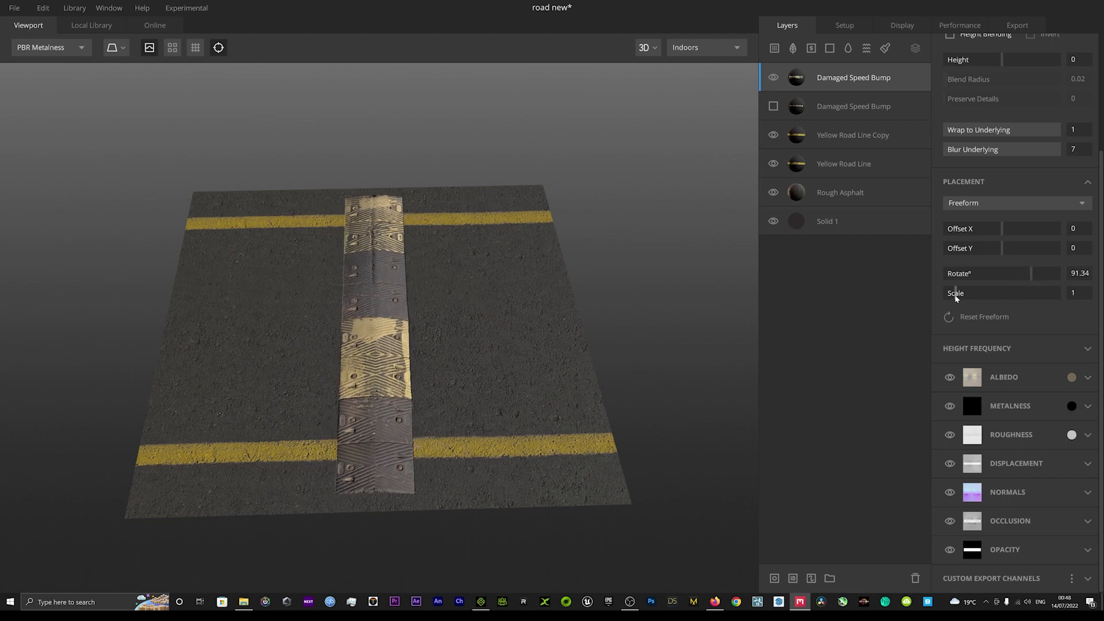
left_click_drag(956, 297, 953, 297)
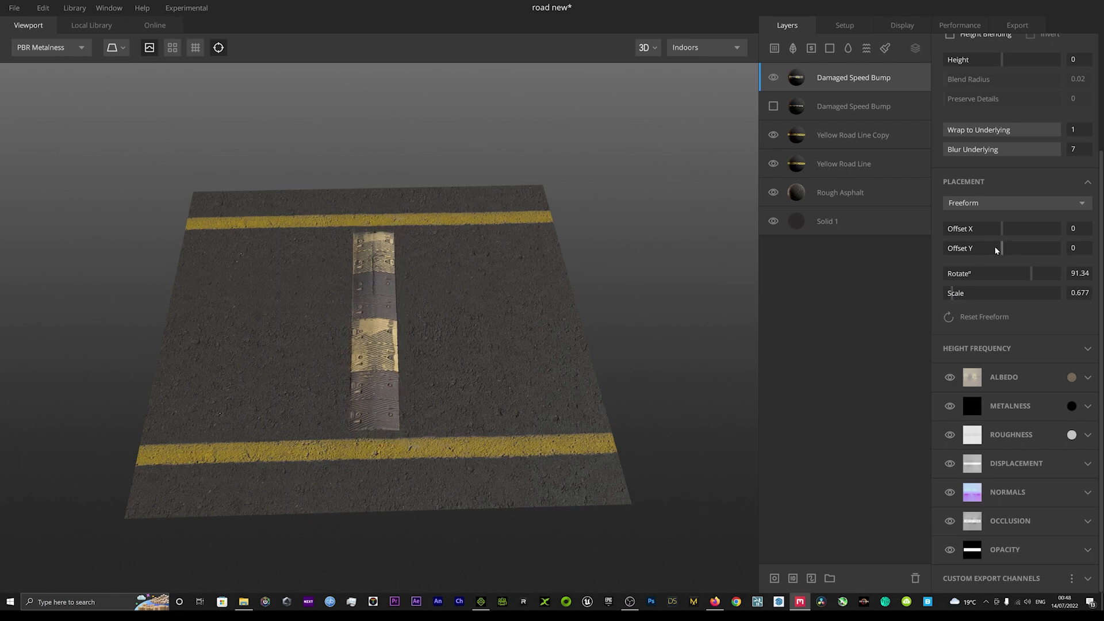
left_click_drag(1004, 234, 1011, 230)
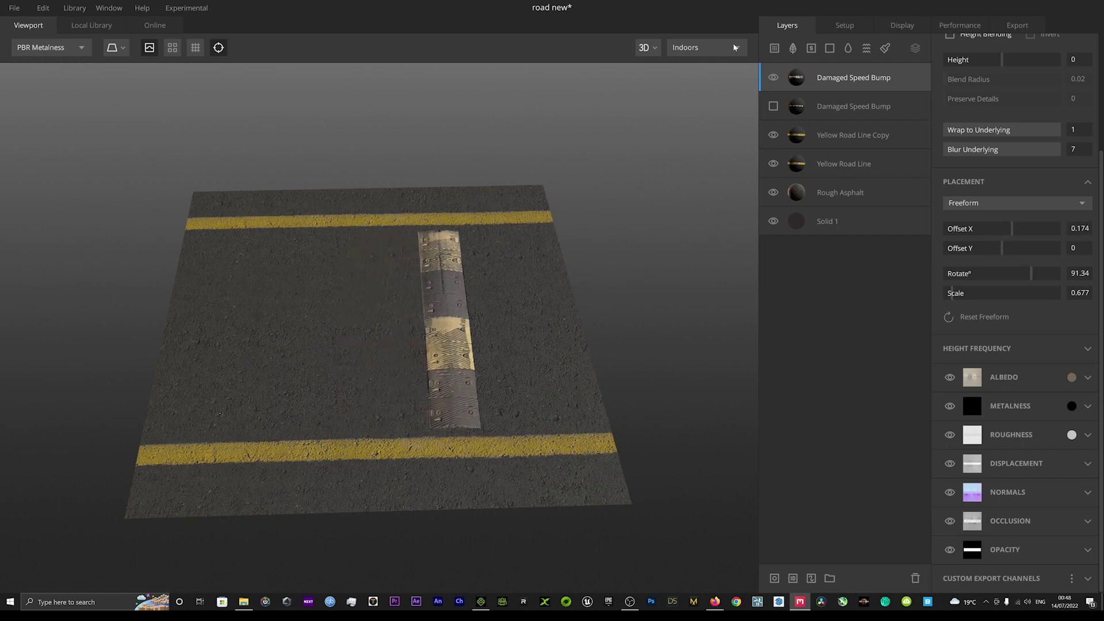
- Add the Asphalt Crack decal from the Local Library atlas grid as a new top layer
left_click(792, 48)
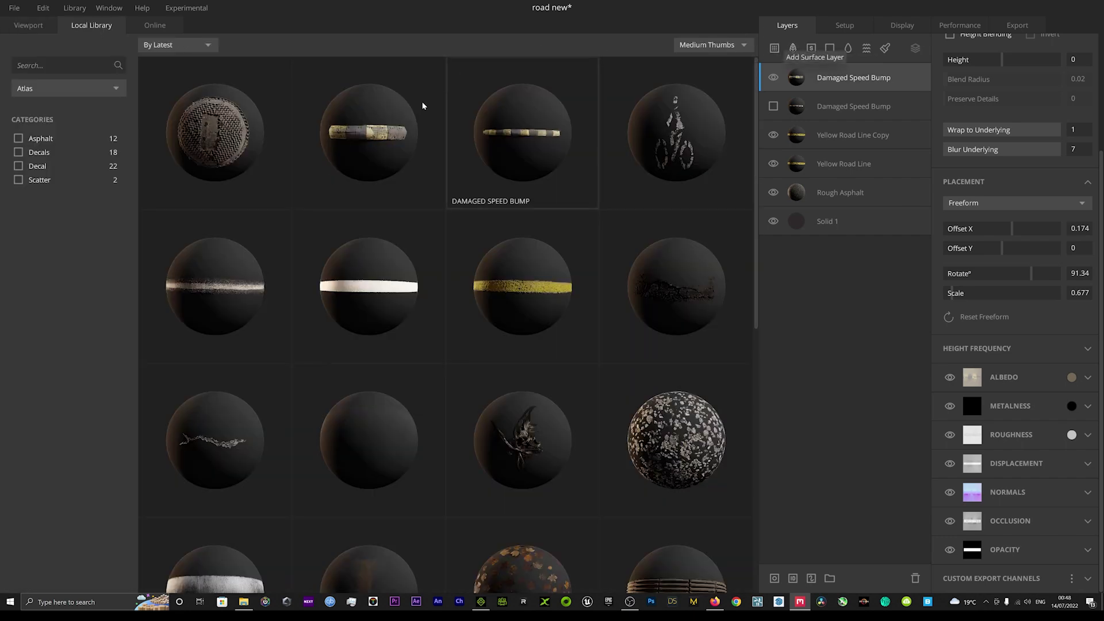
scroll(377, 282, "down", 5)
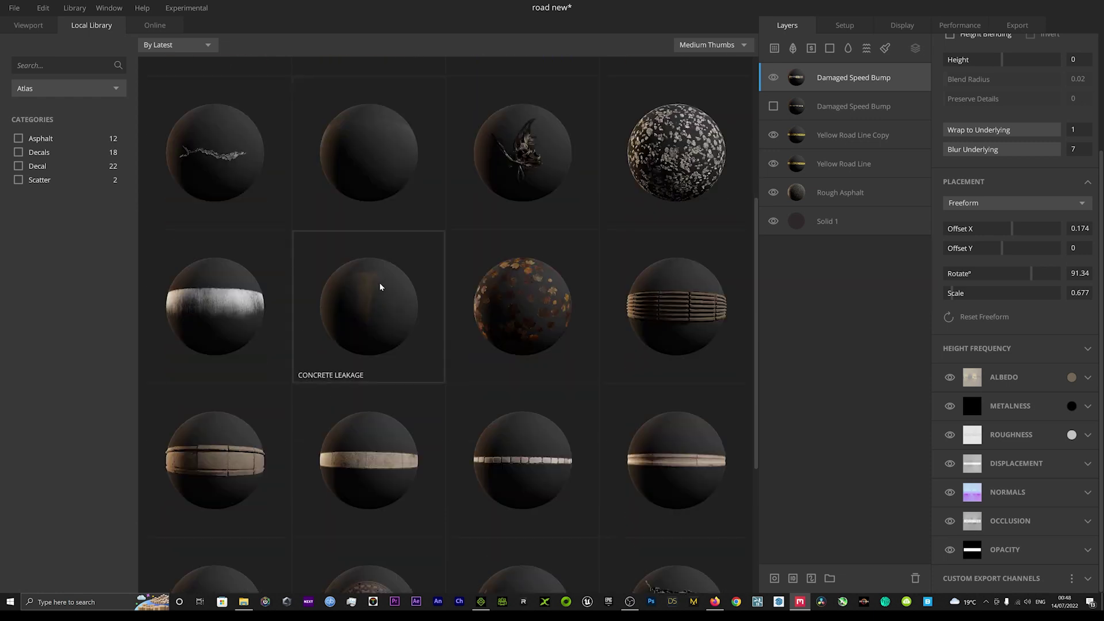
scroll(338, 190, "up", 1)
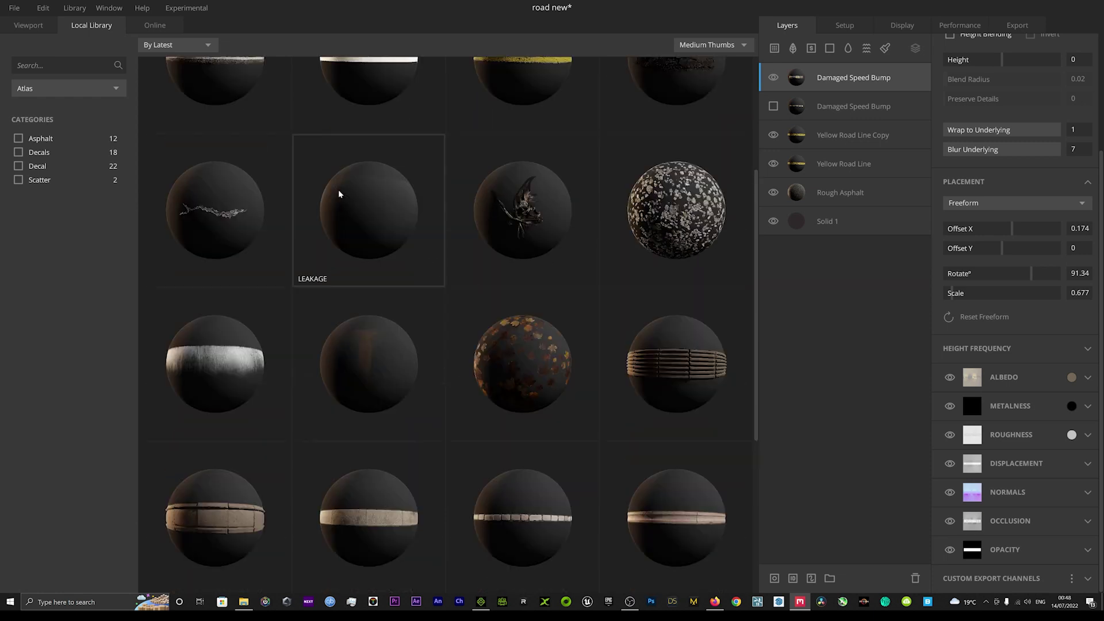
left_click(222, 209)
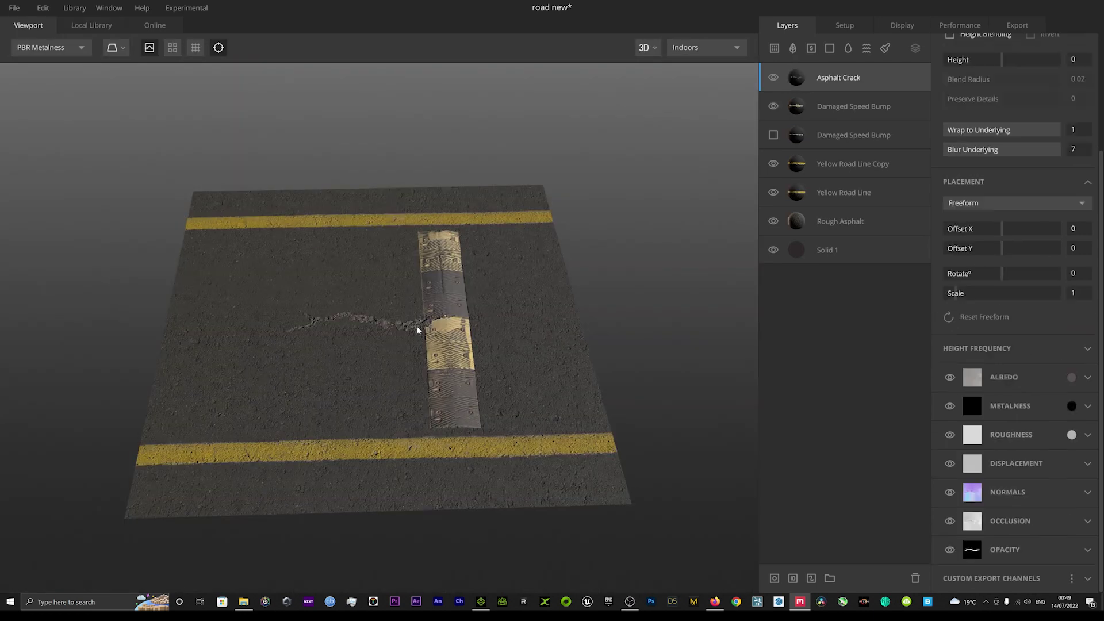
scroll(417, 330, "up", 5)
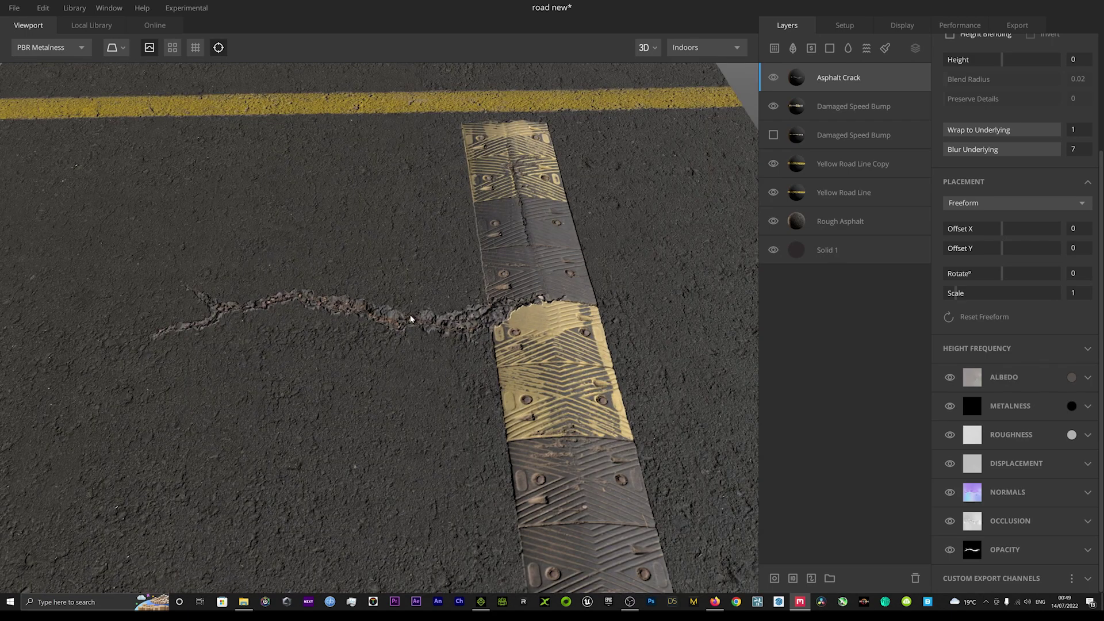
scroll(411, 318, "down", 5)
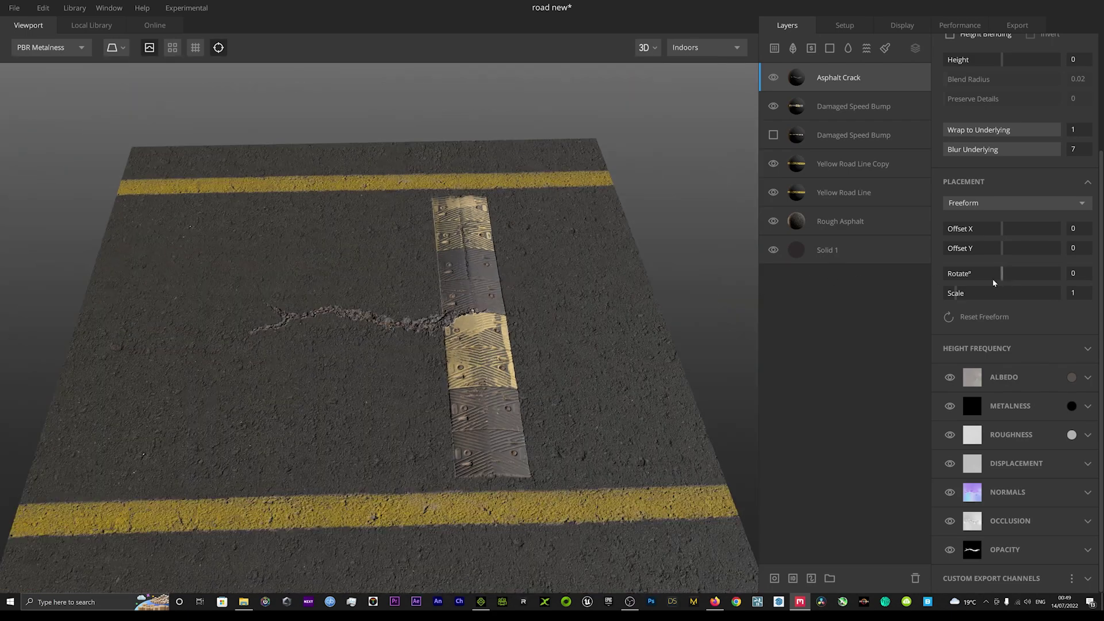
- Offset the asphalt crack to X -0.09, Y -0.08, rotate it 61.79, and set Blur Underlying 1
left_click_drag(1002, 250, 997, 232)
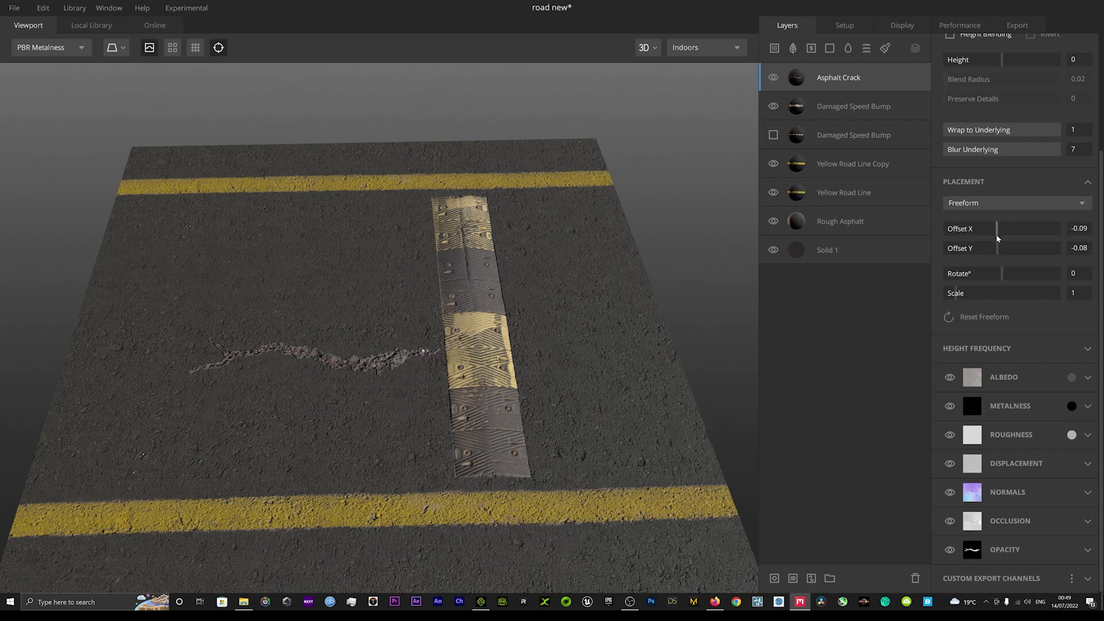
left_click_drag(998, 273, 1013, 275)
scroll(307, 329, "down", 3)
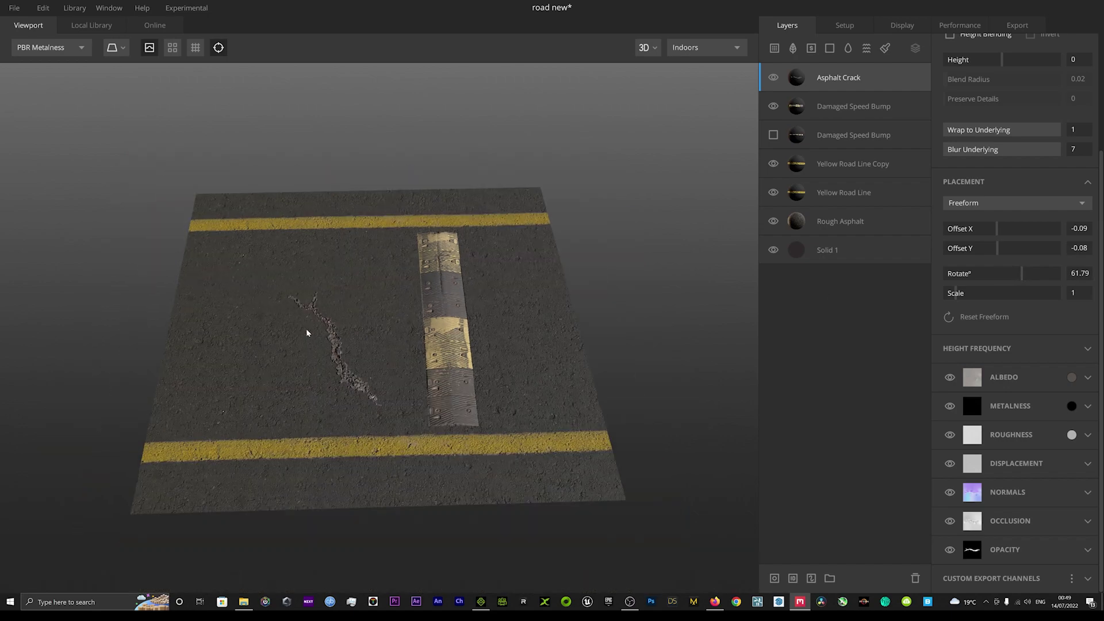
scroll(323, 376, "up", 5)
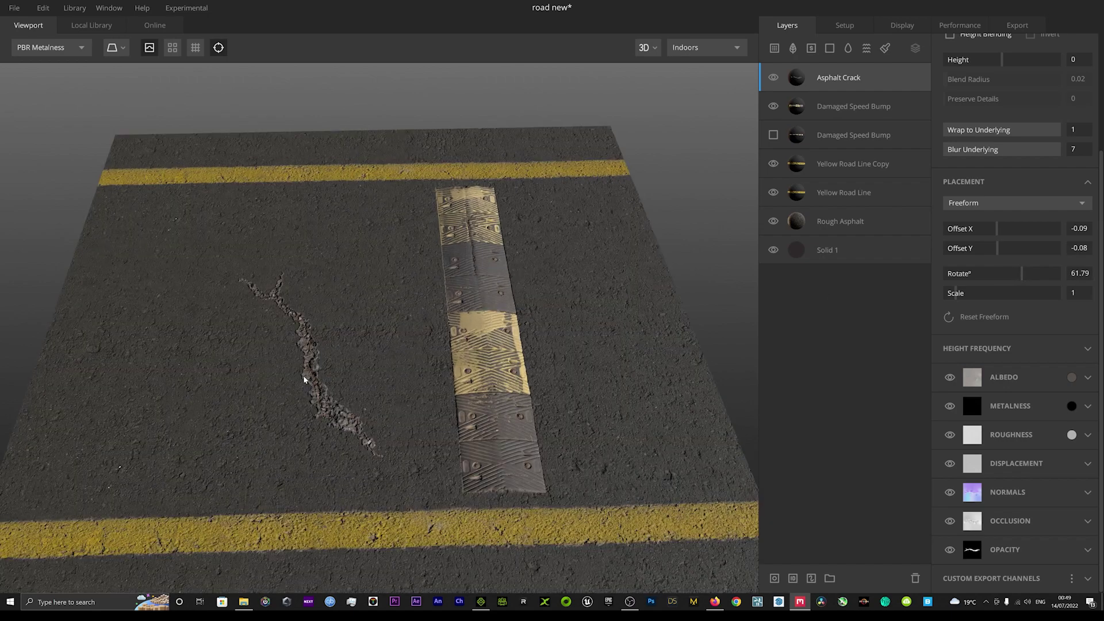
scroll(281, 360, "down", 3)
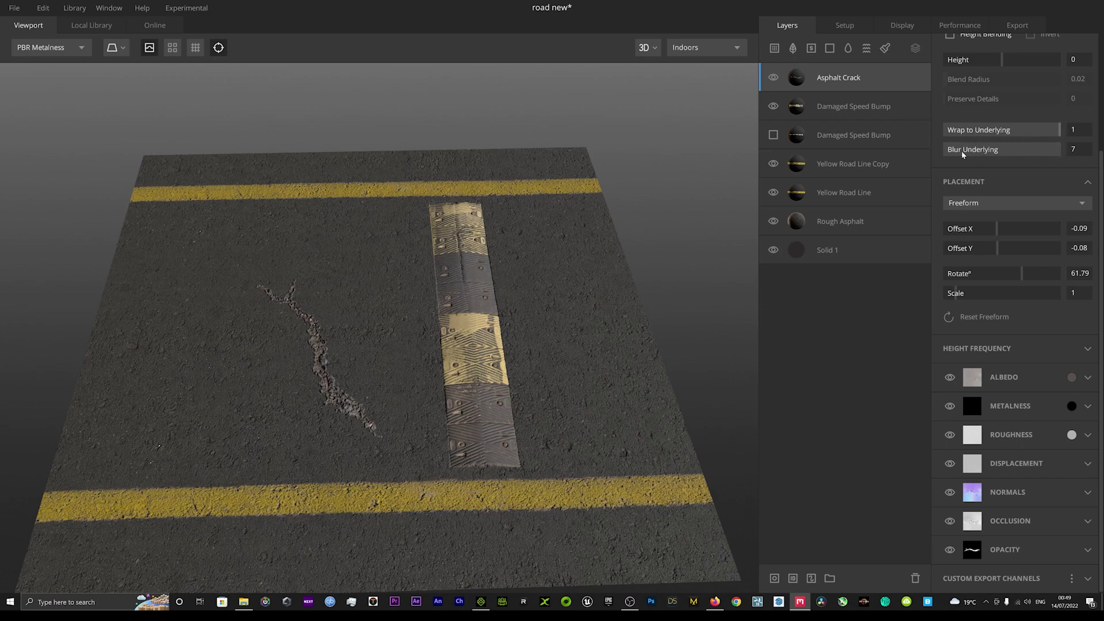
scroll(331, 353, "up", 3)
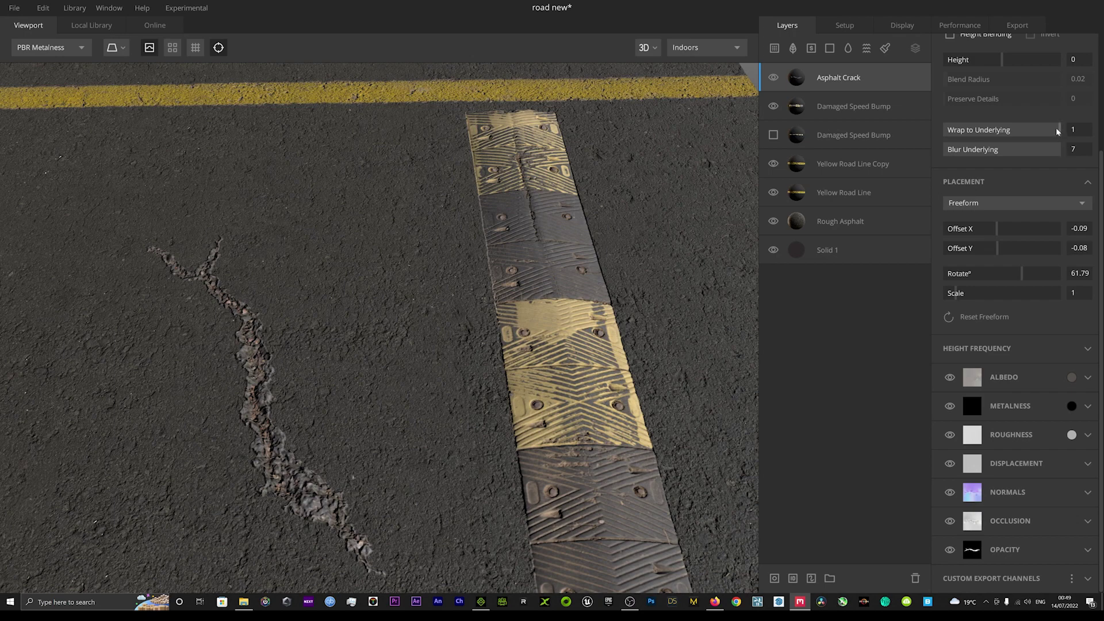
left_click_drag(1061, 131, 964, 153)
- Test crack Height Blending with Blend Radius 0.726 and Preserve Details 2.463, then disable it
scroll(974, 172, "up", 3)
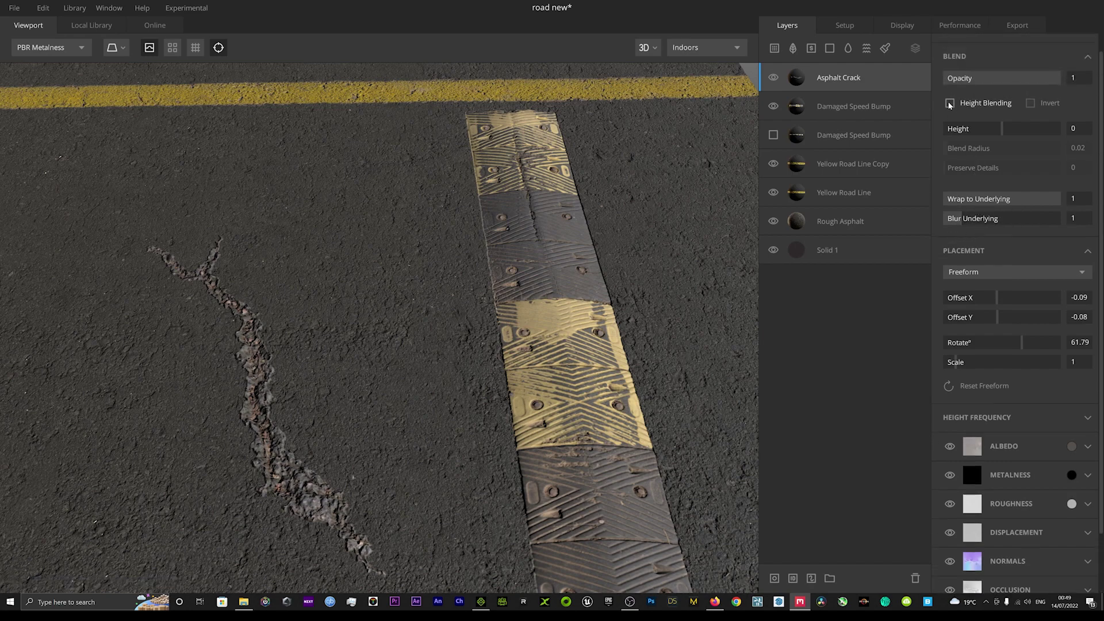
left_click(950, 104)
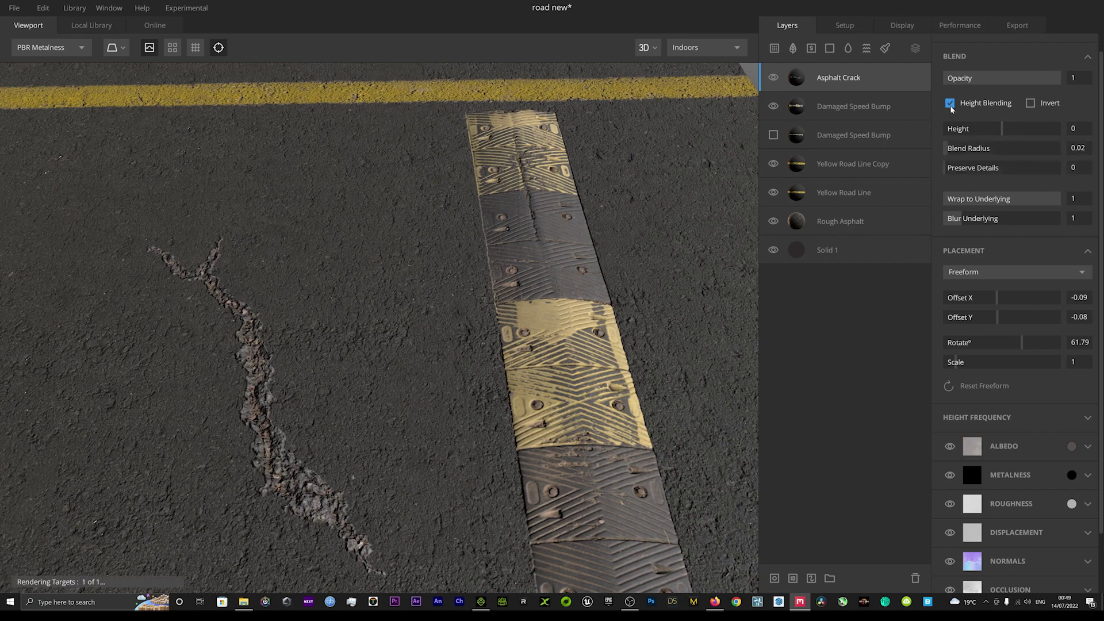
mouse_move(1002, 130)
left_mouse_down()
mouse_move(1032, 128)
mouse_move(1008, 128)
left_mouse_up()
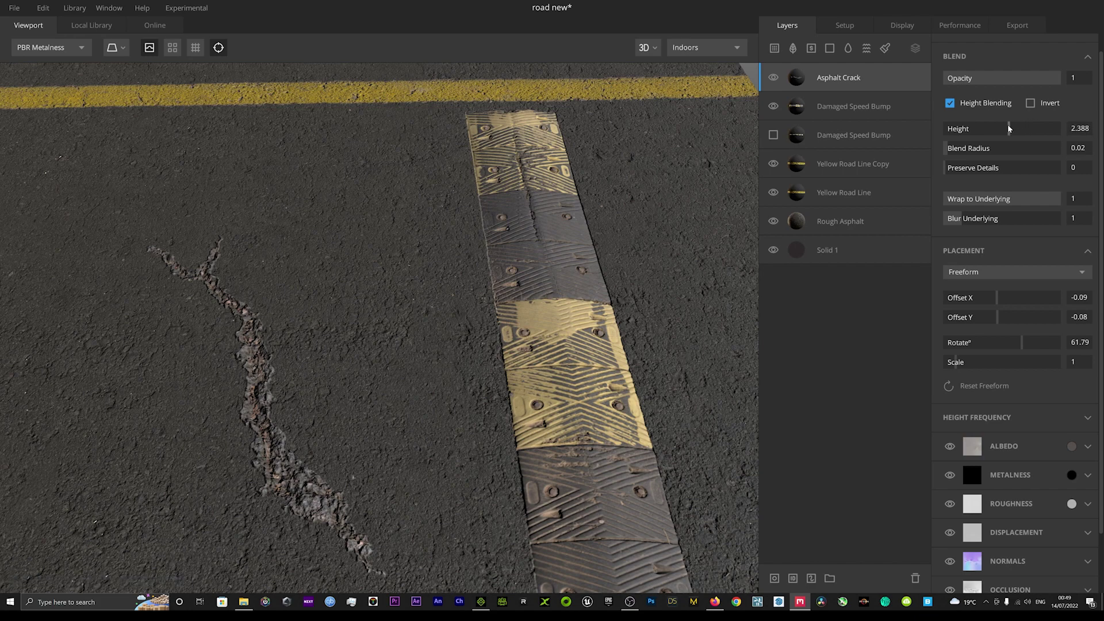
left_click(950, 103)
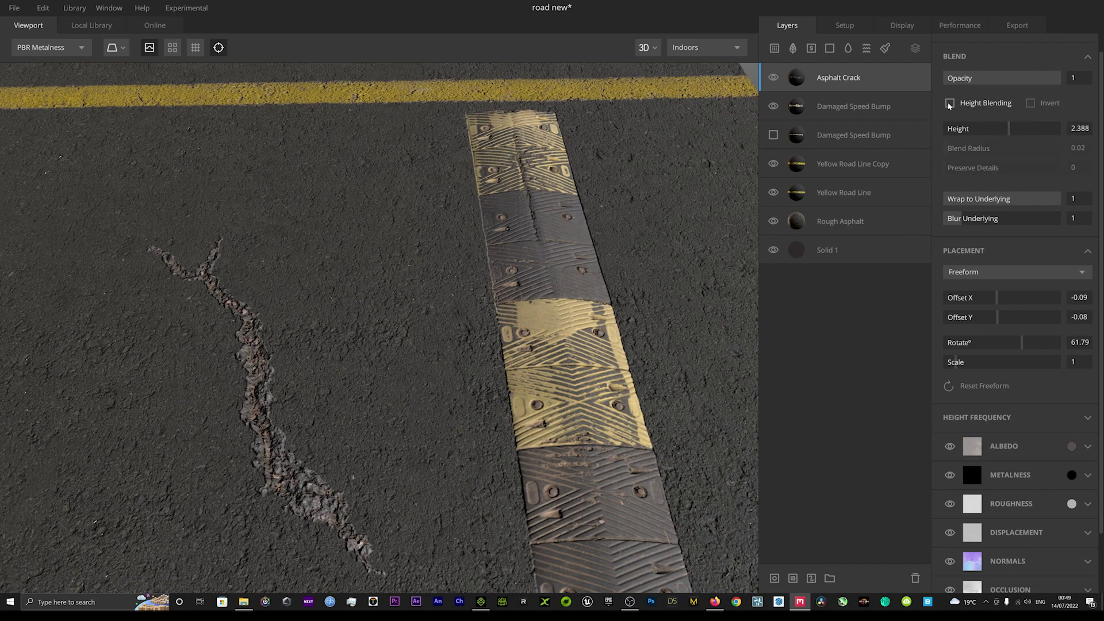
left_click(950, 104)
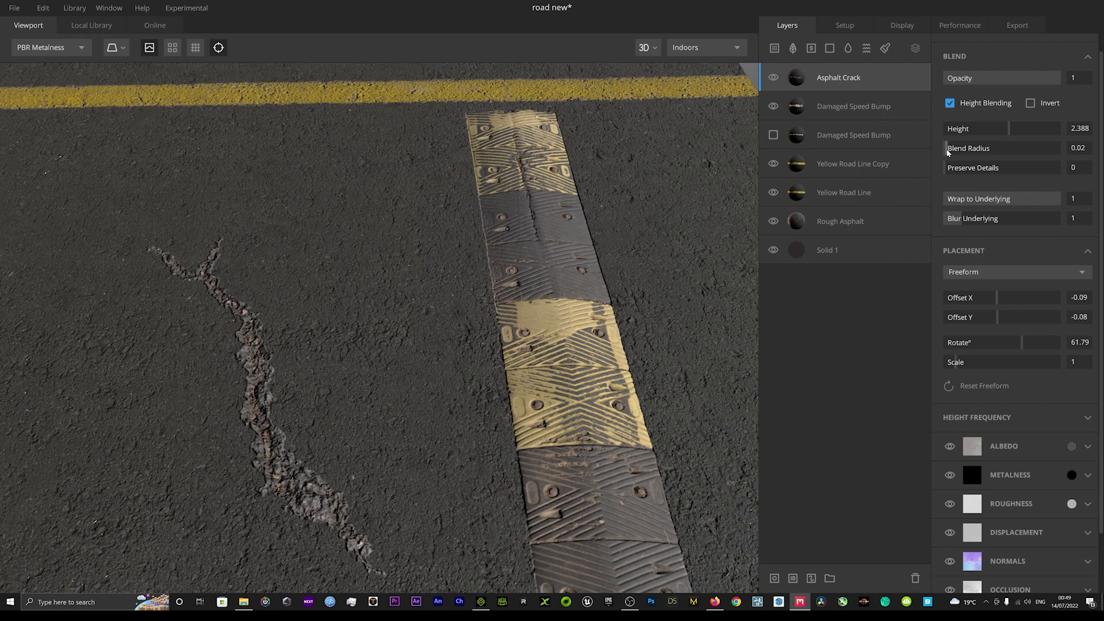
mouse_move(968, 148)
left_mouse_down()
mouse_move(1030, 150)
mouse_move(993, 168)
mouse_move(955, 162)
left_mouse_up()
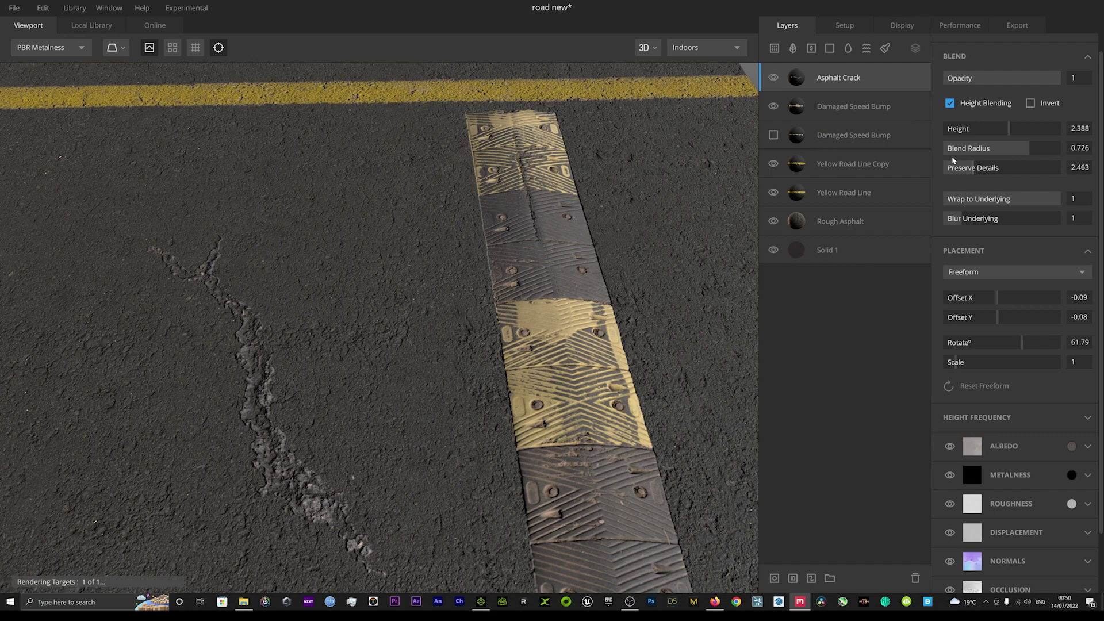
left_click(950, 103)
scroll(999, 217, "down", 2)
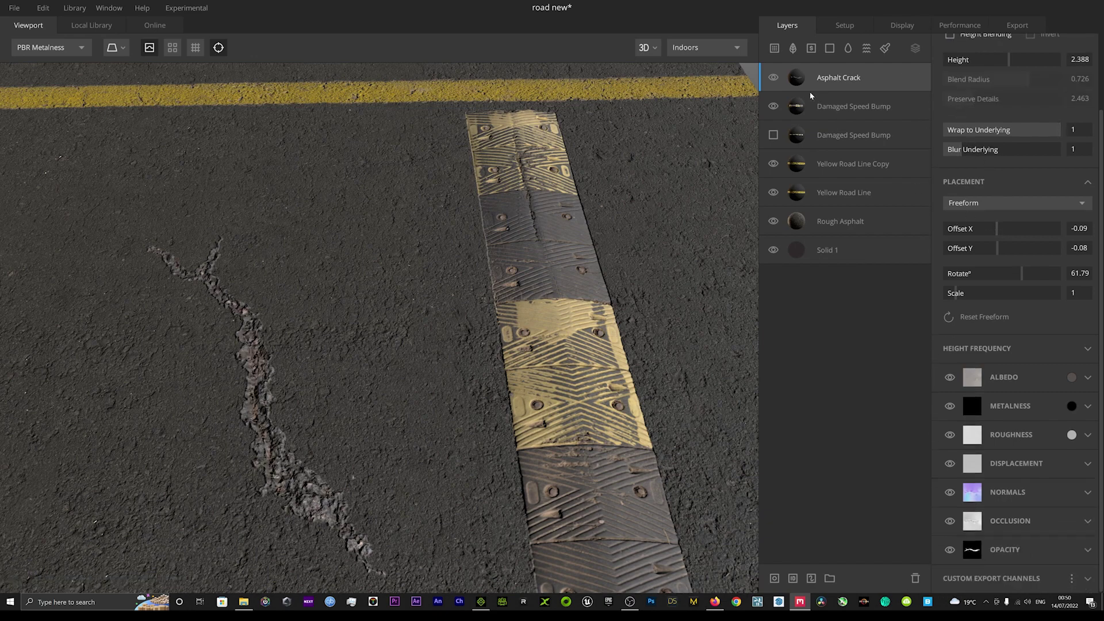
scroll(617, 229, "down", 6)
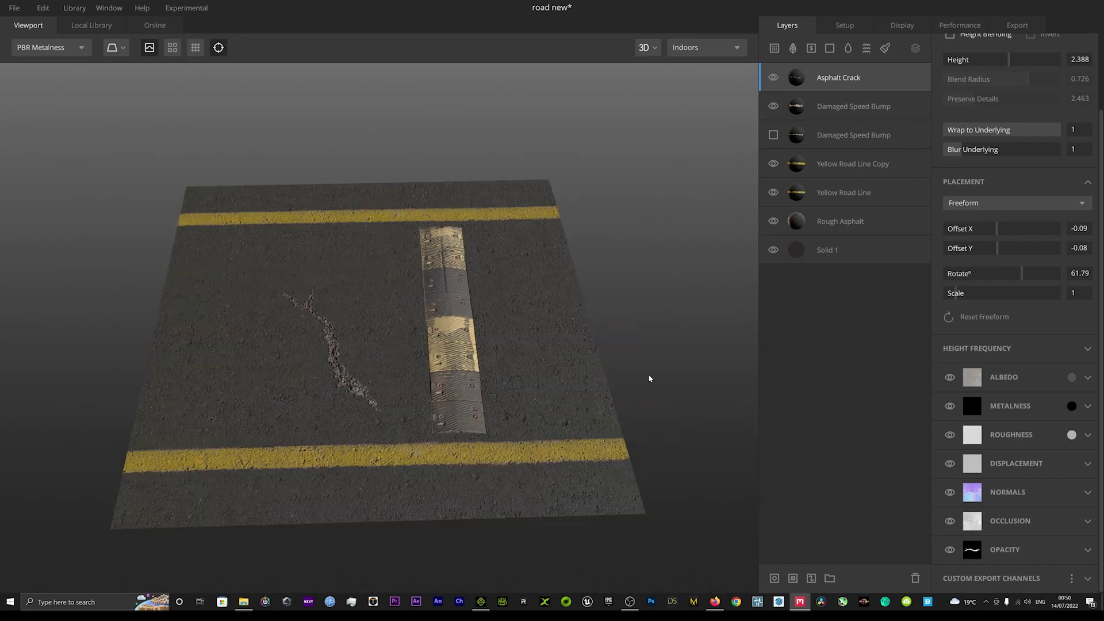
- Add the Asphalt Pothole decal at Scale 0.503 with Offset X 0.363 and Y 0.199
left_click(792, 51)
scroll(476, 275, "down", 3)
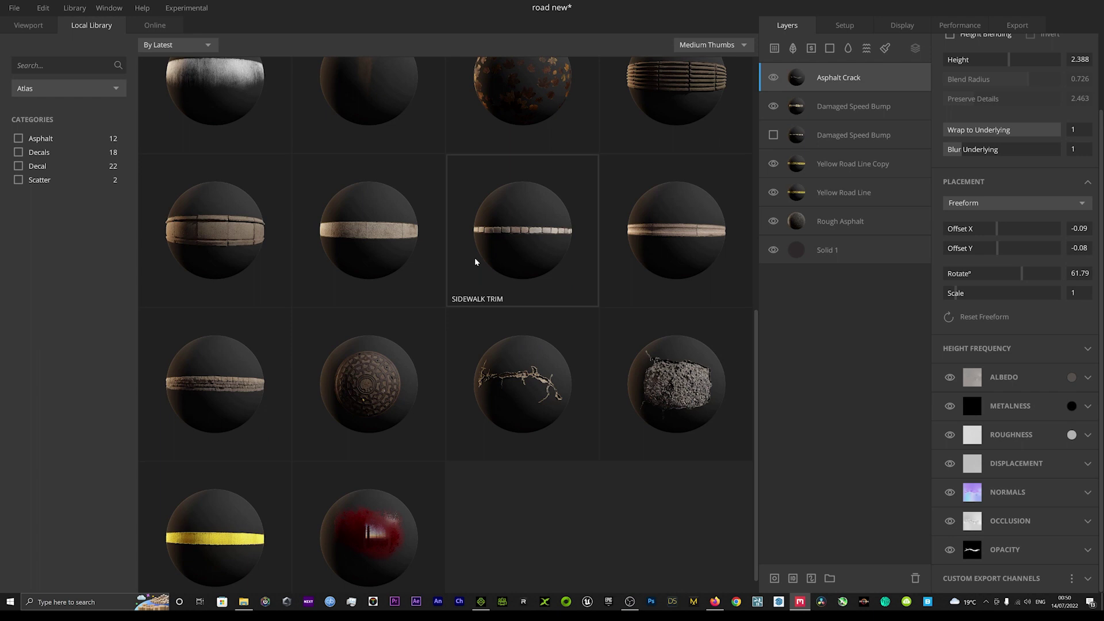
scroll(475, 257, "down", 1)
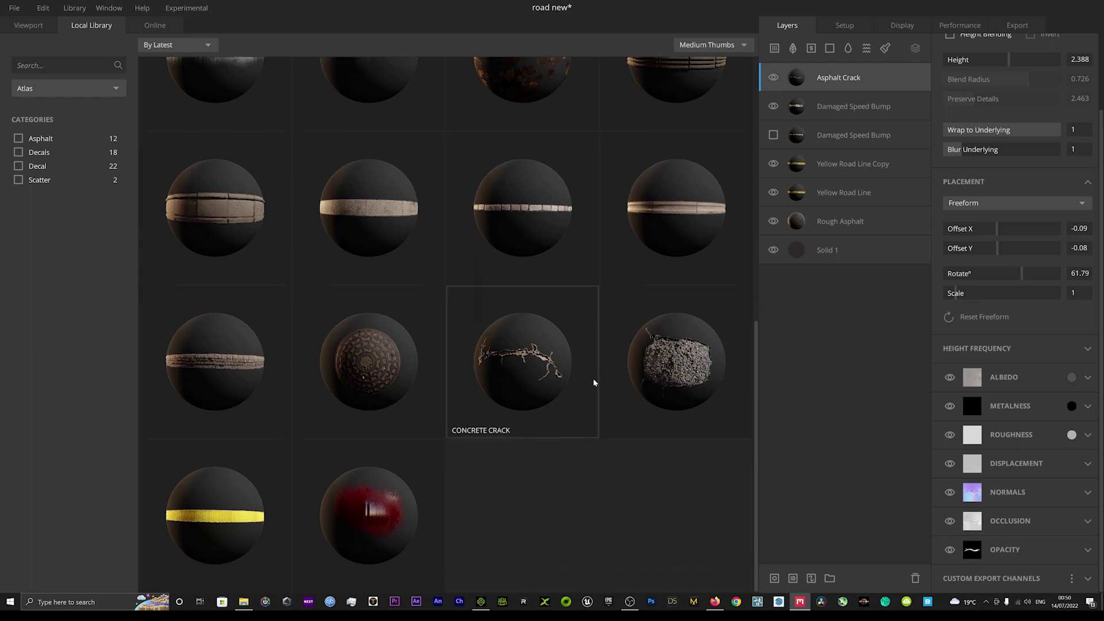
left_click(674, 349)
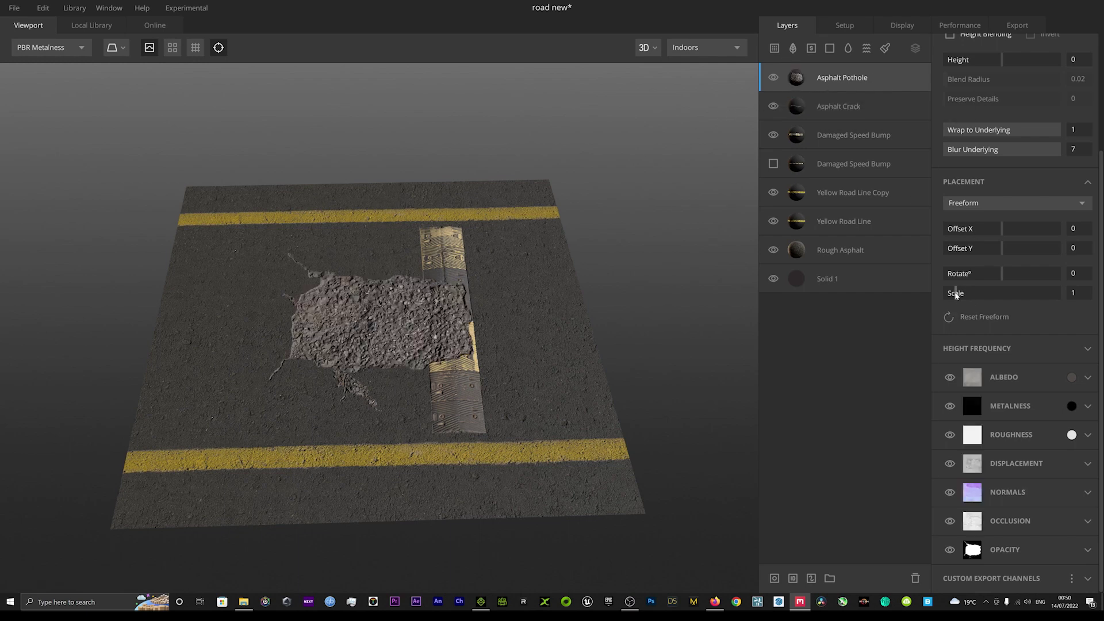
left_click_drag(955, 292, 948, 293)
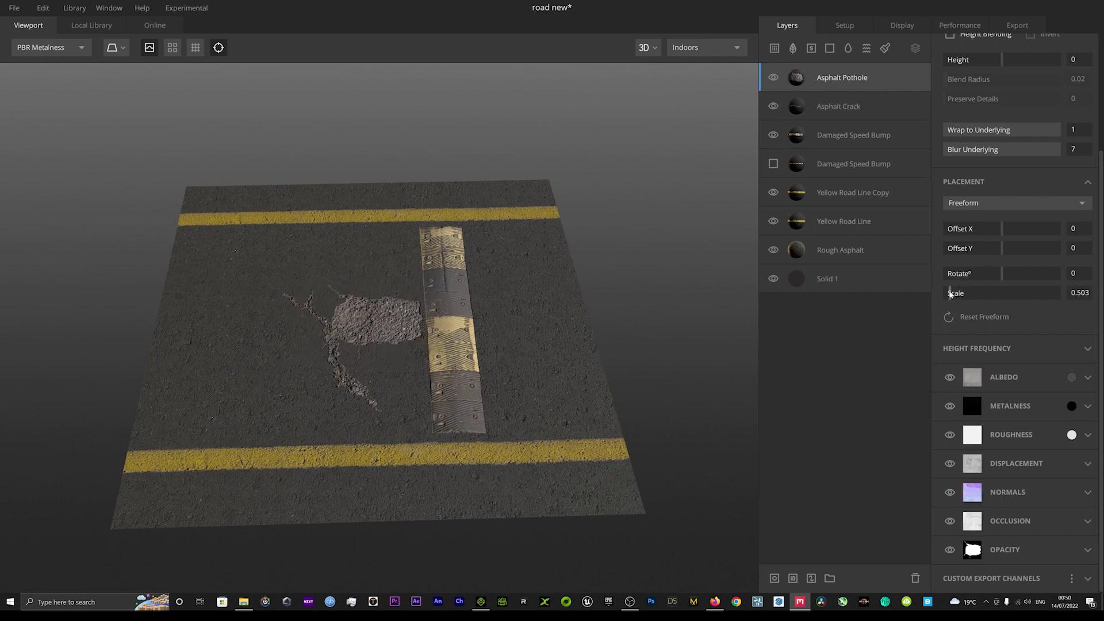
left_click_drag(999, 247, 1024, 233)
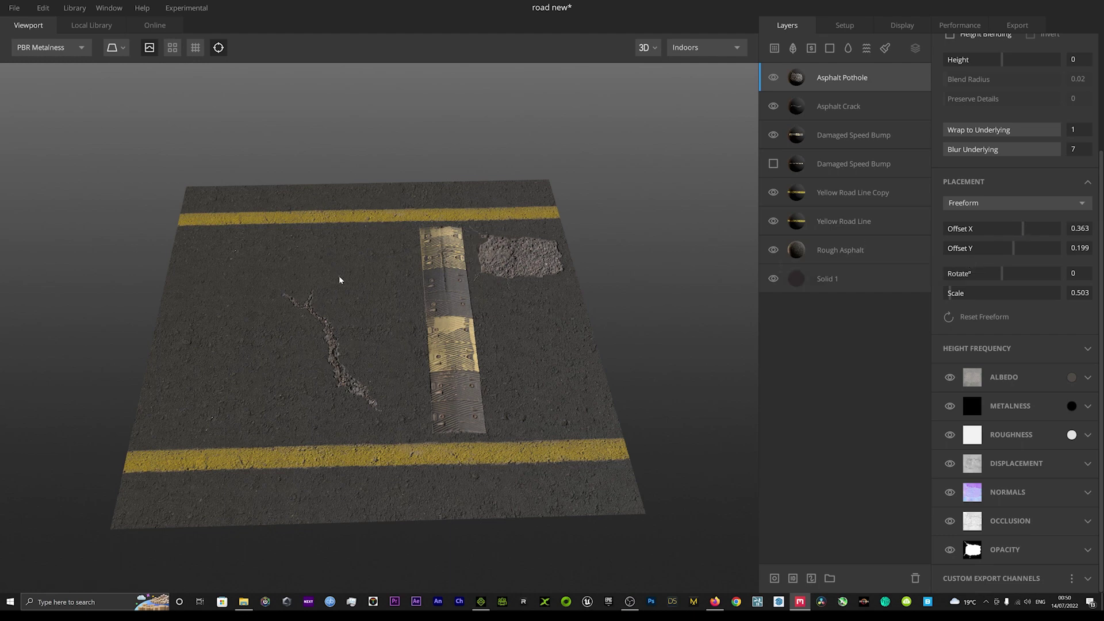
- Add the Sidewalk Trim atlas tiling on X only at Offset Y 0.498 to line both road edges
left_click(92, 26)
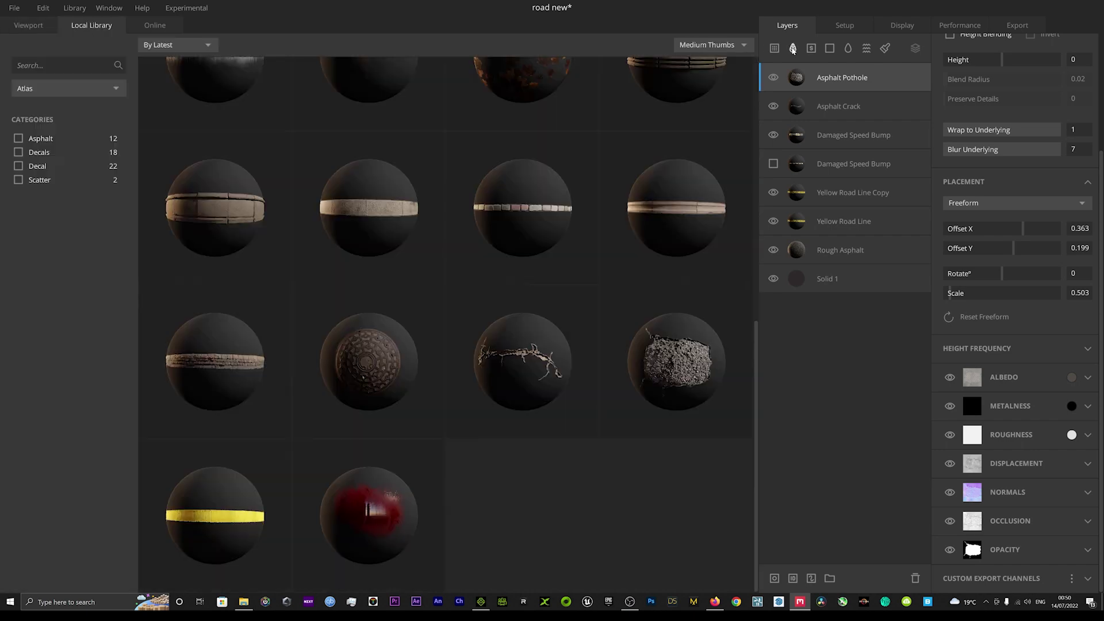
scroll(333, 233, "up", 1)
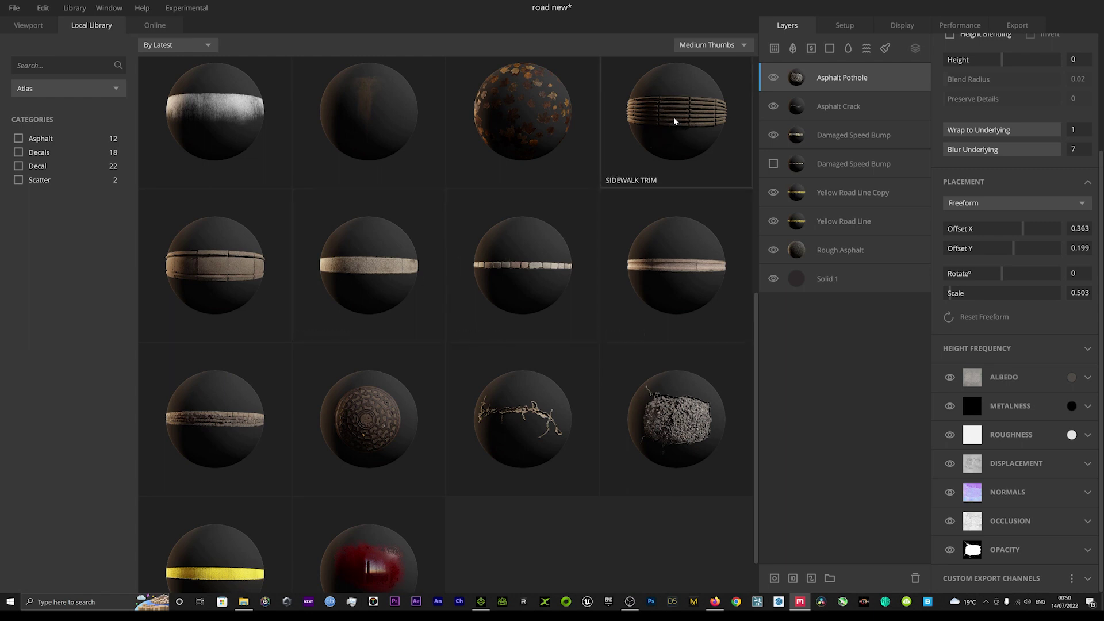
double_click(380, 271)
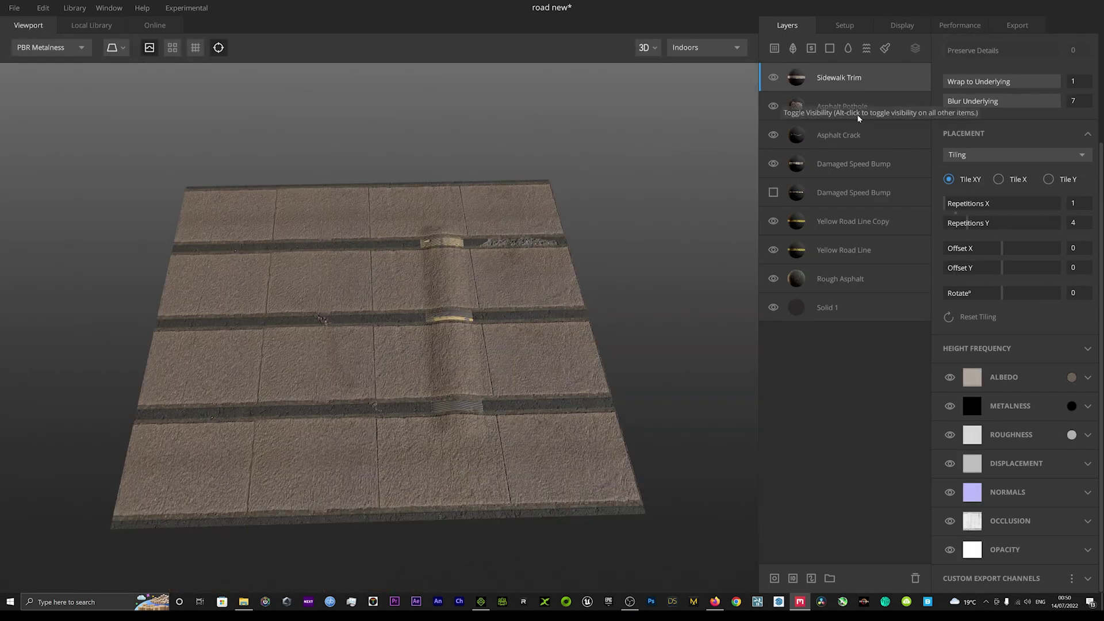
left_click(999, 180)
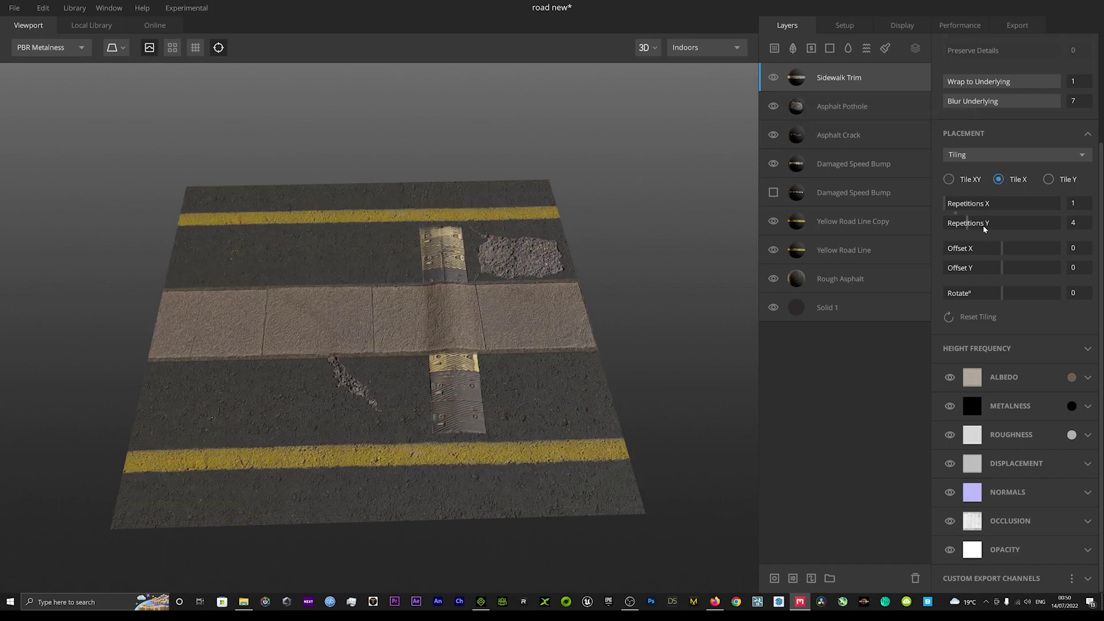
left_click_drag(1003, 267, 1032, 269)
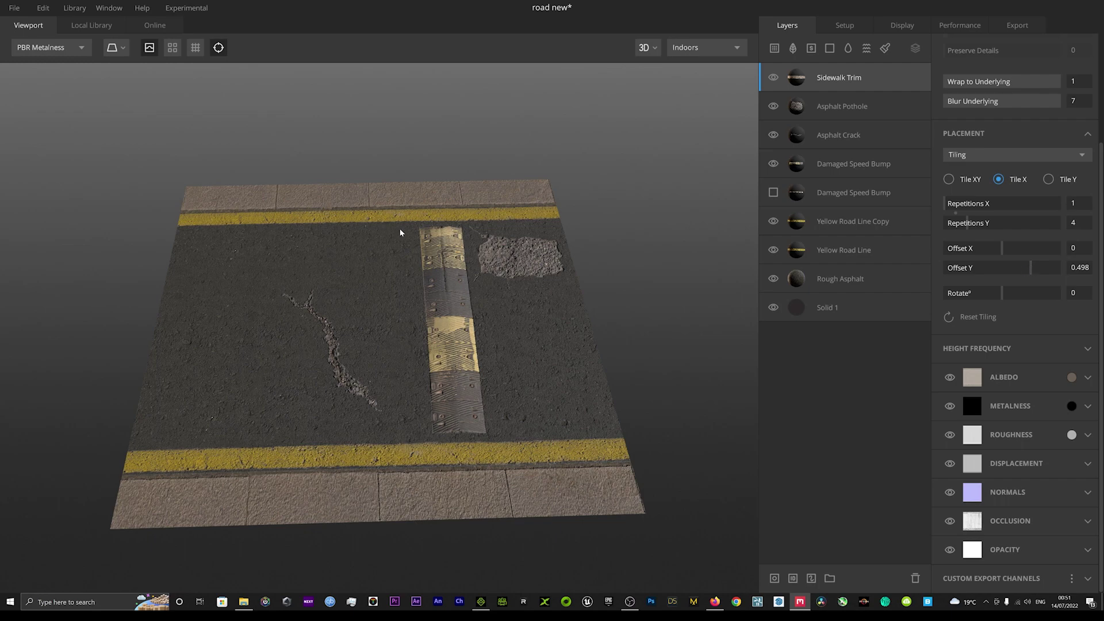
scroll(341, 325, "down", 3)
left_click_drag(457, 326, 320, 341)
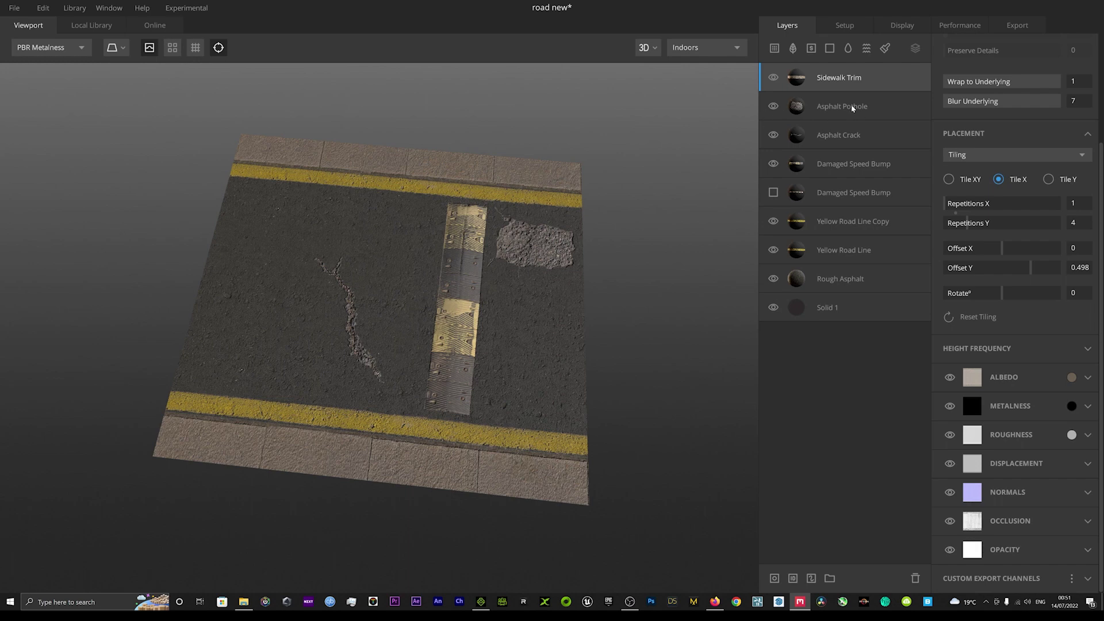
- Add a 2048 px paint mask to the Asphalt Pothole layer
left_click(829, 108)
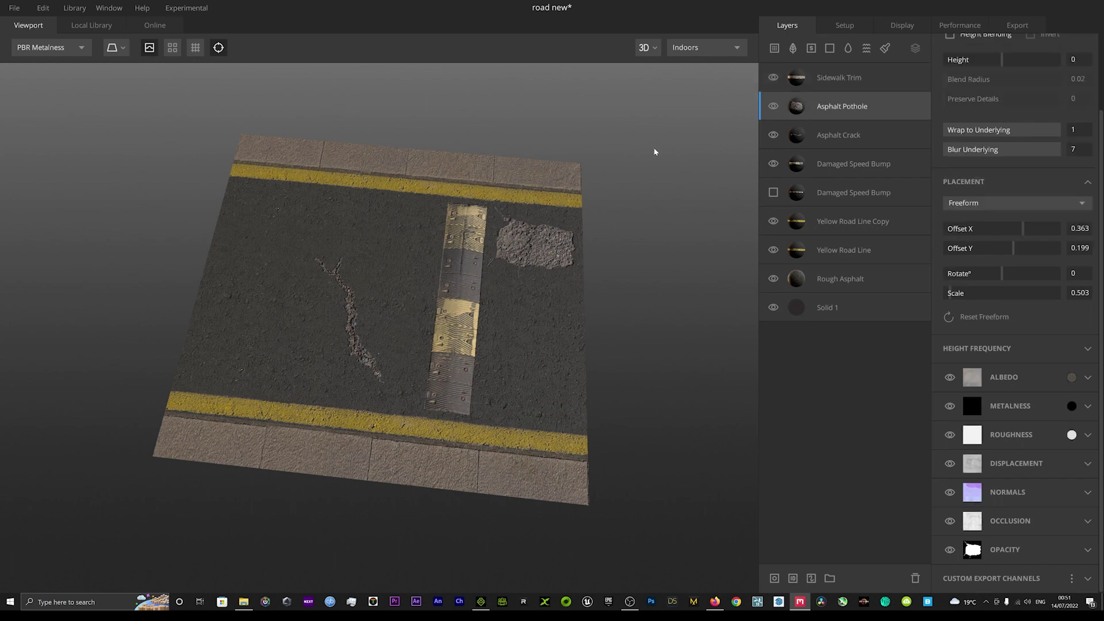
right_click(842, 107)
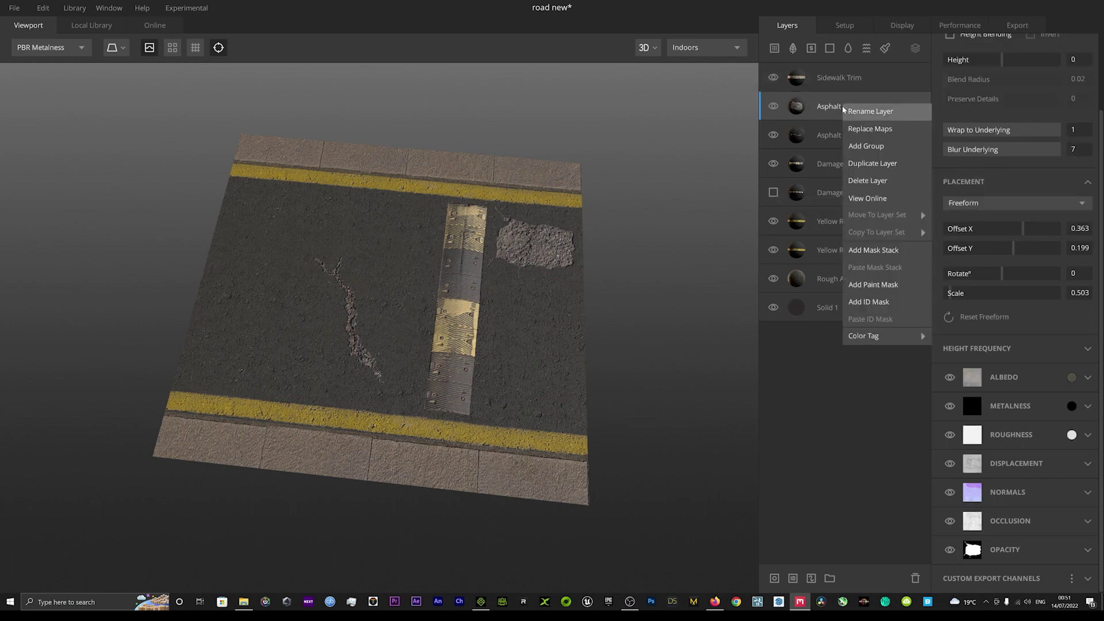
left_click(864, 286)
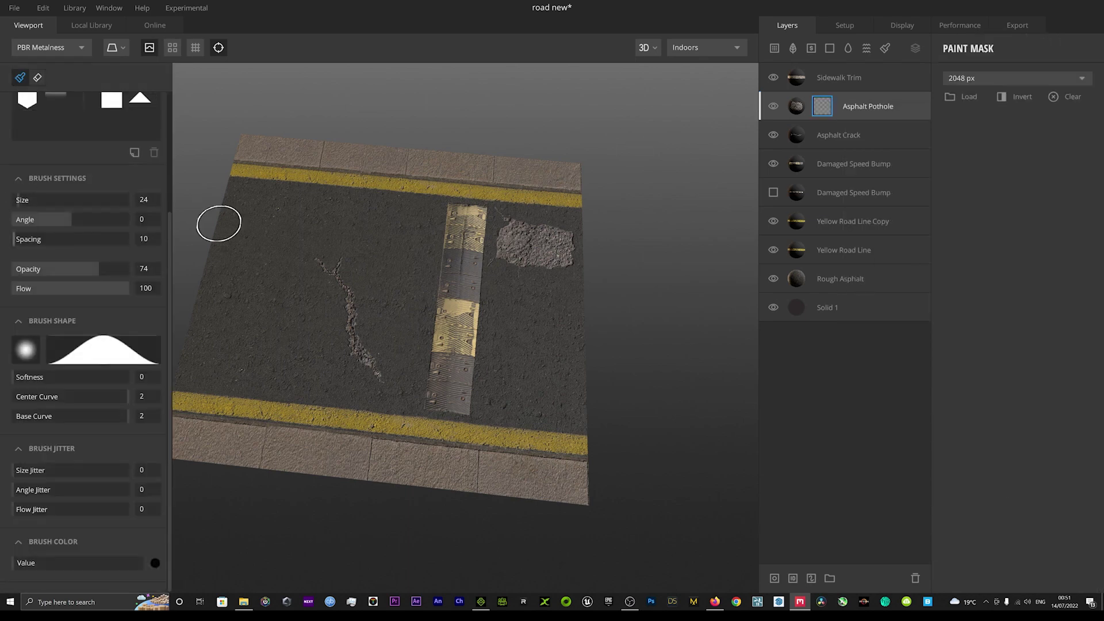
- Brush away the pothole's upper part and soften its lower edge on the mask
scroll(524, 242, "up", 5)
mouse_move(636, 222)
left_mouse_down("alt")
mouse_move(572, 230)
mouse_move(506, 299)
left_mouse_up("alt")
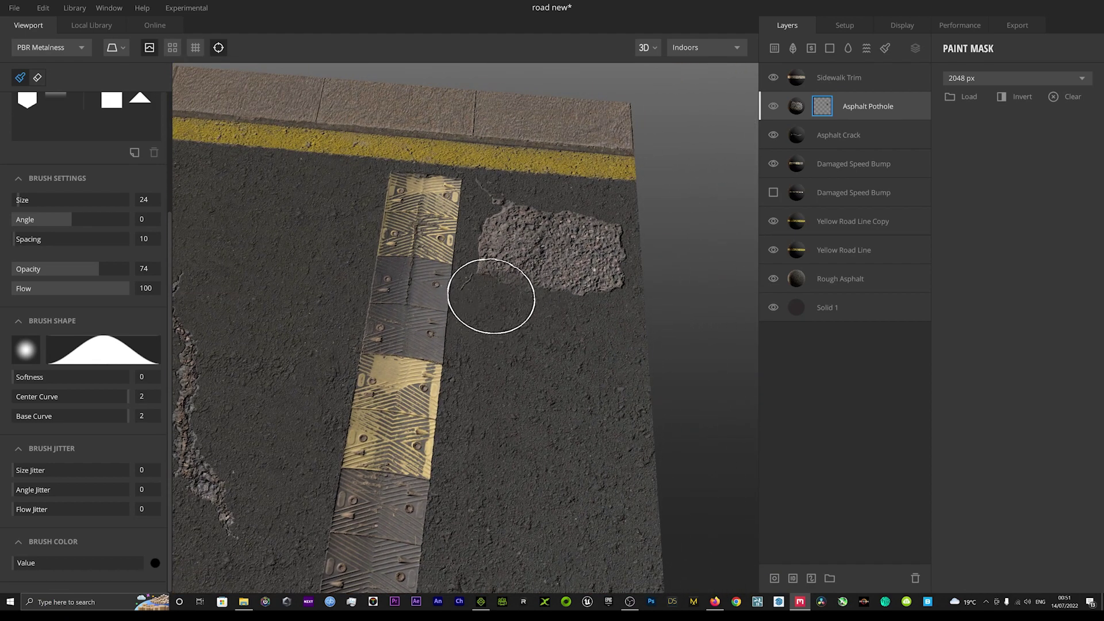
left_click_drag(542, 217, 544, 217)
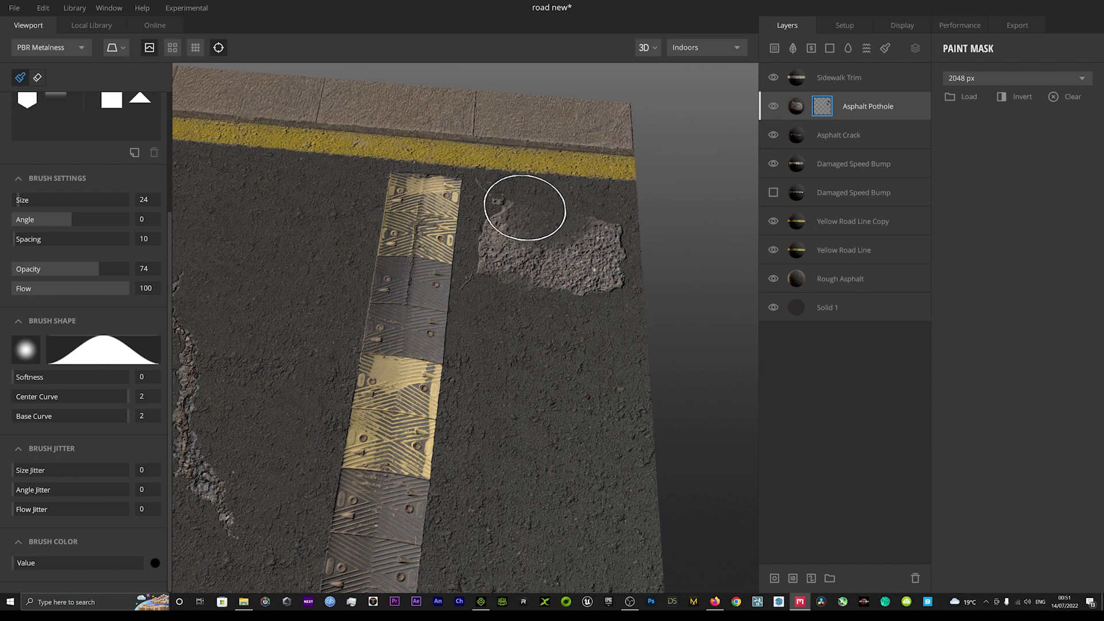
mouse_move(591, 289)
left_mouse_down()
mouse_move(592, 314)
mouse_move(576, 317)
mouse_move(569, 300)
mouse_move(587, 306)
mouse_move(574, 298)
mouse_move(575, 313)
mouse_move(648, 296)
mouse_move(606, 309)
mouse_move(620, 301)
mouse_move(599, 300)
left_mouse_up()
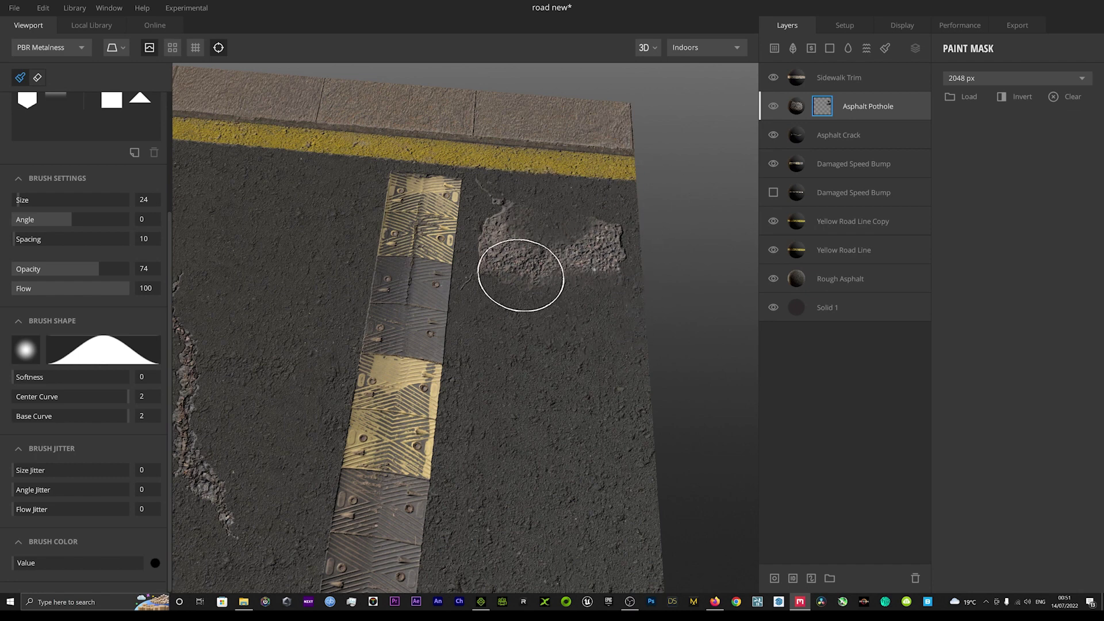
scroll(460, 294, "down", 3)
scroll(284, 356, "down", 2)
scroll(274, 368, "up", 3)
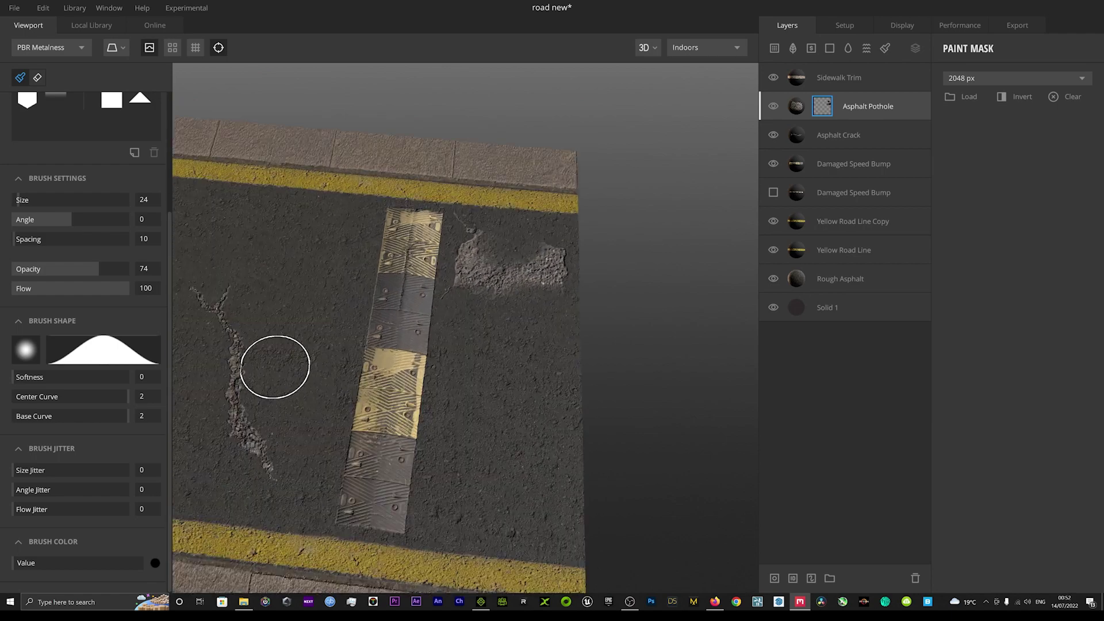
middle_click_drag(273, 365, 587, 341)
scroll(587, 340, "down", 3)
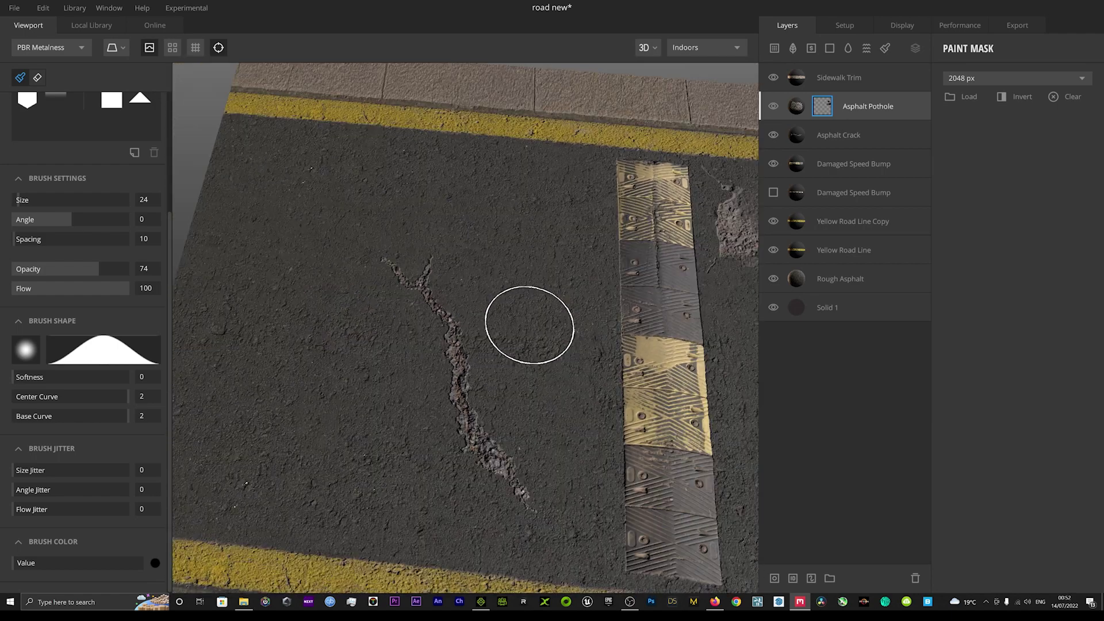
scroll(493, 292, "down", 1)
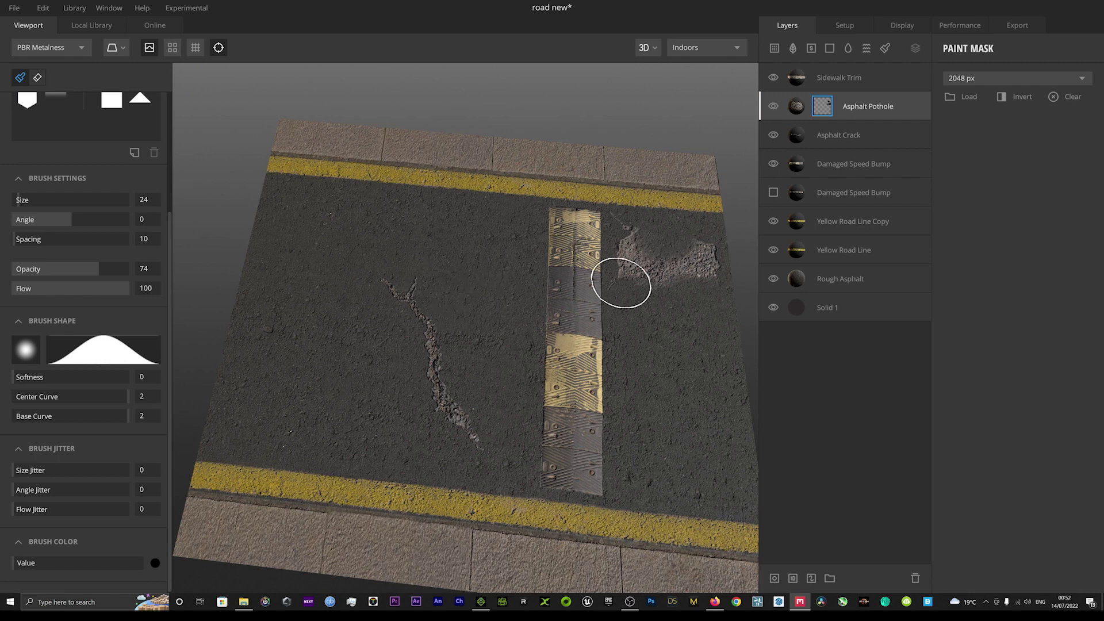
- Give the Asphalt Crack layer its own 2048 px paint mask
left_click(829, 134)
right_click(829, 135)
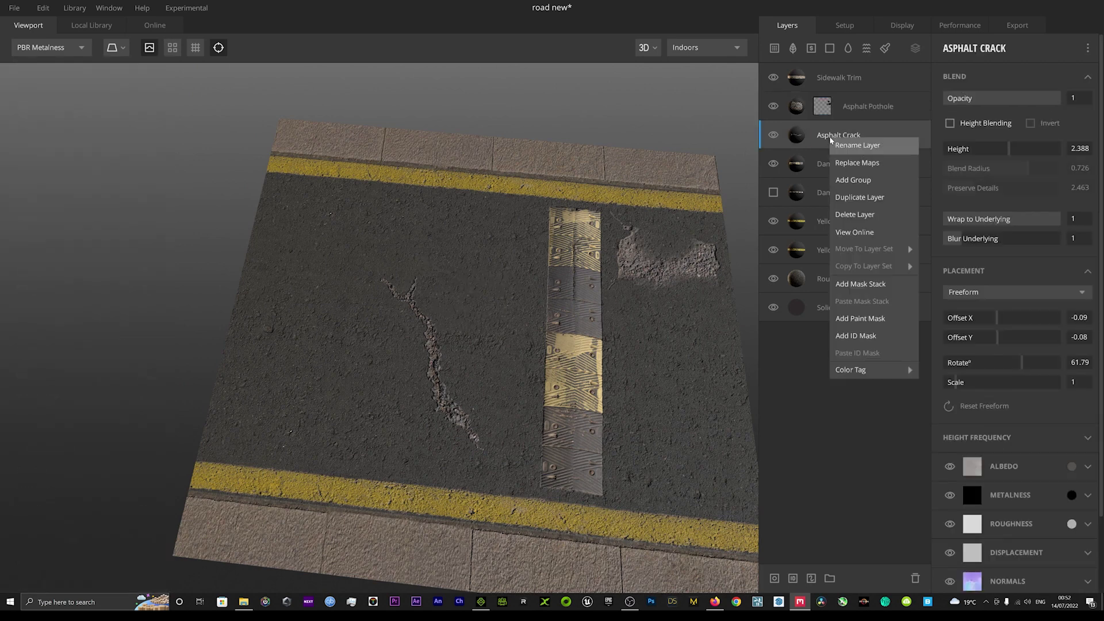
left_click(856, 319)
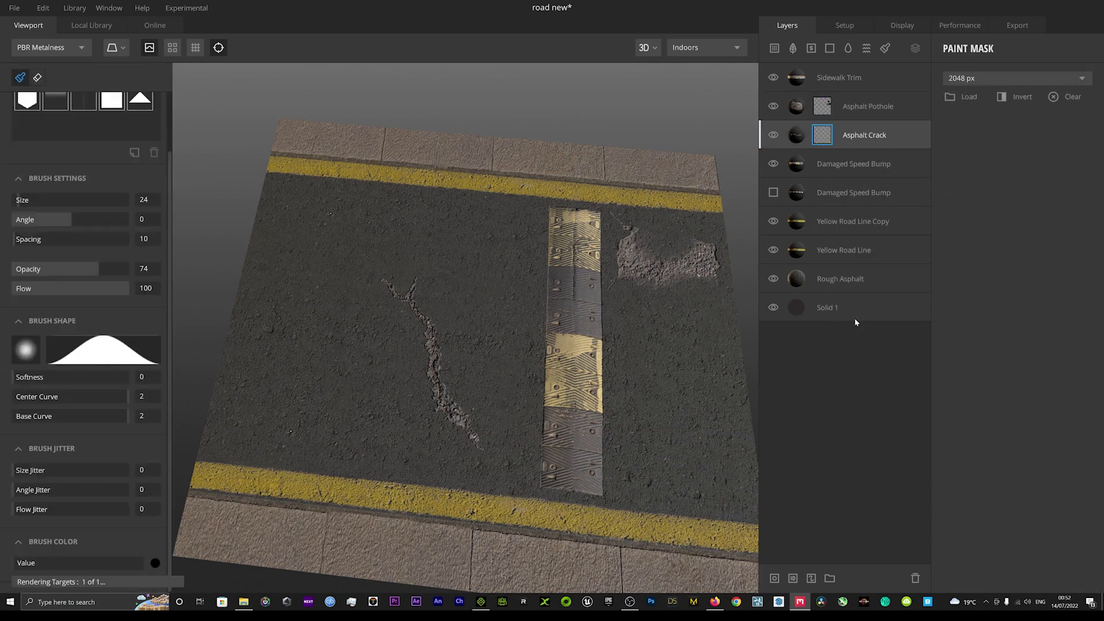
- Mask out the crack's upper forked branch and its bottom tail
mouse_move(411, 288)
left_mouse_down()
mouse_move(395, 271)
mouse_move(419, 285)
mouse_move(387, 284)
mouse_move(430, 278)
mouse_move(419, 271)
left_mouse_up()
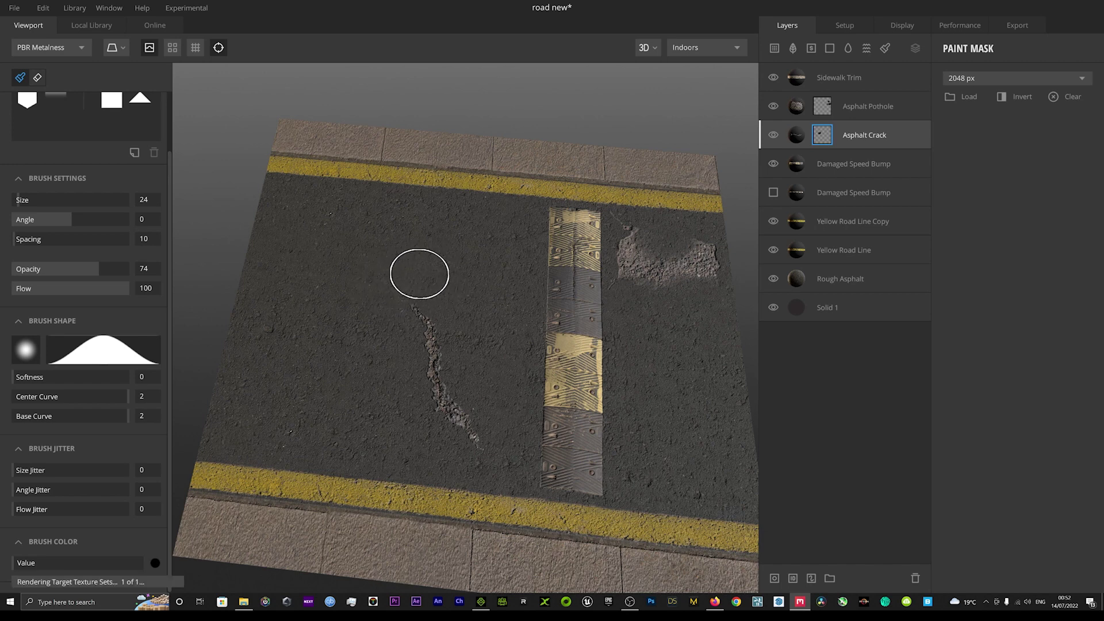
mouse_move(474, 381)
left_mouse_down()
mouse_move(494, 432)
mouse_move(499, 420)
mouse_move(495, 402)
mouse_move(490, 452)
mouse_move(482, 439)
mouse_move(489, 466)
mouse_move(495, 418)
left_mouse_up()
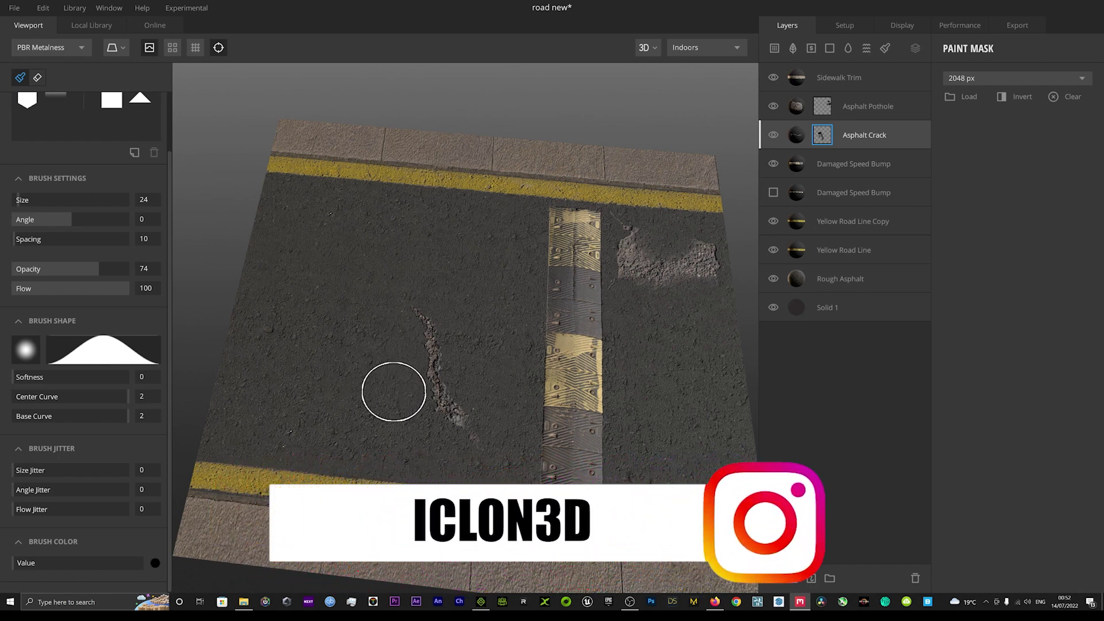
scroll(451, 349, "down", 2)
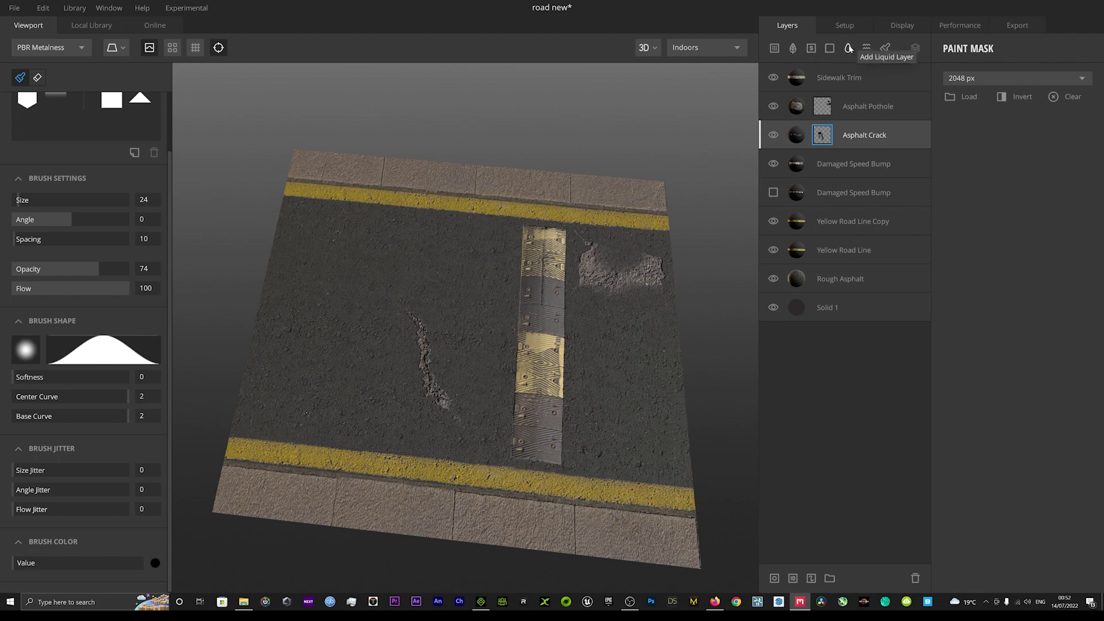
- Add a liquid layer and place Liquid 1 just below the Asphalt Crack layer
left_click(849, 48)
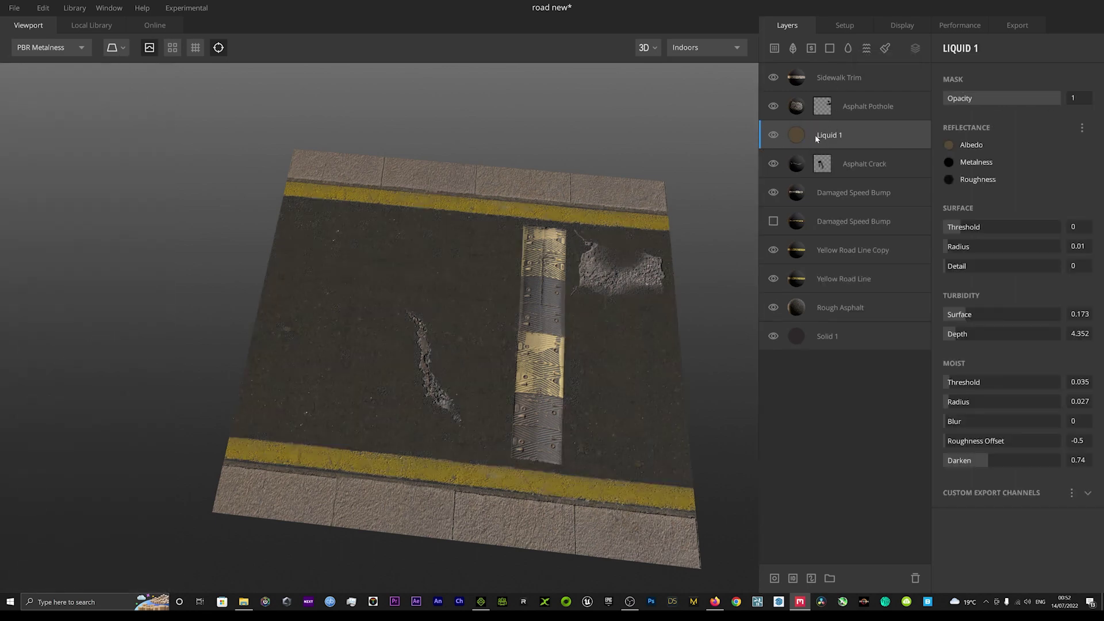
left_click_drag(821, 135, 819, 64)
scroll(555, 268, "up", 4)
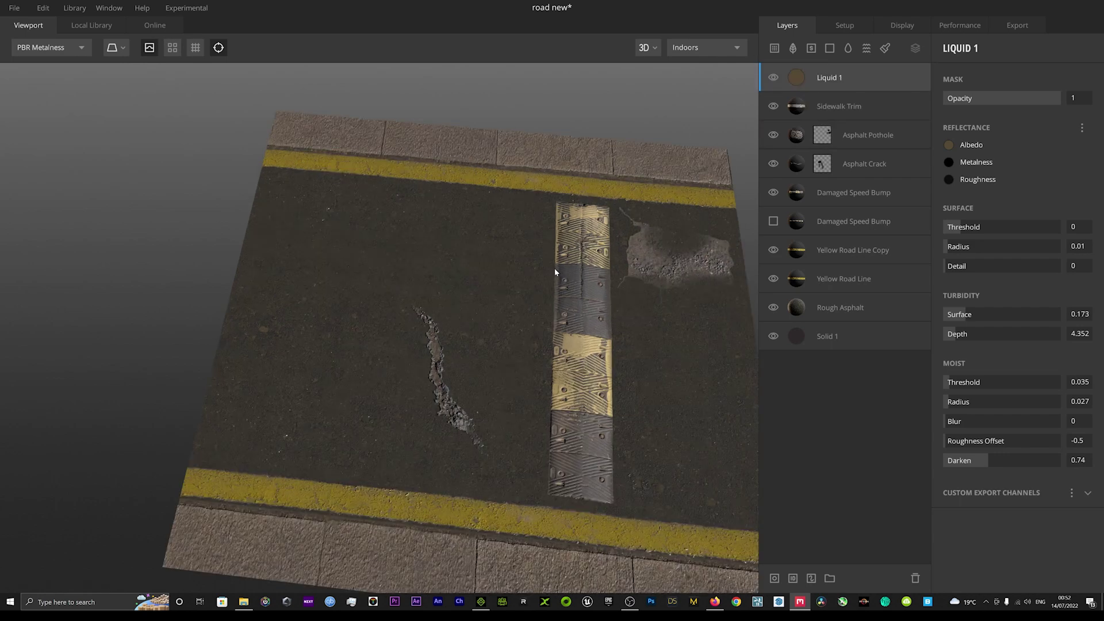
scroll(554, 268, "down", 4)
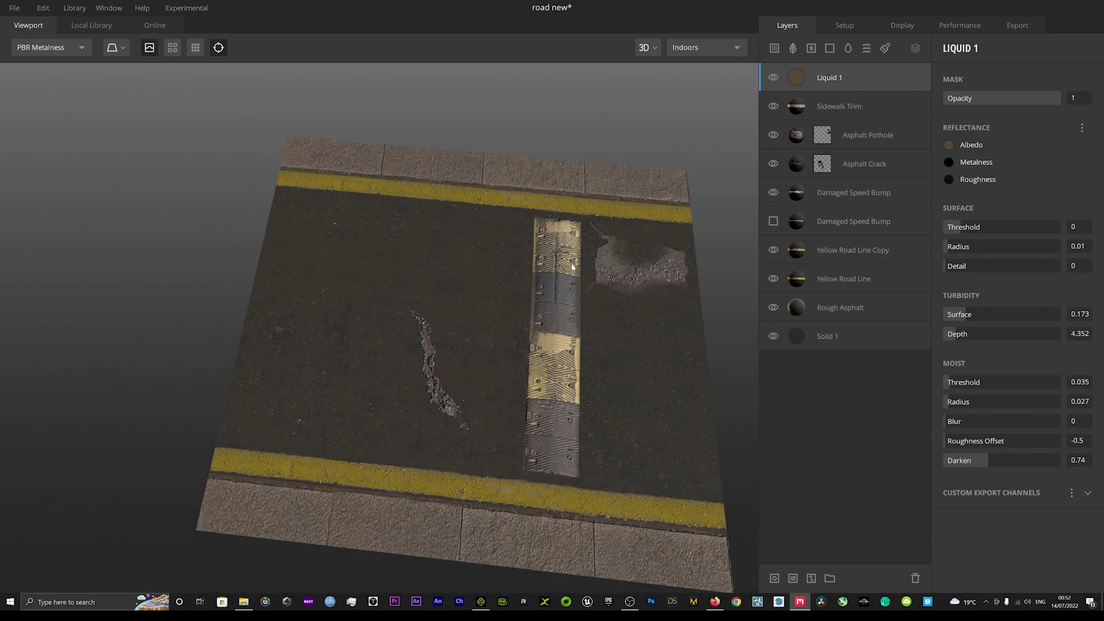
scroll(518, 352, "up", 5)
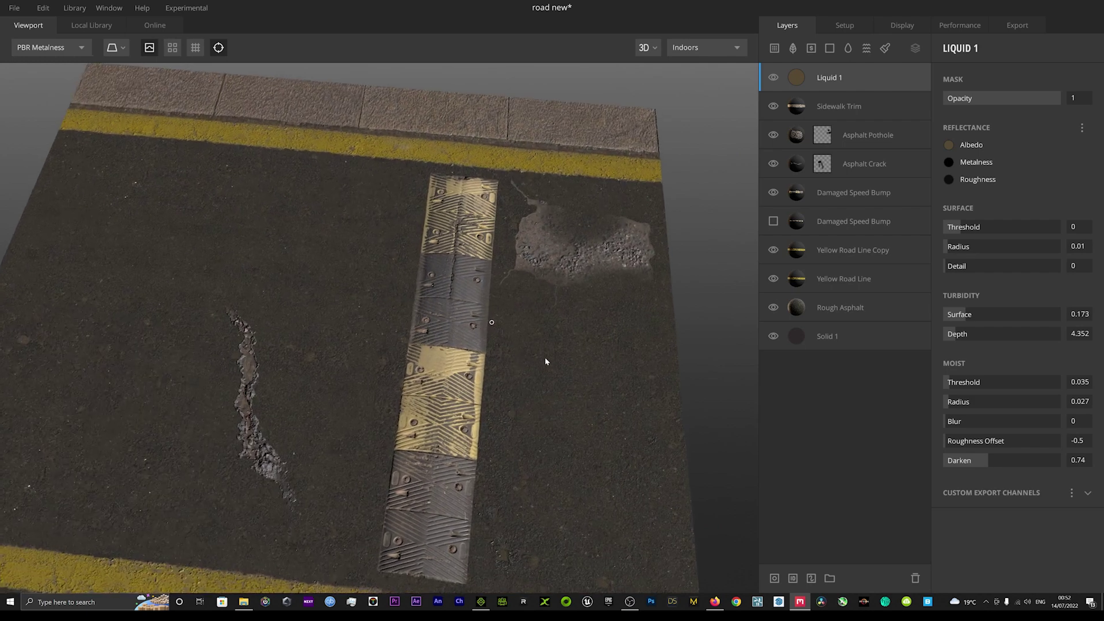
scroll(577, 311, "down", 4)
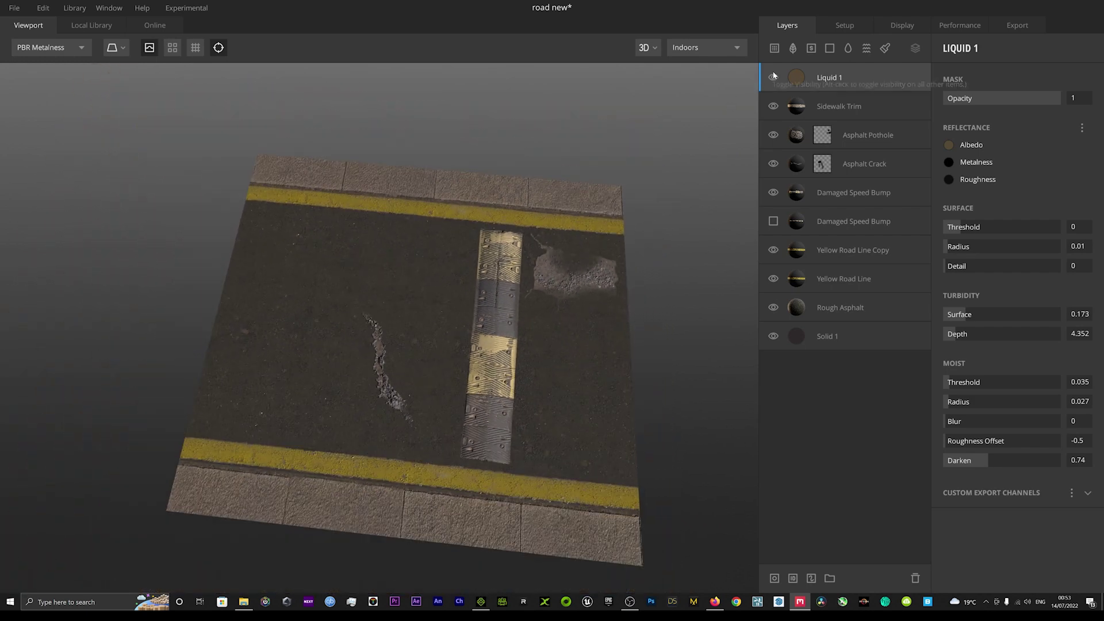
left_click(773, 77)
left_click(773, 78)
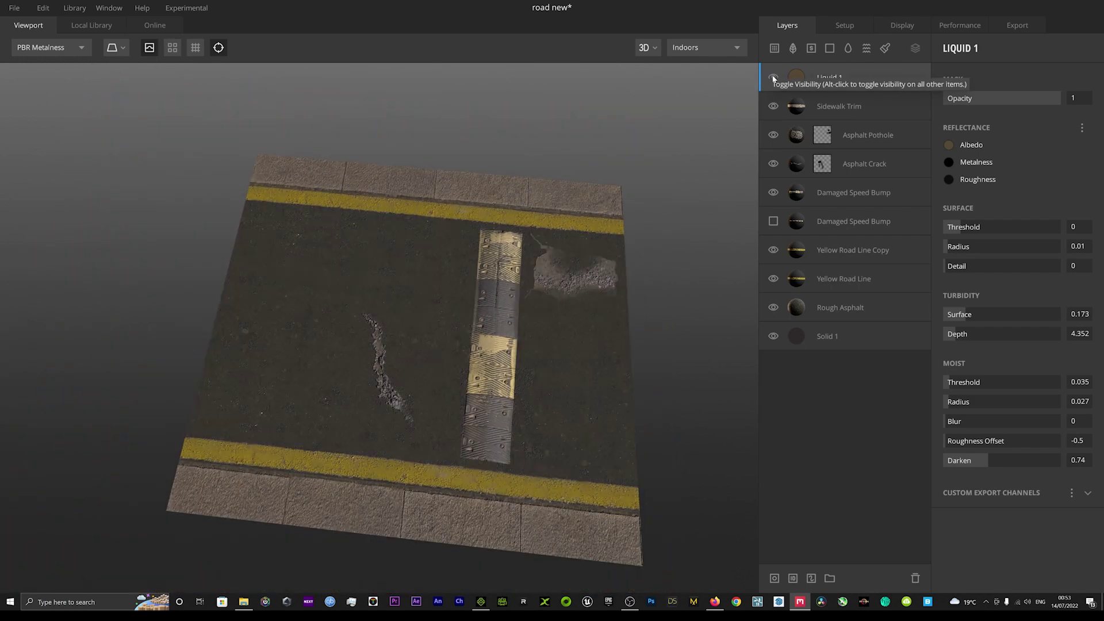
left_click(773, 78)
left_click(773, 77)
left_click_drag(820, 80, 835, 179)
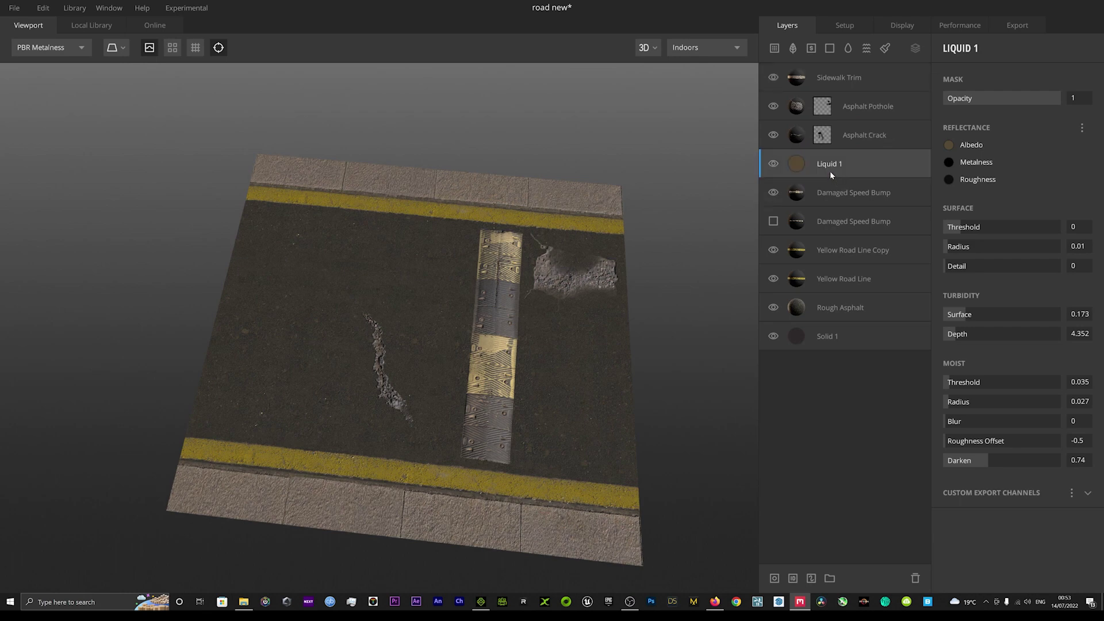
- Tint the liquid's albedo toward a pale blue-grey, AAB4BF
left_click(949, 145)
left_click_drag(556, 275, 556, 297)
mouse_move(410, 282)
left_mouse_down()
mouse_move(444, 295)
mouse_move(419, 275)
left_mouse_up()
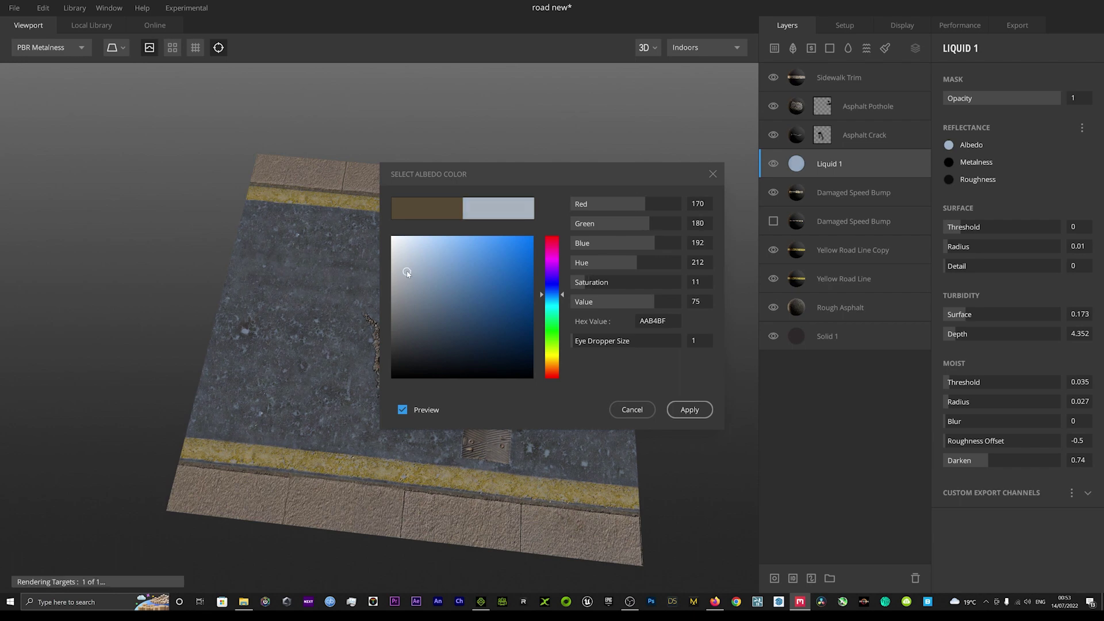
- Set the liquid albedo to pale grey BBC0C6 and apply it
left_click_drag(399, 269, 399, 269)
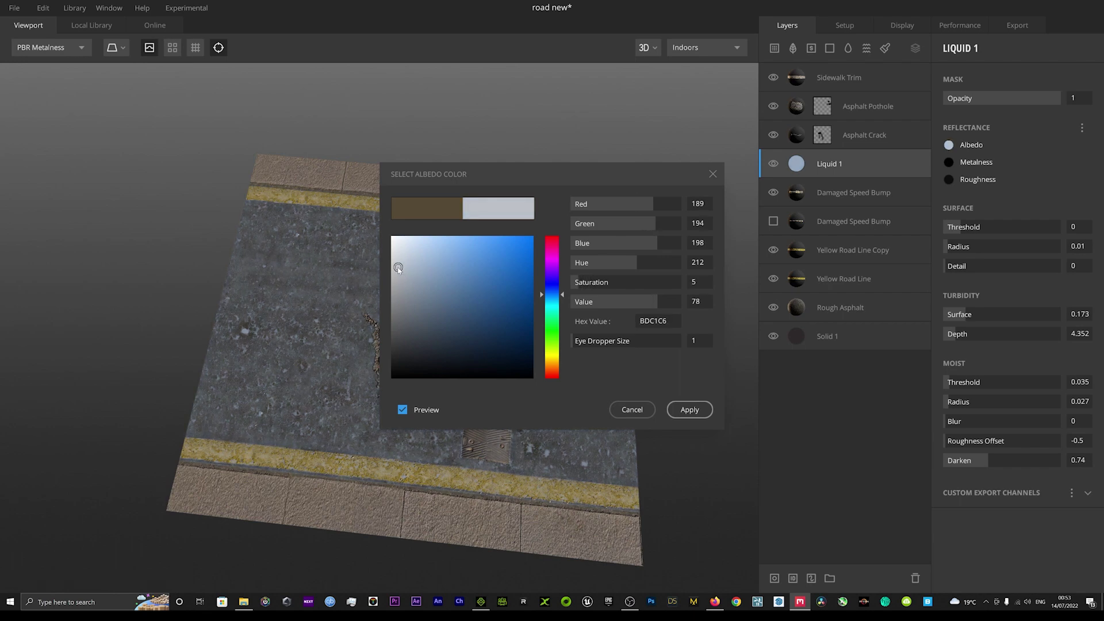
left_click(690, 409)
scroll(452, 393, "up", 8)
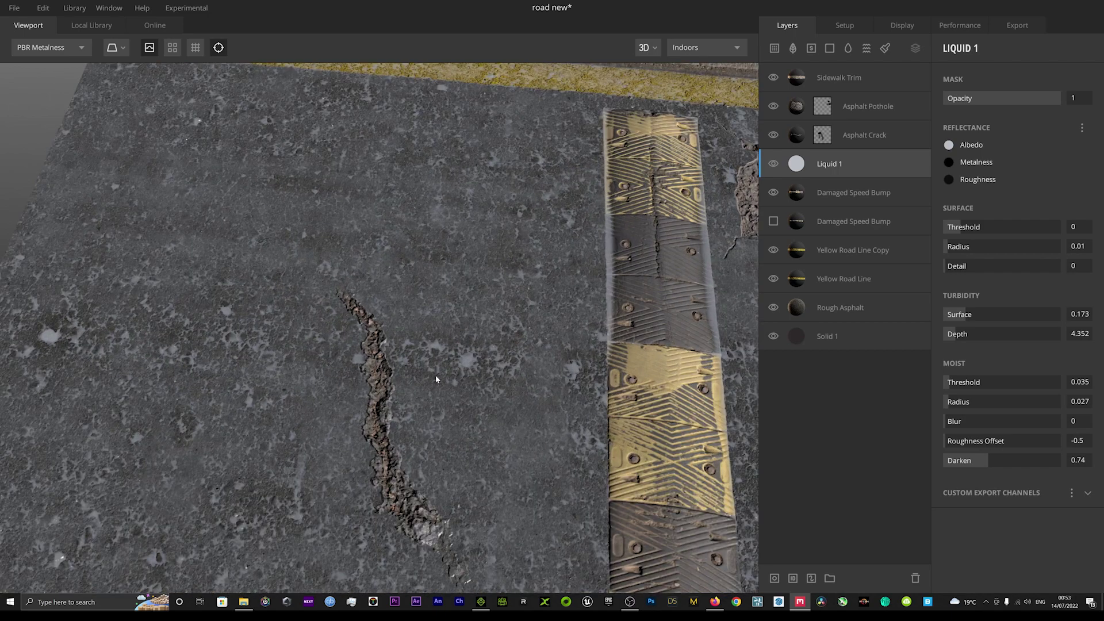
left_click_drag(459, 368, 409, 470)
left_click_drag(584, 323, 477, 315)
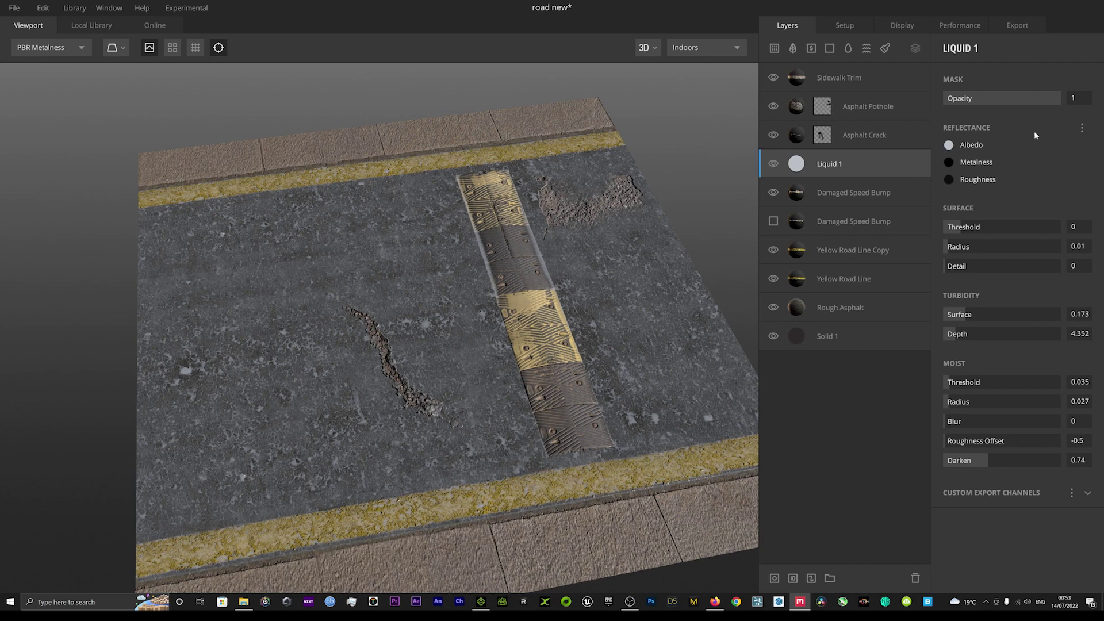
- Set Liquid 1 opacity 0.373, surface threshold -0.189, radius 0 and detail 0.089
left_click_drag(1055, 101, 986, 100)
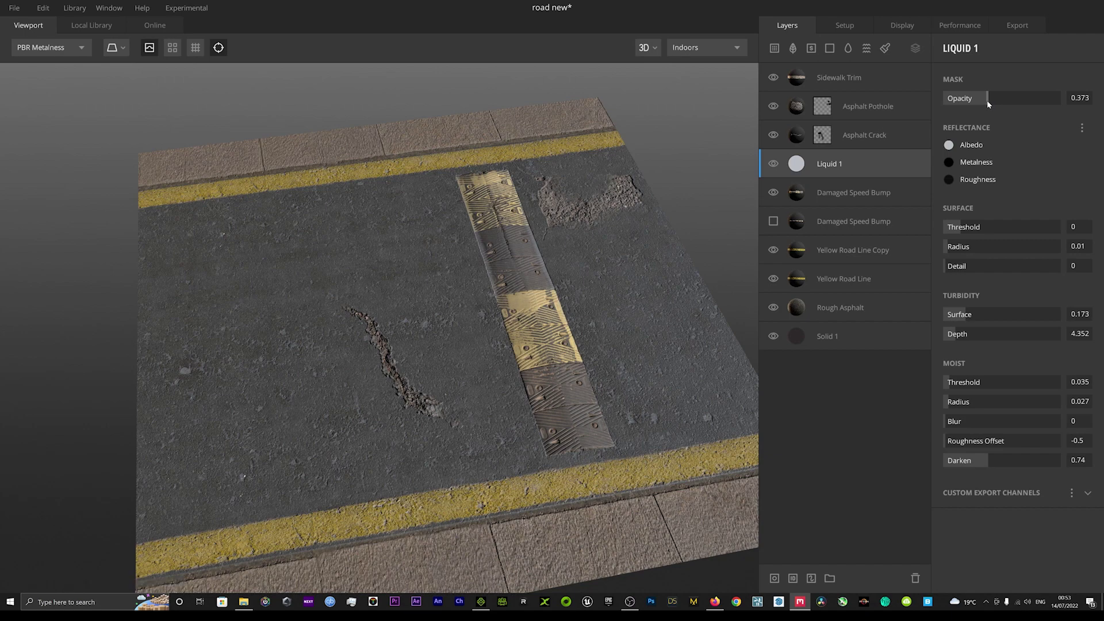
mouse_move(960, 228)
left_mouse_down()
mouse_move(995, 224)
mouse_move(959, 223)
left_mouse_up()
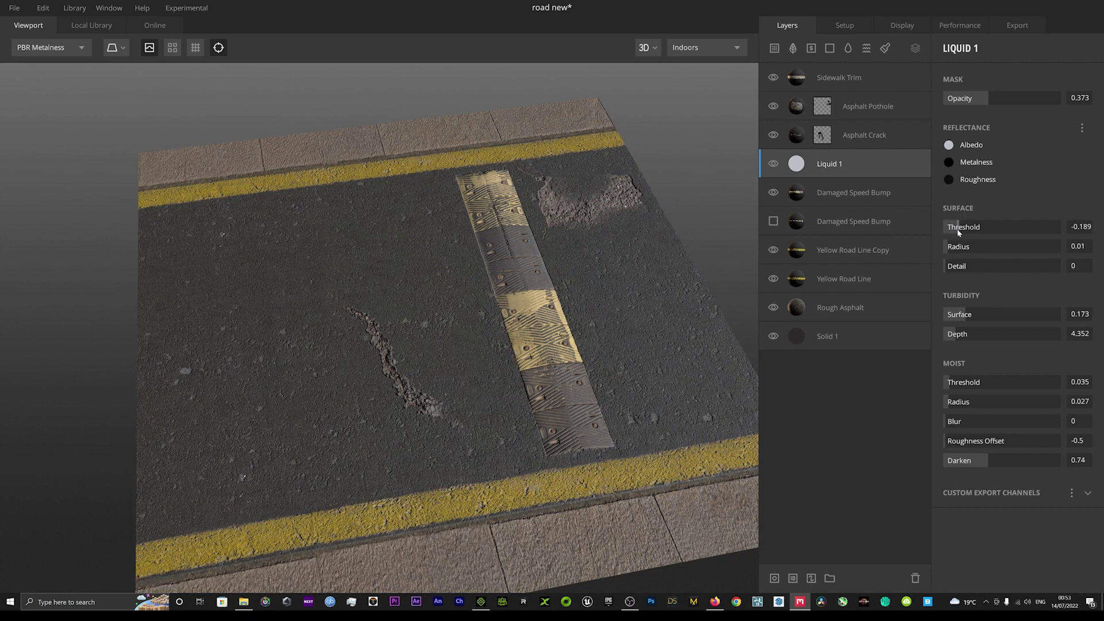
left_click_drag(951, 267, 965, 267)
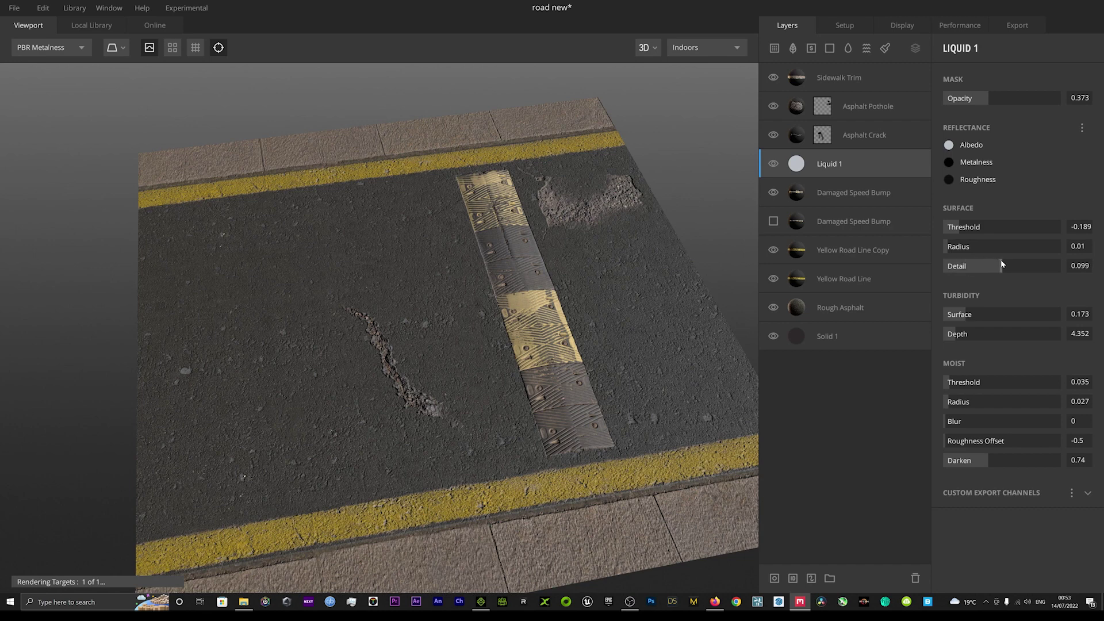
mouse_move(949, 246)
left_mouse_down()
mouse_move(963, 250)
mouse_move(944, 249)
left_mouse_up()
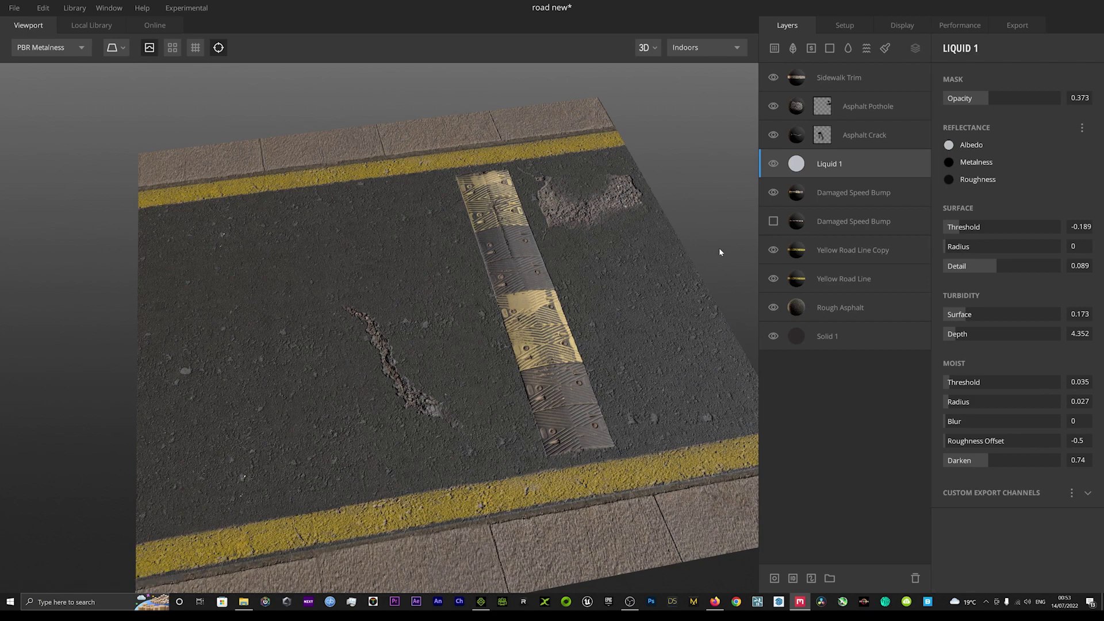
scroll(632, 262, "down", 3)
scroll(552, 312, "up", 4)
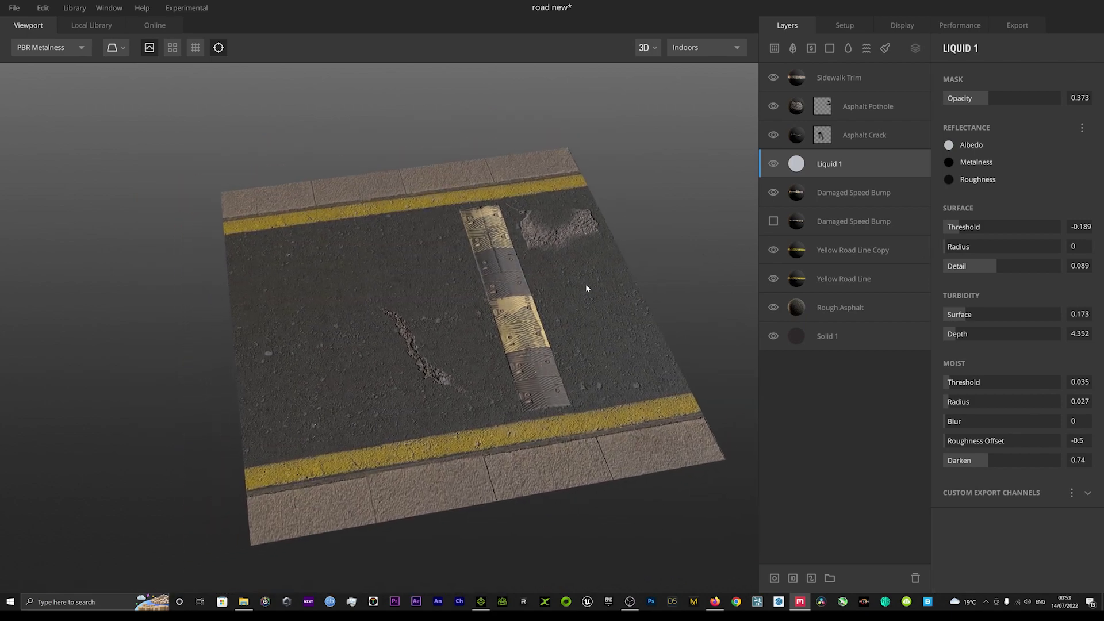
left_click_drag(437, 306, 594, 269)
scroll(543, 275, "down", 3)
scroll(595, 267, "up", 2)
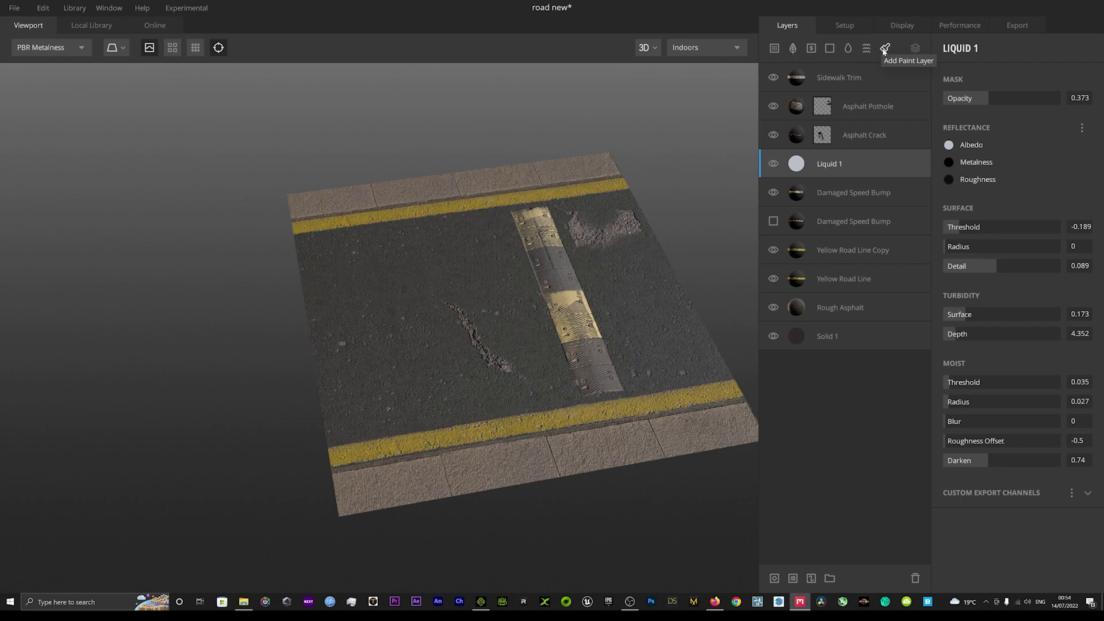
- Add a Paint layer above Liquid 1 and give its brush a blue albedo colour
left_click(884, 50)
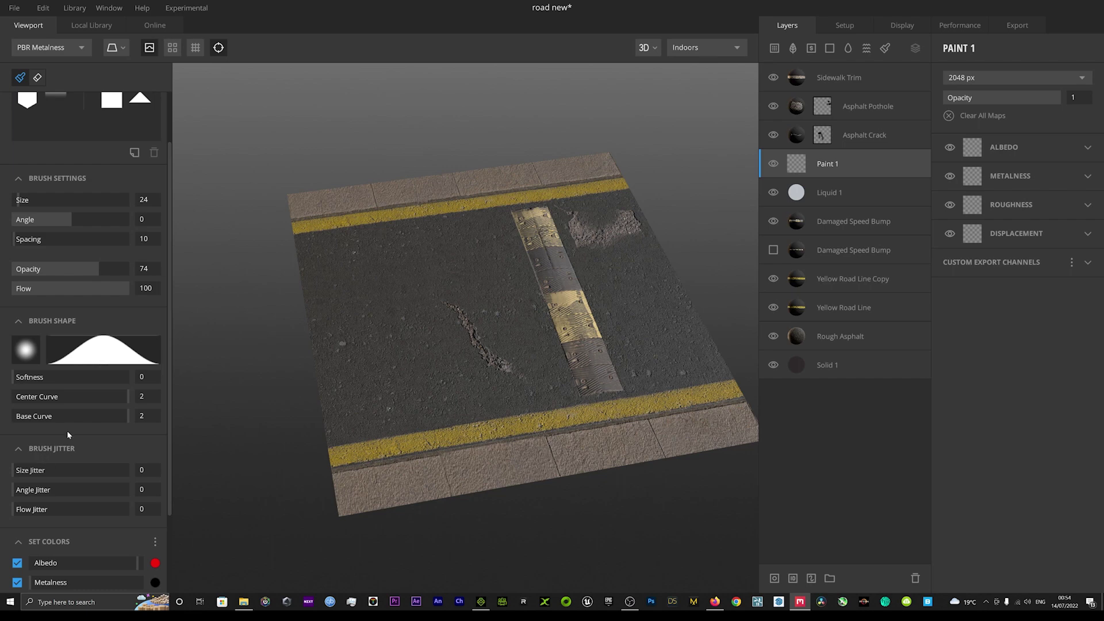
scroll(75, 469, "down", 1)
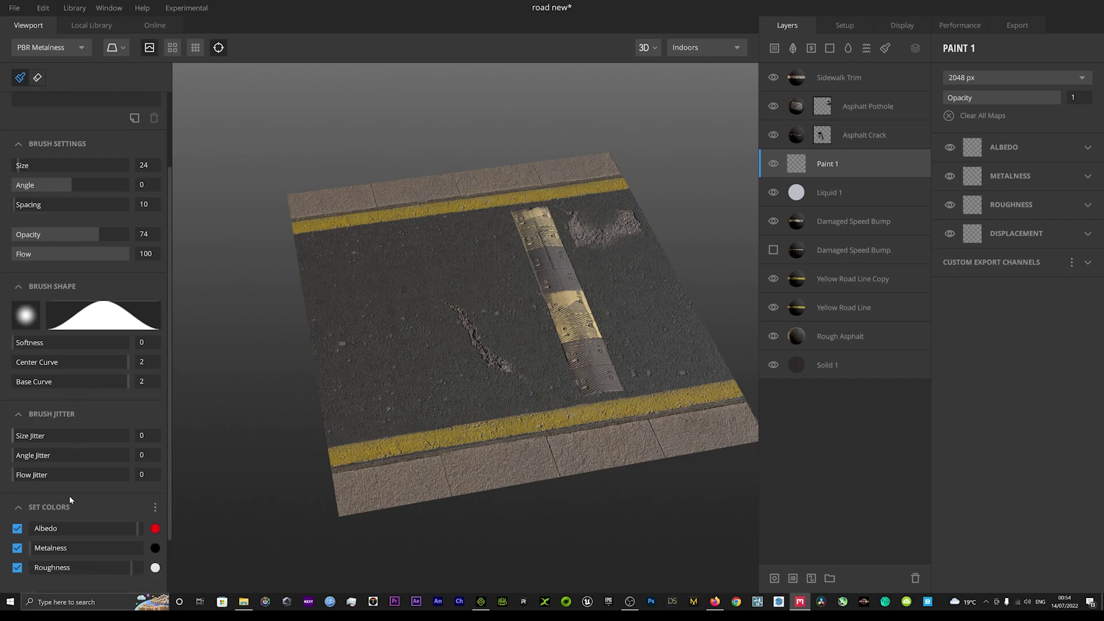
left_click(155, 529)
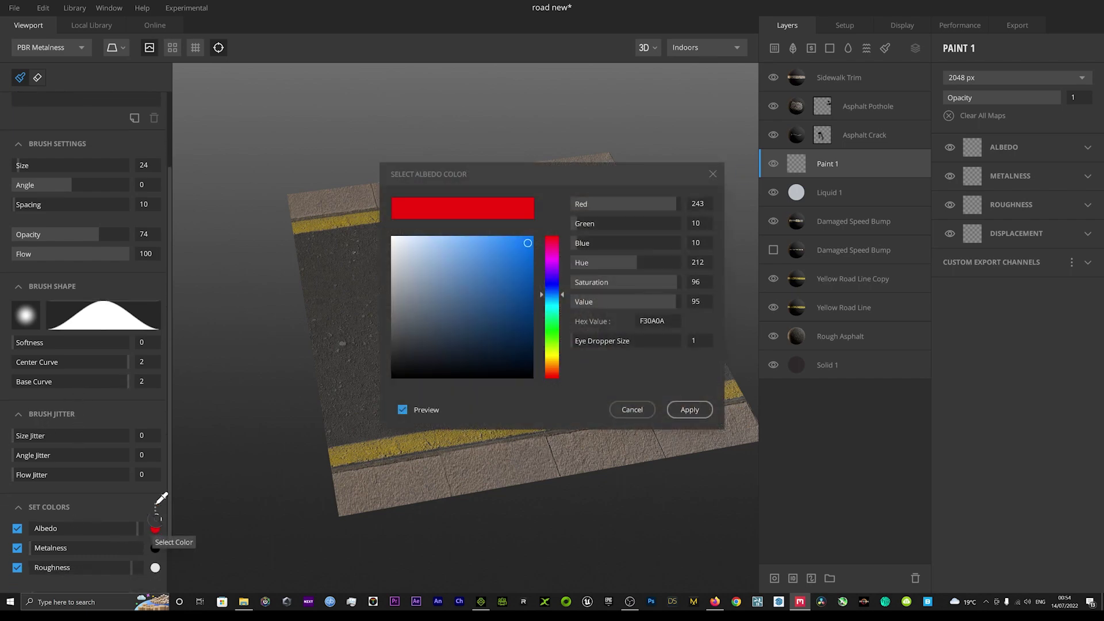
left_click(516, 247)
left_click(704, 413)
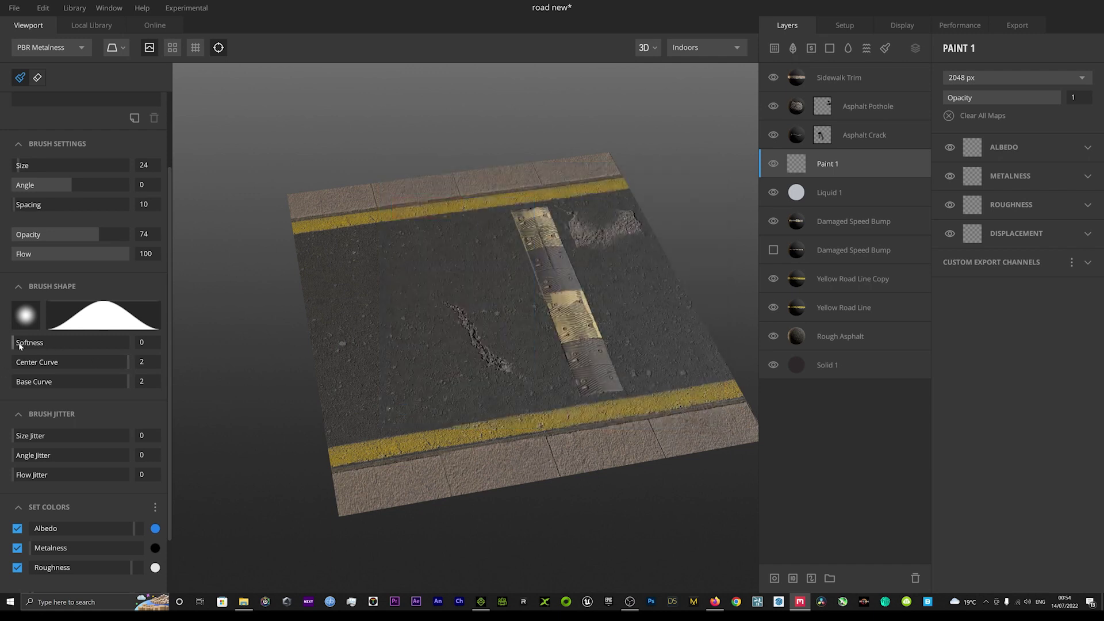
- Set the paint brush to softness 0.45, opacity 67 and size 14.05
left_click_drag(16, 344, 41, 344)
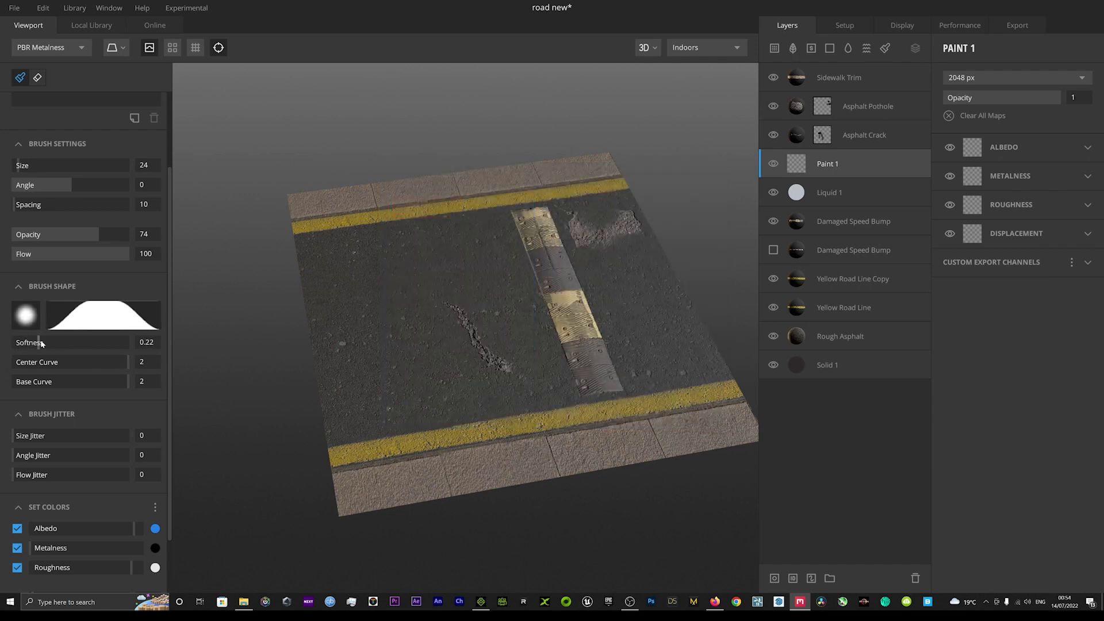
left_click(91, 232)
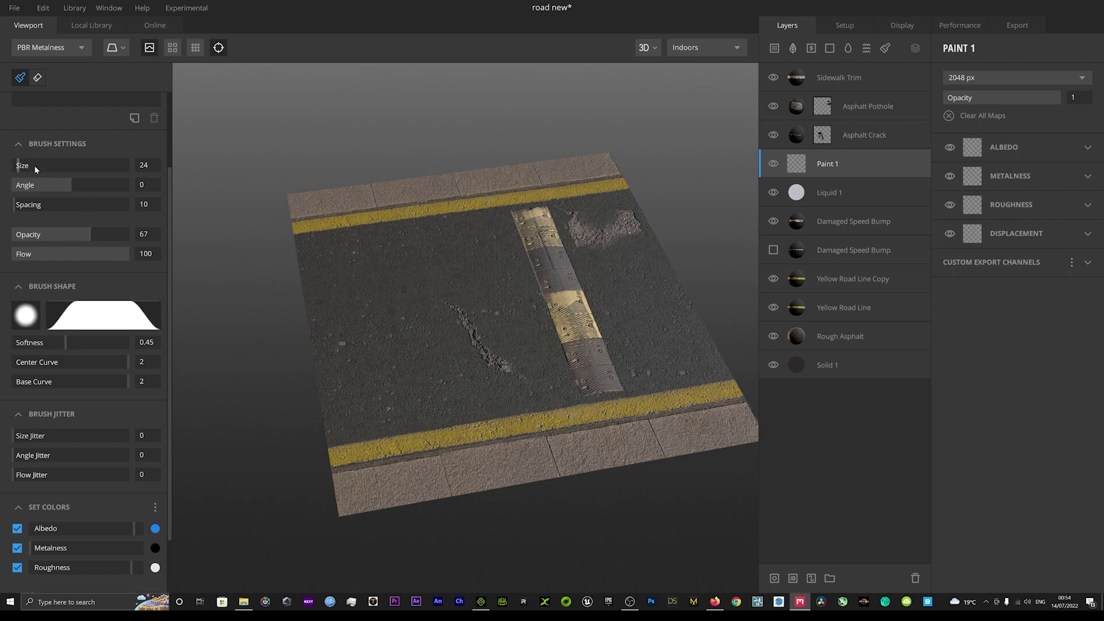
scroll(36, 203, "up", 3)
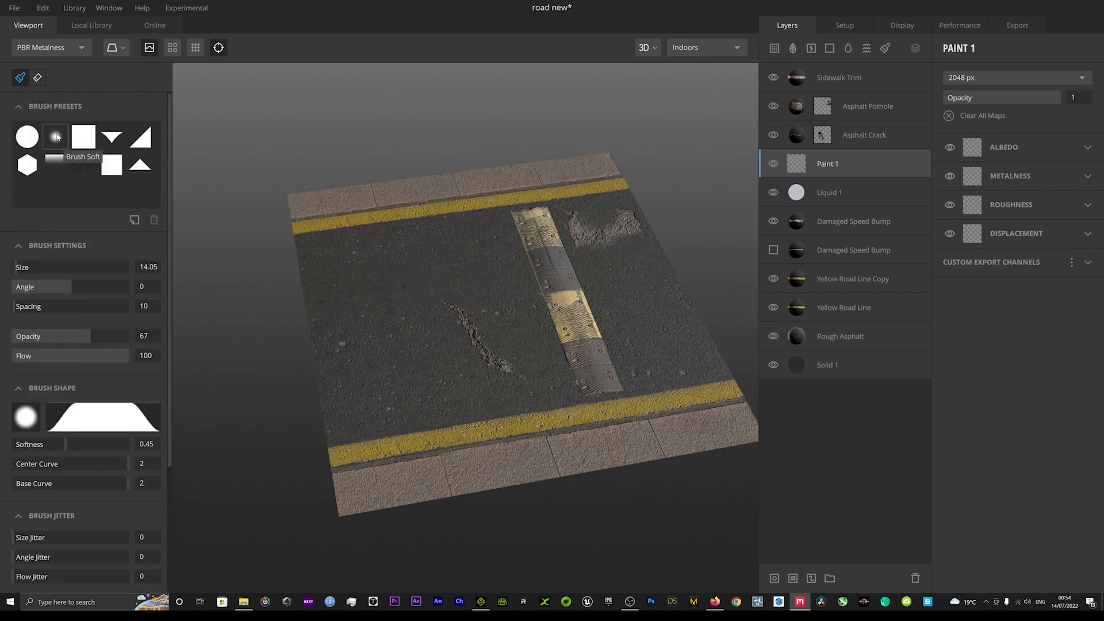
- Apply the Brush Soft preset and paint test strokes across the asphalt and speed bump
left_click(56, 136)
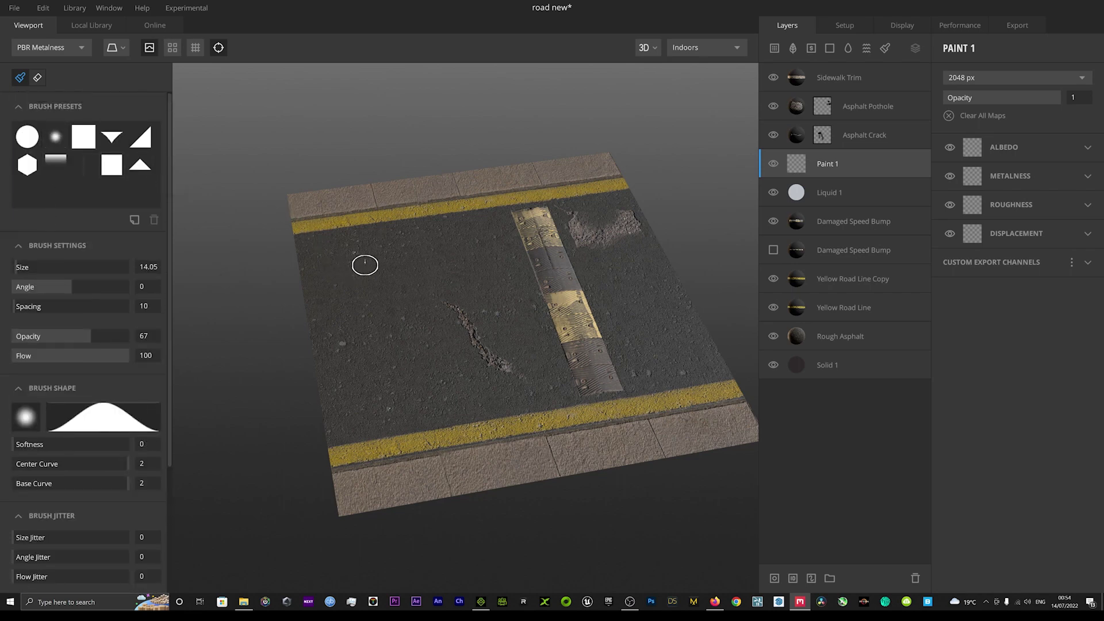
left_click_drag(366, 262, 365, 313)
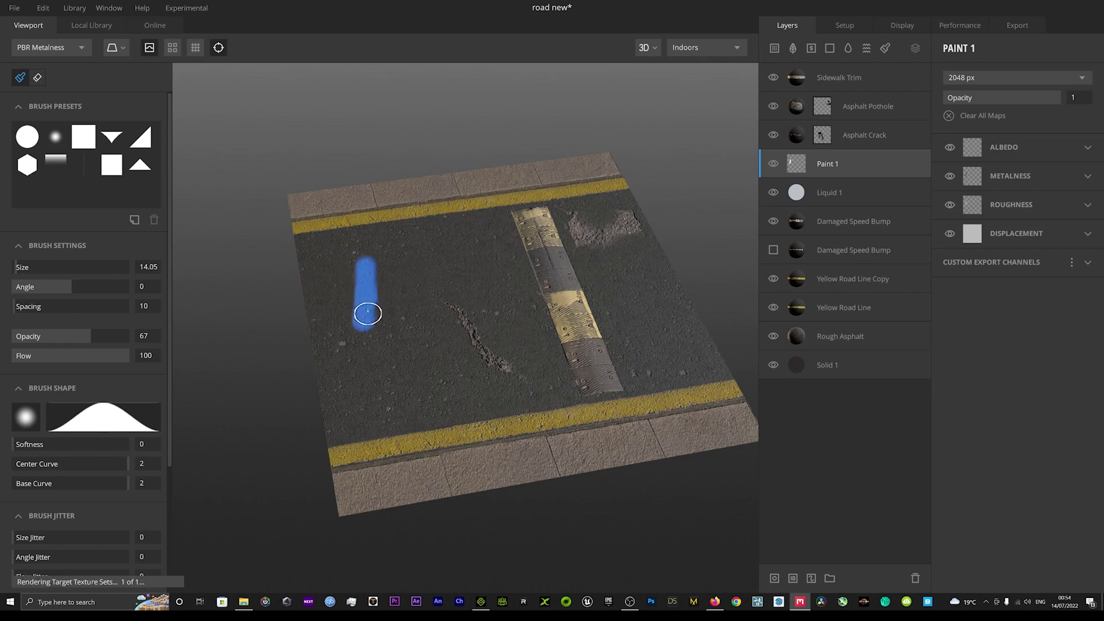
scroll(362, 304, "up", 5)
scroll(361, 239, "down", 5)
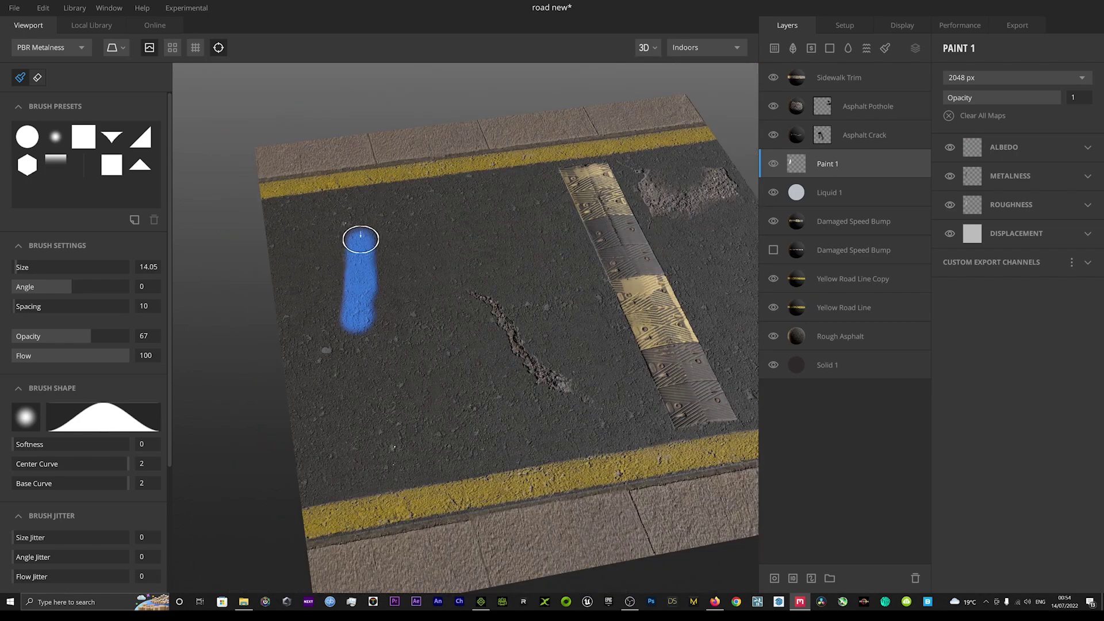
left_click_drag(372, 240, 448, 297)
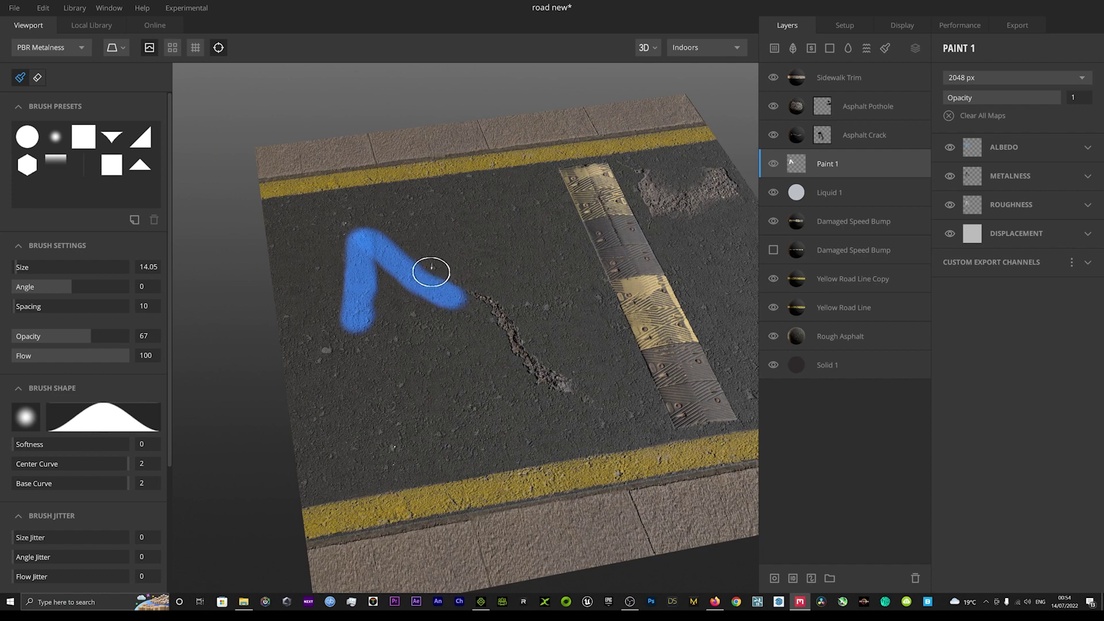
mouse_move(443, 245)
left_mouse_down()
mouse_move(407, 366)
mouse_move(408, 271)
mouse_move(432, 226)
left_mouse_up()
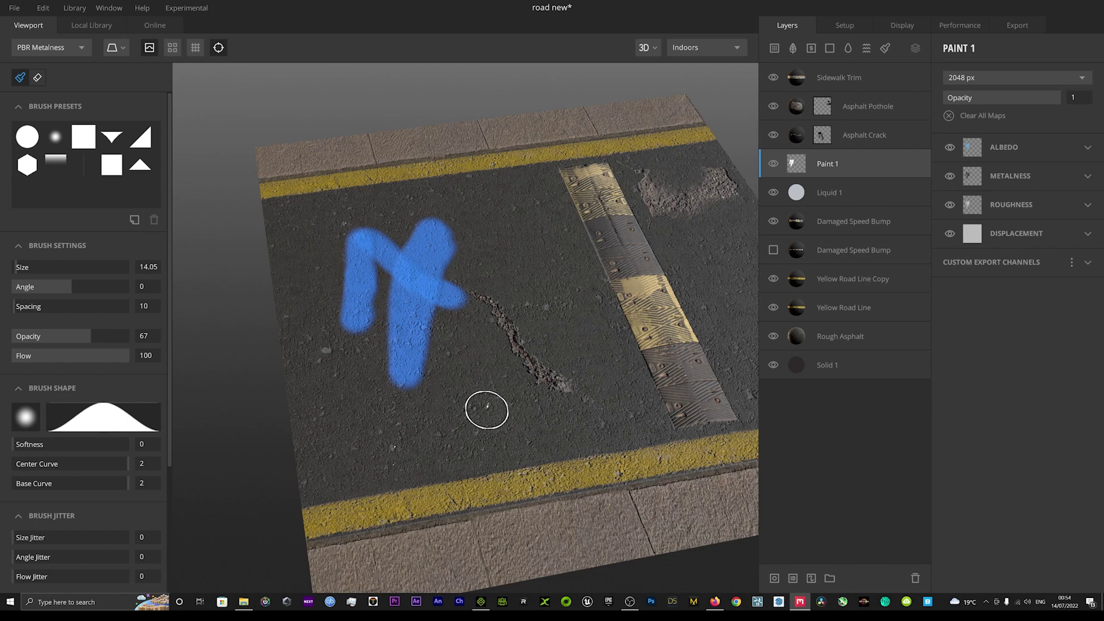
left_click_drag(503, 427, 414, 445)
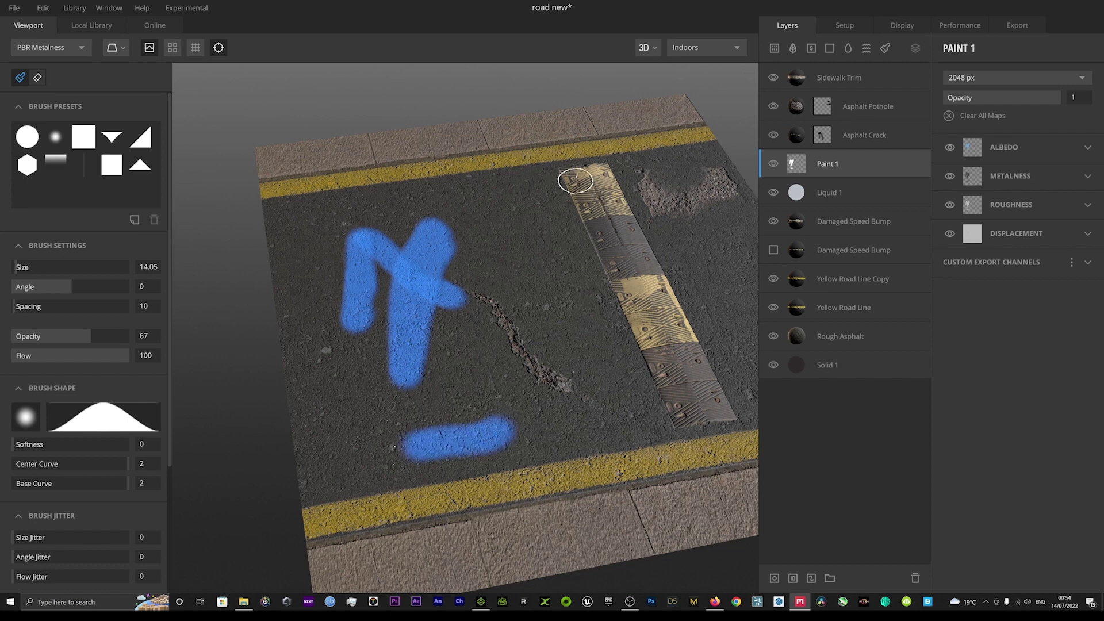
mouse_move(577, 207)
left_mouse_down()
mouse_move(617, 215)
mouse_move(637, 240)
left_mouse_up()
scroll(488, 255, "down", 5)
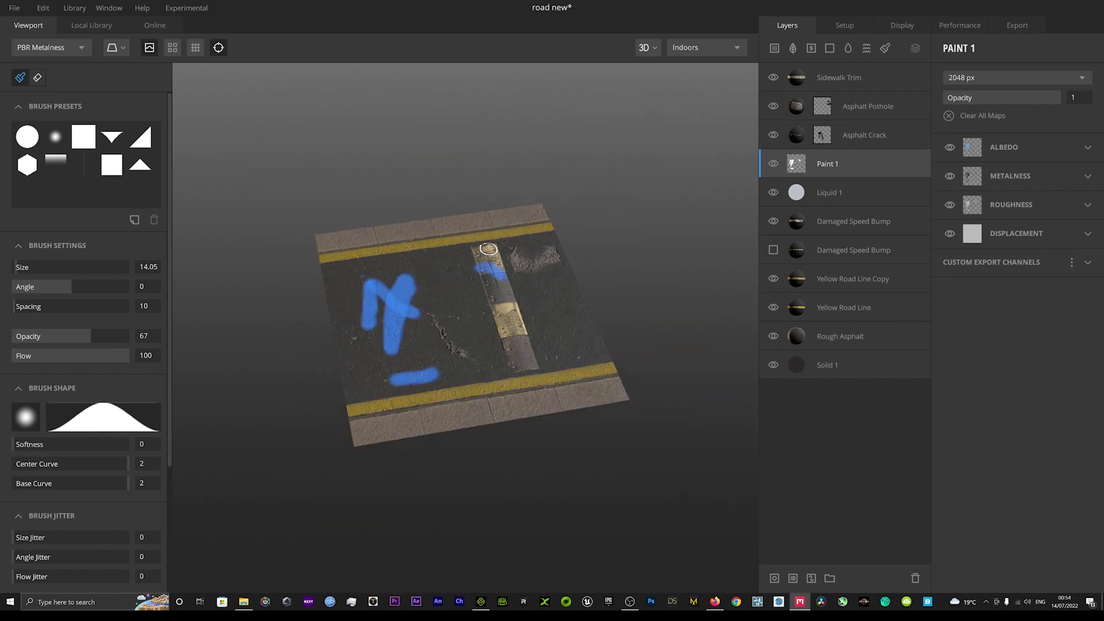
scroll(400, 283, "up", 5)
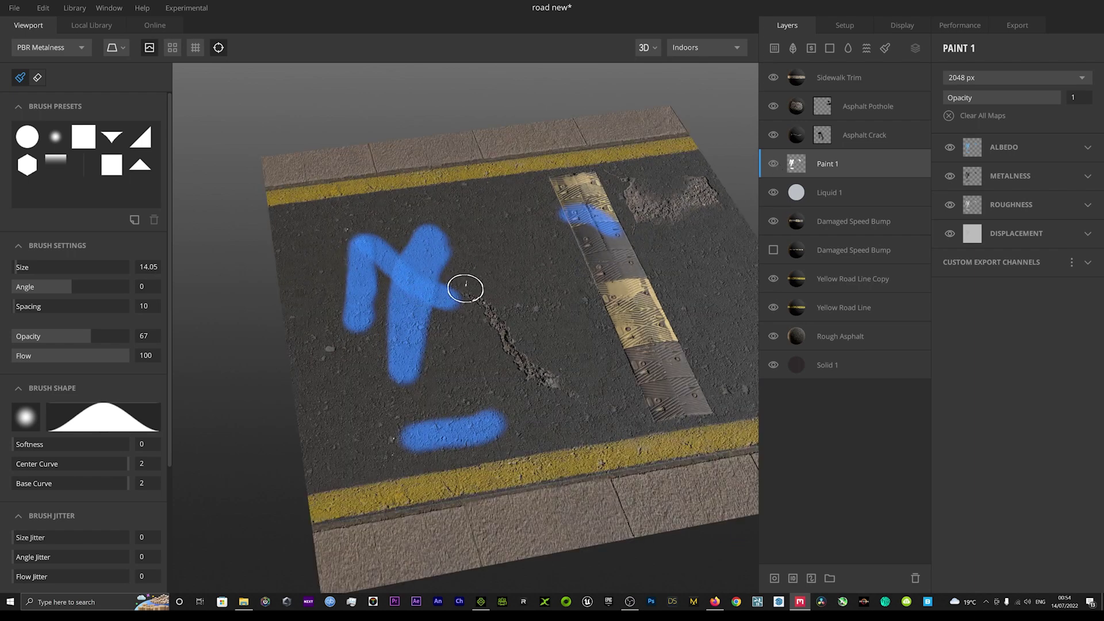
- Undo the test strokes, then try and undo a stroke near the top road edge
key("ctrl+z")
key("ctrl+z")
key("ctrl+z")
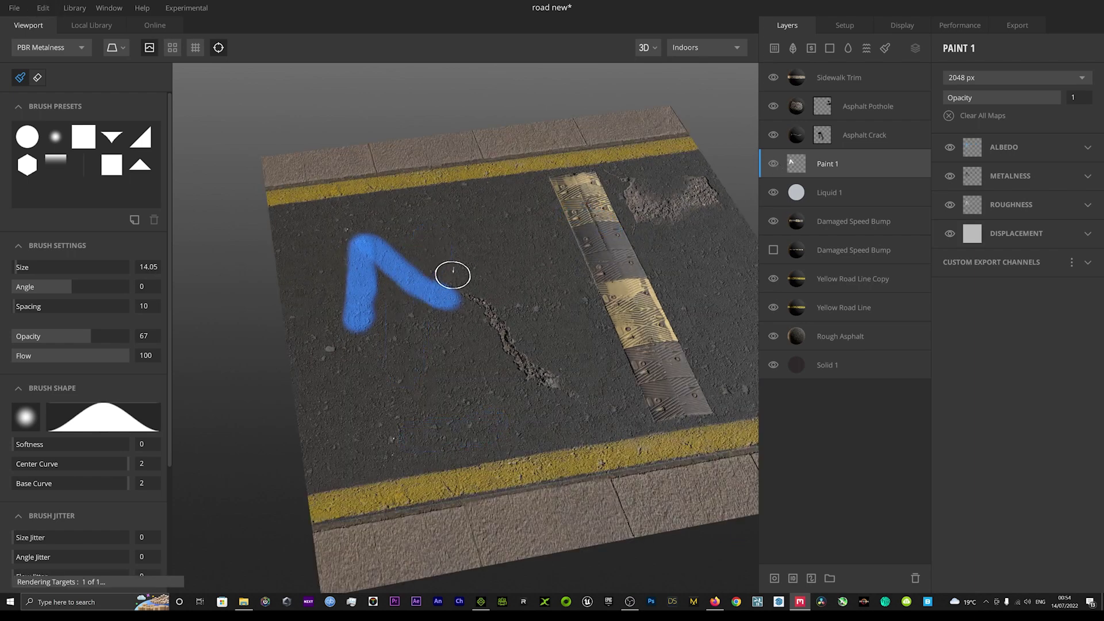
key("ctrl+z")
key("ctrl+z")
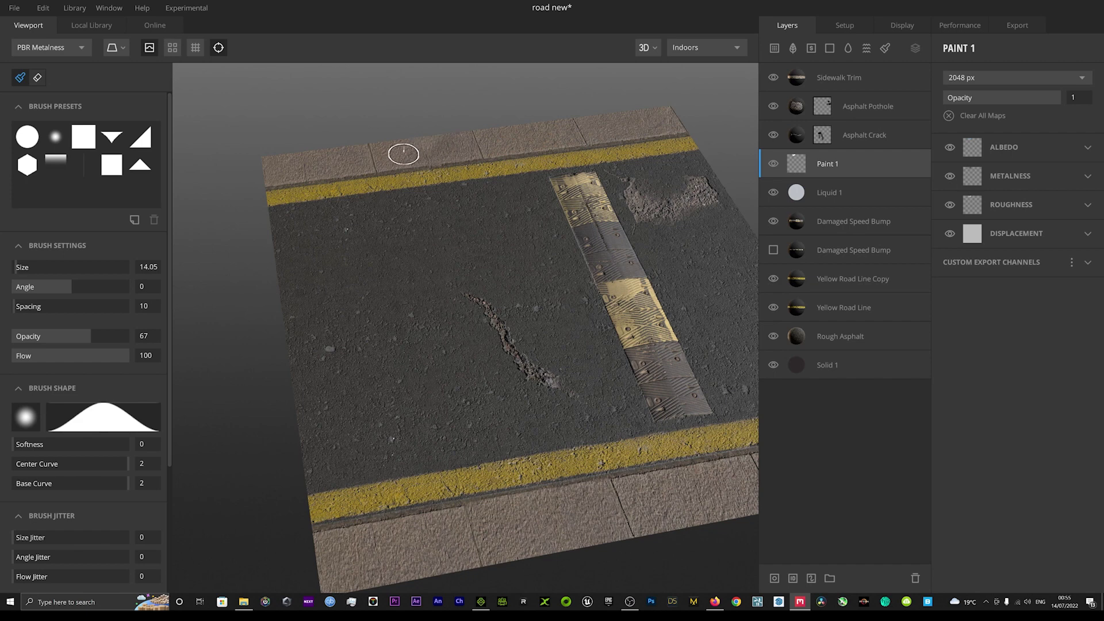
left_click_drag(352, 191, 368, 173)
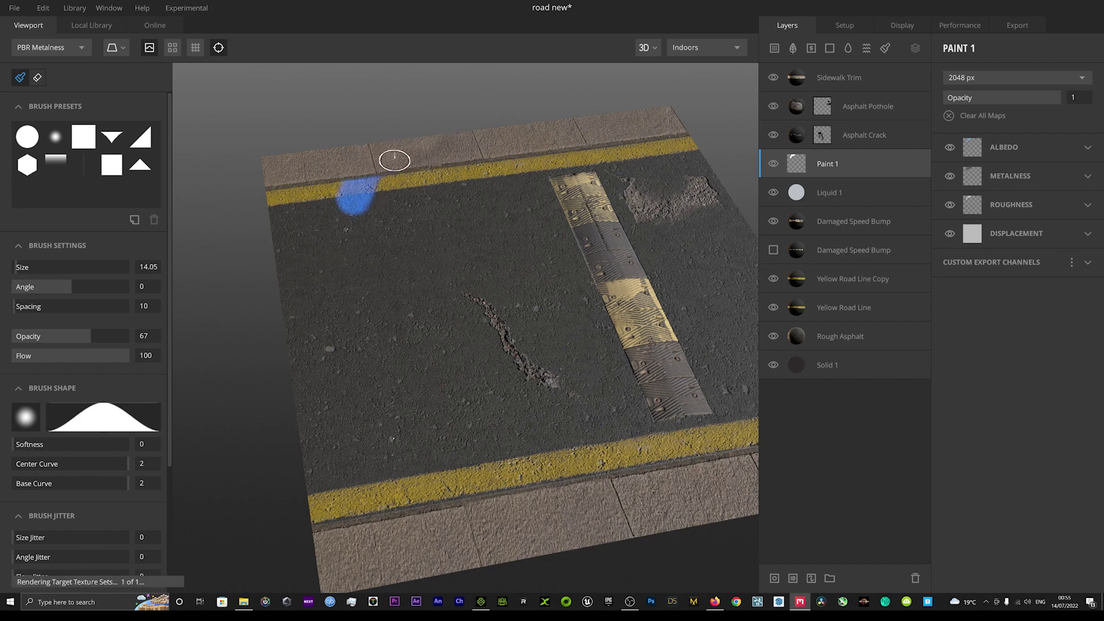
key("ctrl+z")
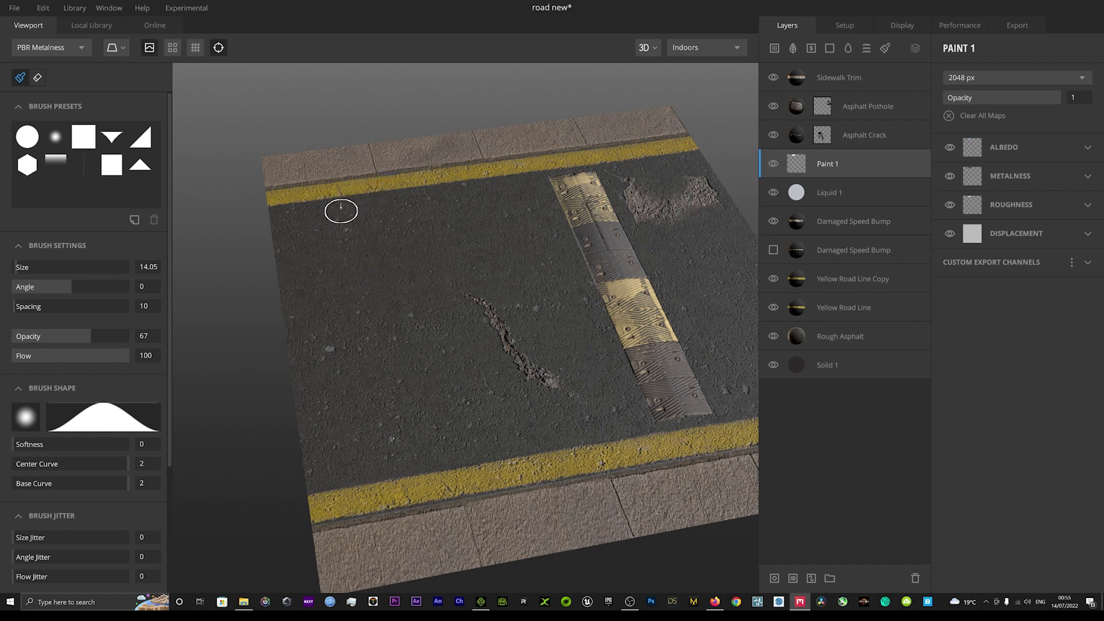
- Dab two paint spots near the top line, then undo both
left_click(310, 234)
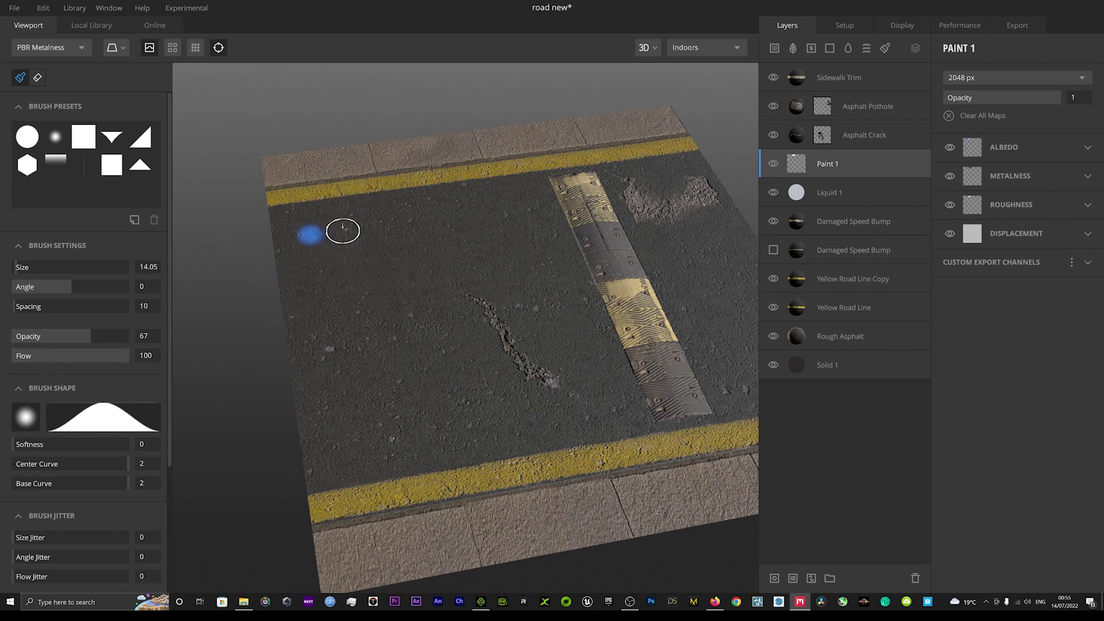
left_click(369, 223)
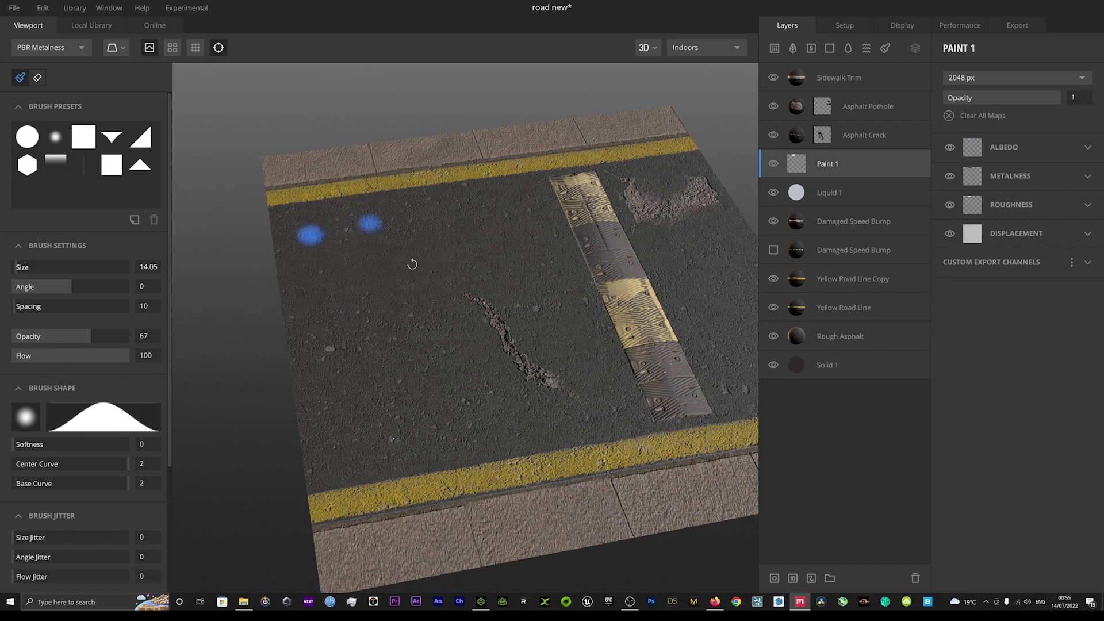
key("ctrl+z")
key("ctrl+z")
scroll(541, 288, "down", 2)
scroll(542, 288, "down", 2)
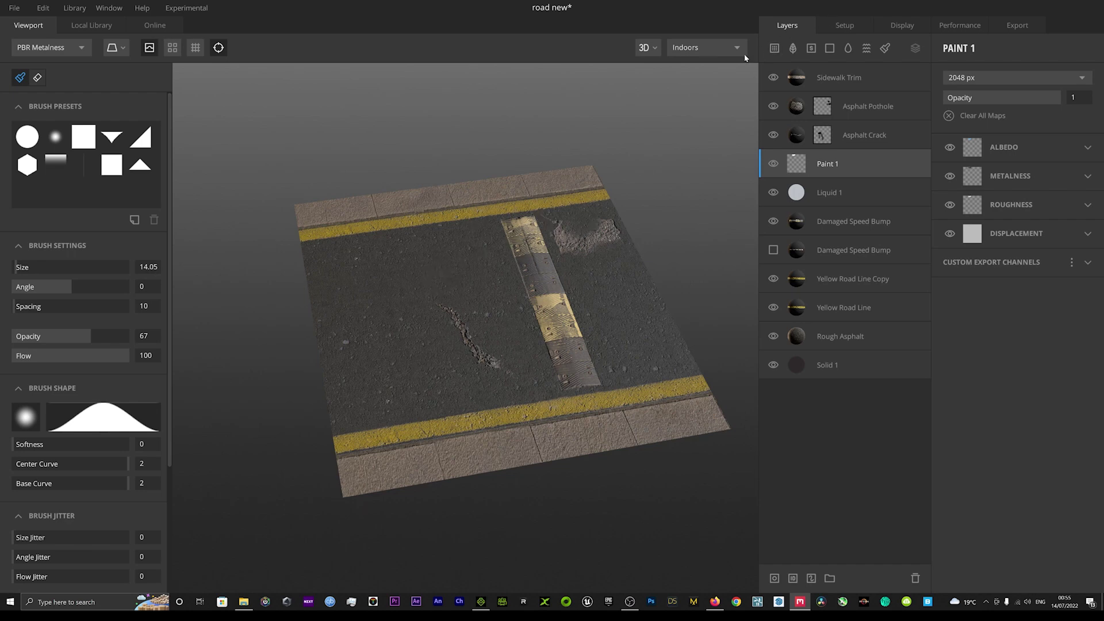
- Add the ICELANDIC ROCK 2X2 M surface from the Local Library as a layer above Paint 1
left_click(774, 47)
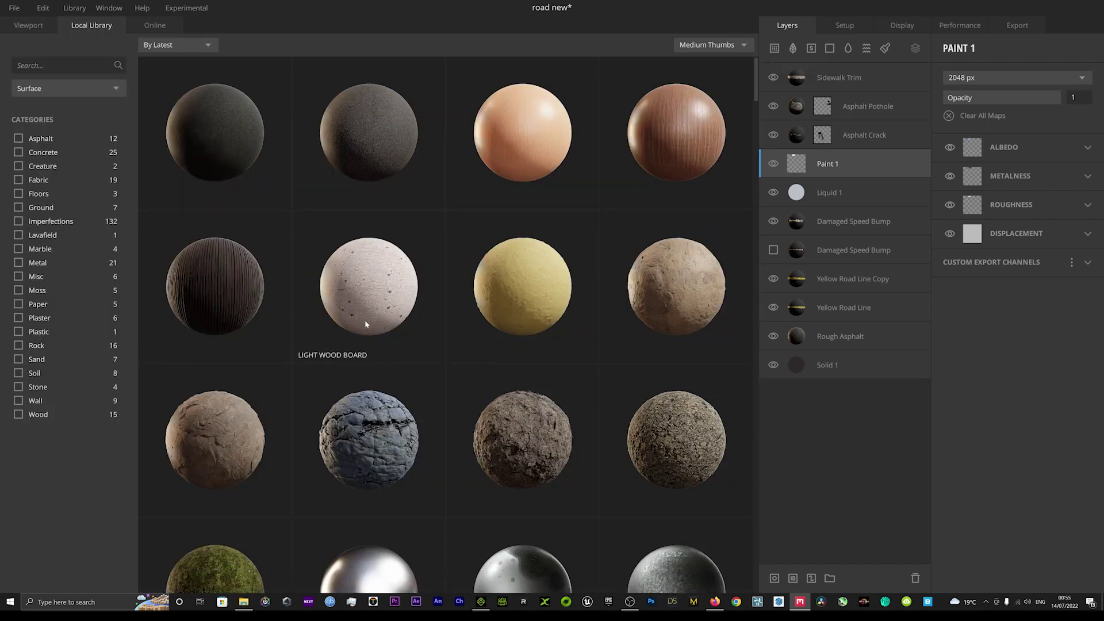
scroll(355, 321, "down", 10)
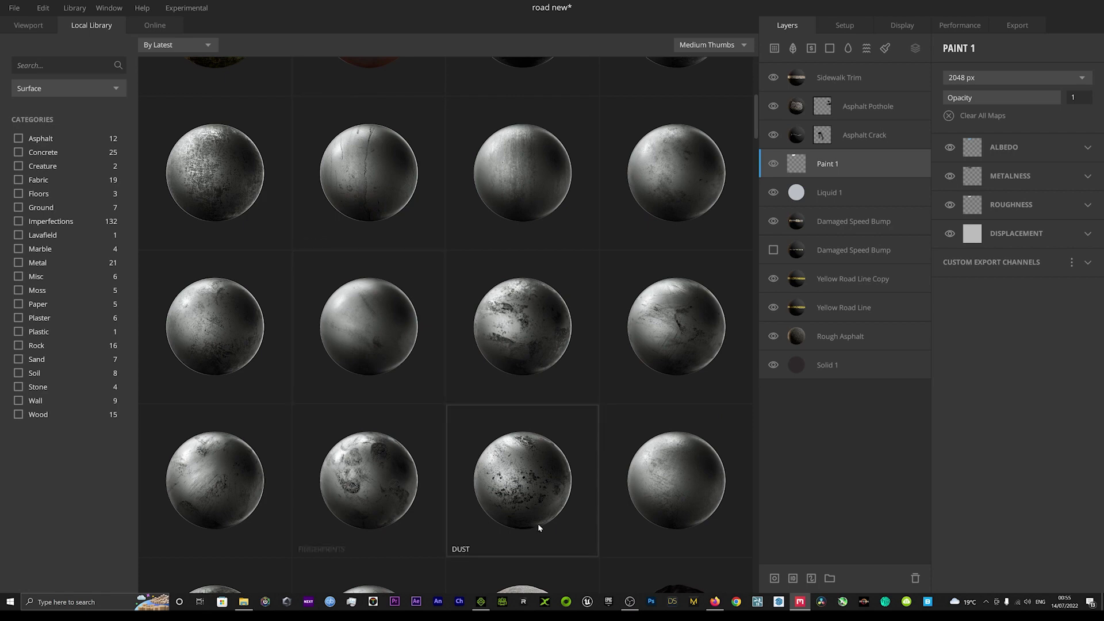
scroll(500, 402, "up", 5)
scroll(511, 312, "up", 1)
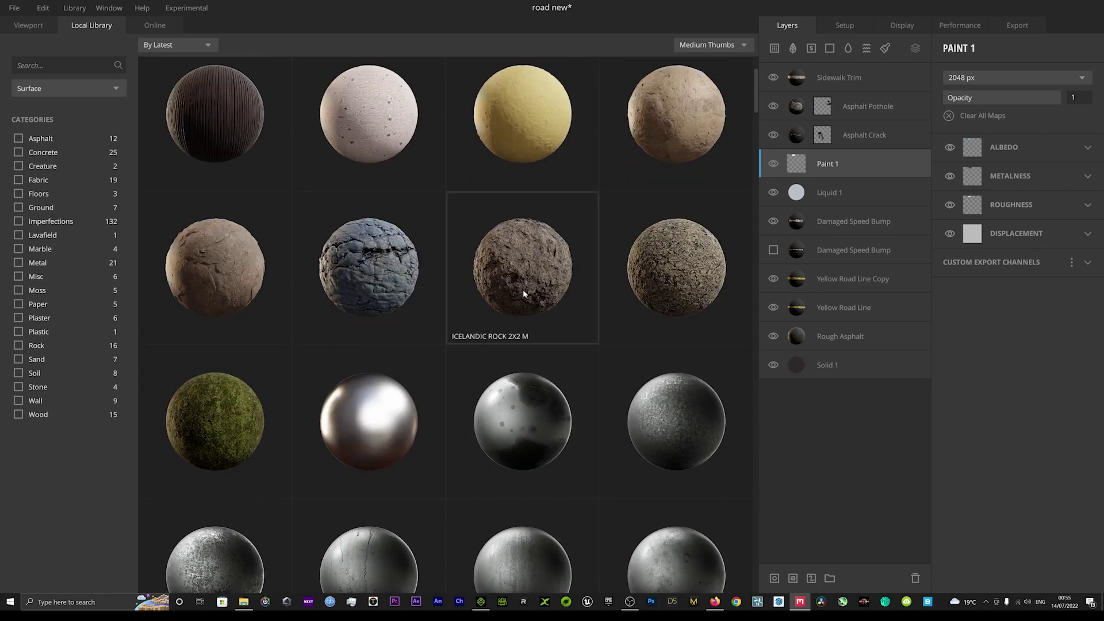
left_click(526, 274)
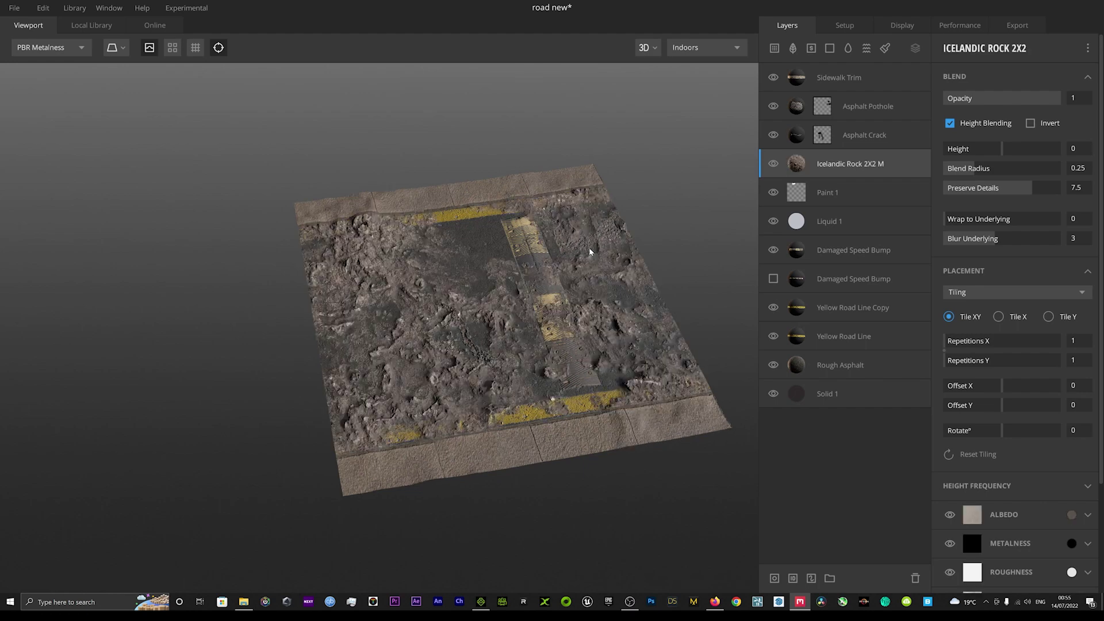
- Lower the Icelandic Rock layer's blend Height to -3.383
scroll(454, 252, "up", 2)
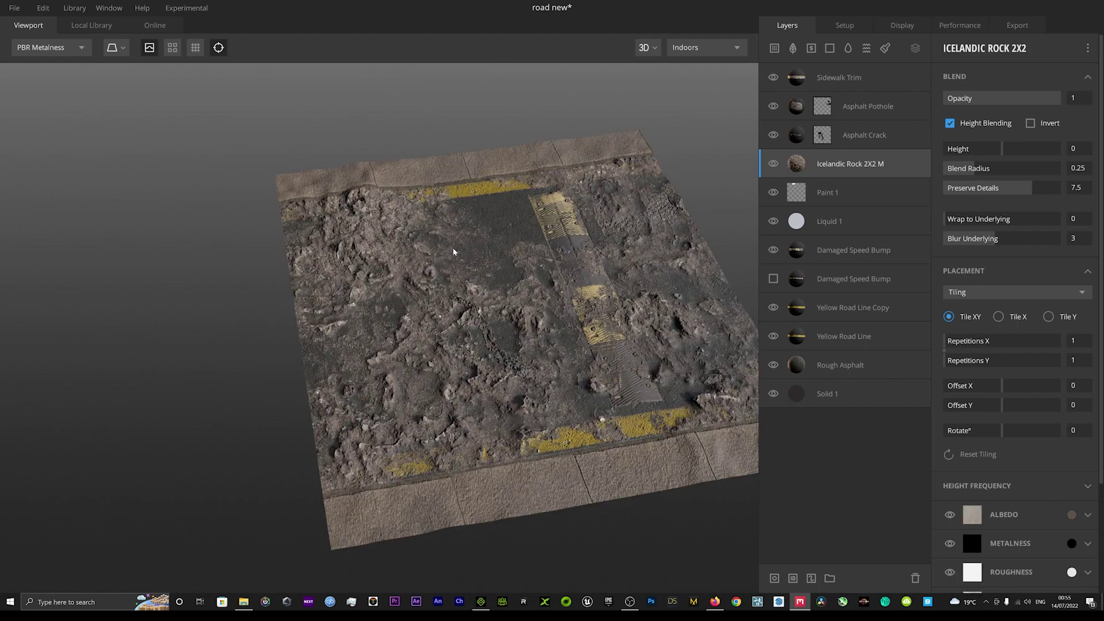
scroll(581, 301, "down", 2)
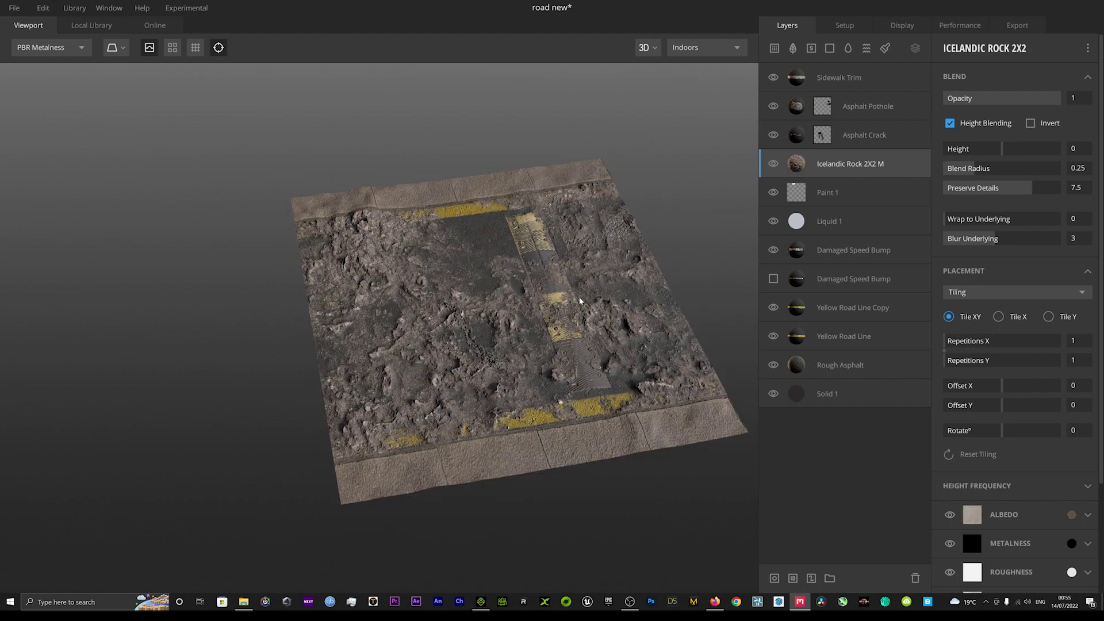
scroll(579, 300, "up", 3)
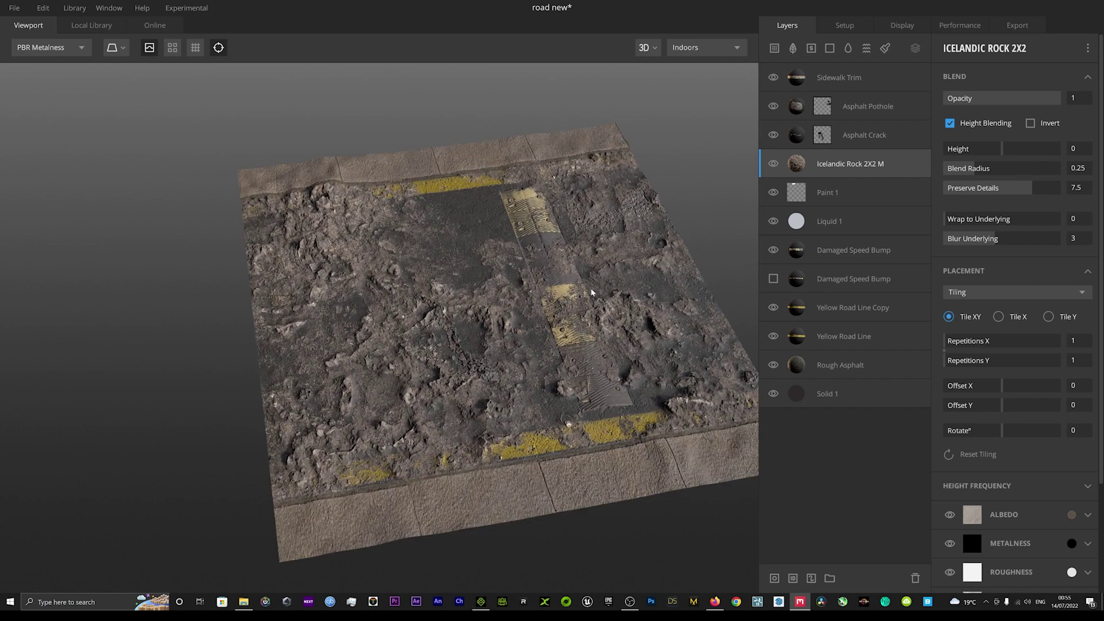
scroll(604, 290, "down", 1)
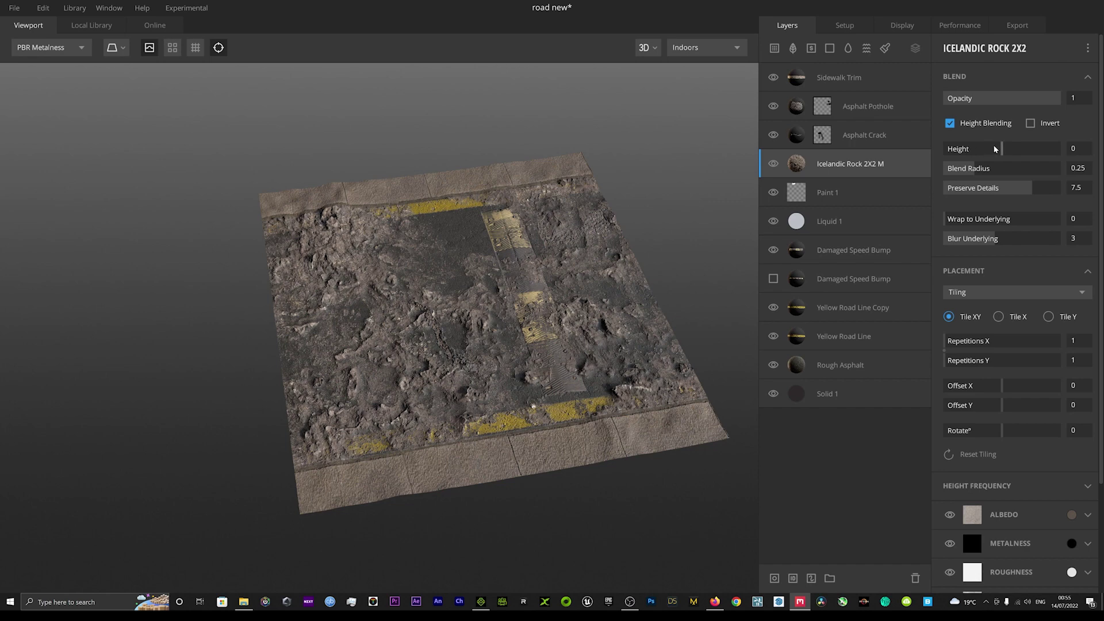
left_click_drag(1002, 148, 993, 148)
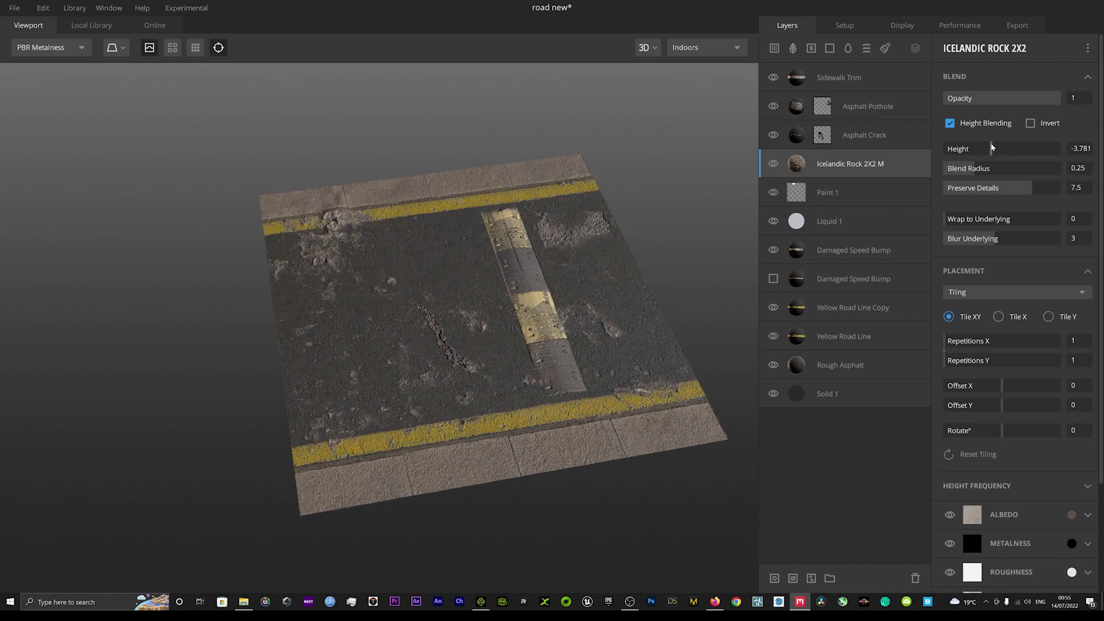
left_click_drag(991, 148, 995, 146)
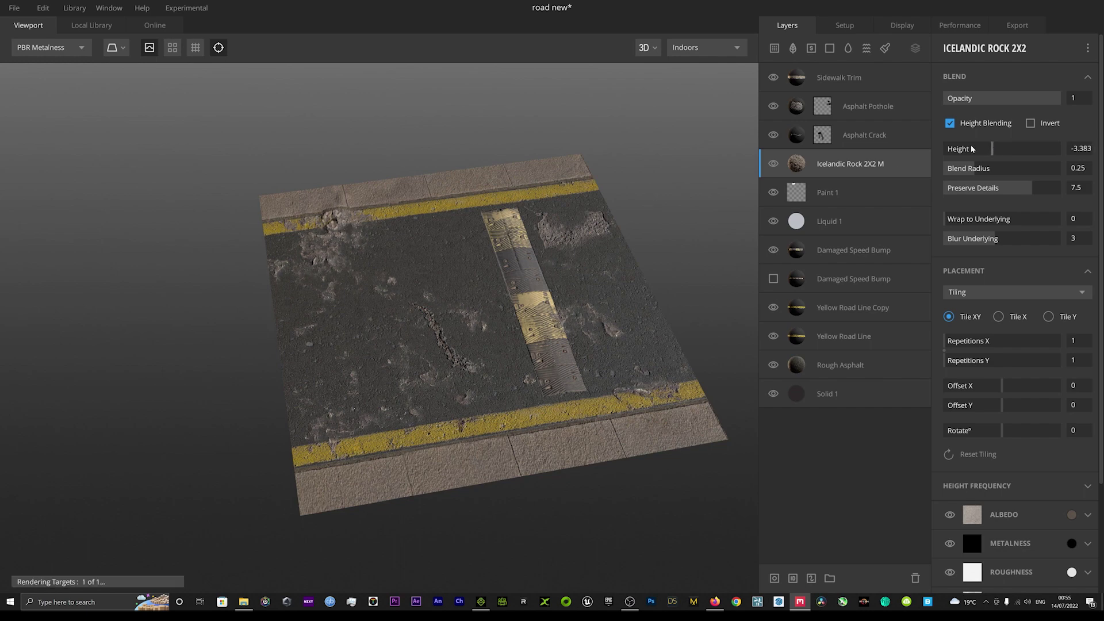
- Orbit and pan the road to inspect the scattered rocky dirt patches
scroll(499, 267, "down", 2)
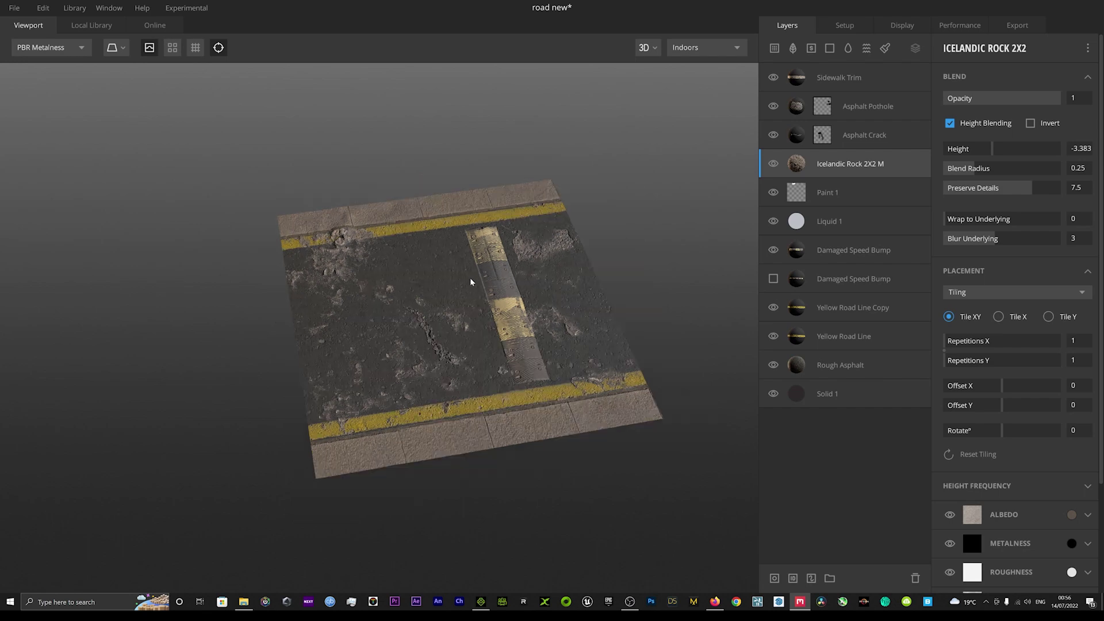
left_click_drag(470, 282, 491, 272)
scroll(492, 272, "up", 2)
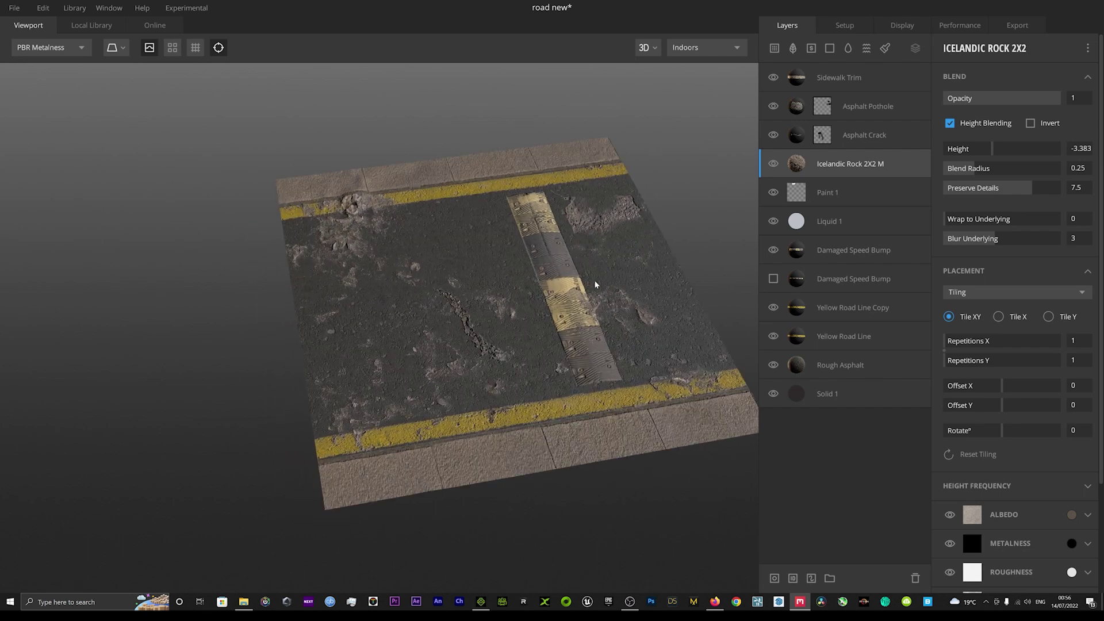
middle_click_drag(595, 284, 553, 279)
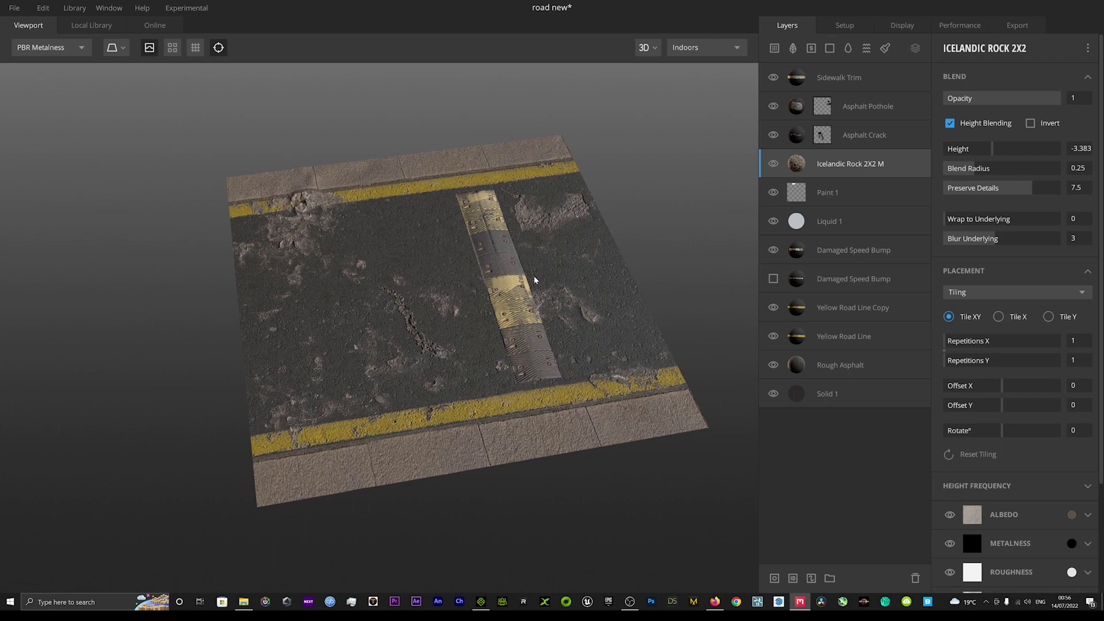
mouse_move(534, 280)
left_mouse_down()
mouse_move(453, 278)
mouse_move(513, 287)
left_mouse_up()
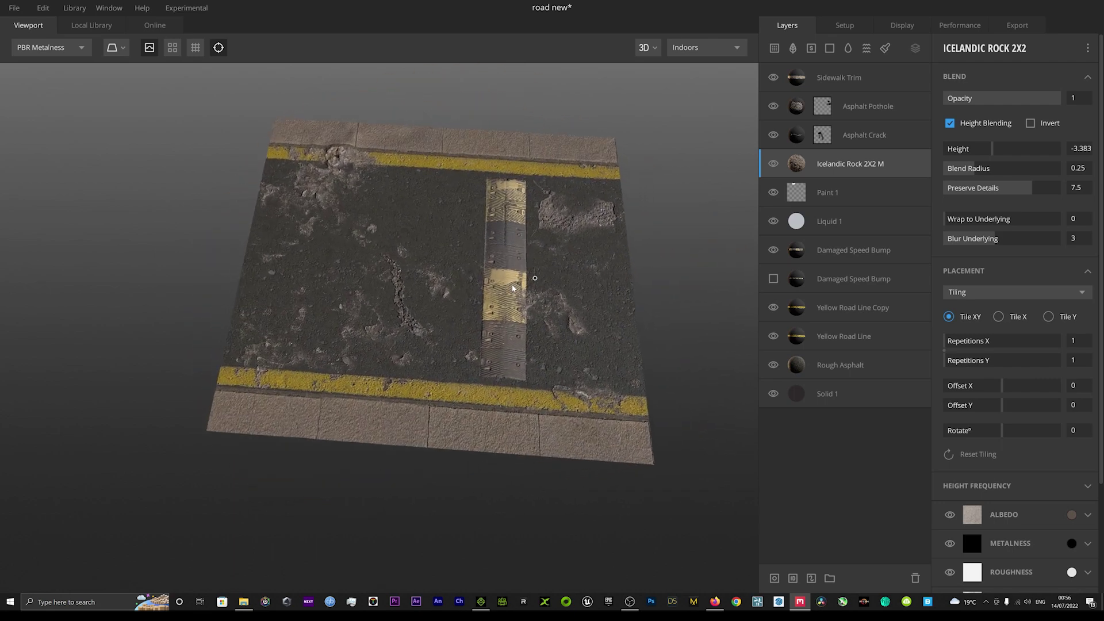